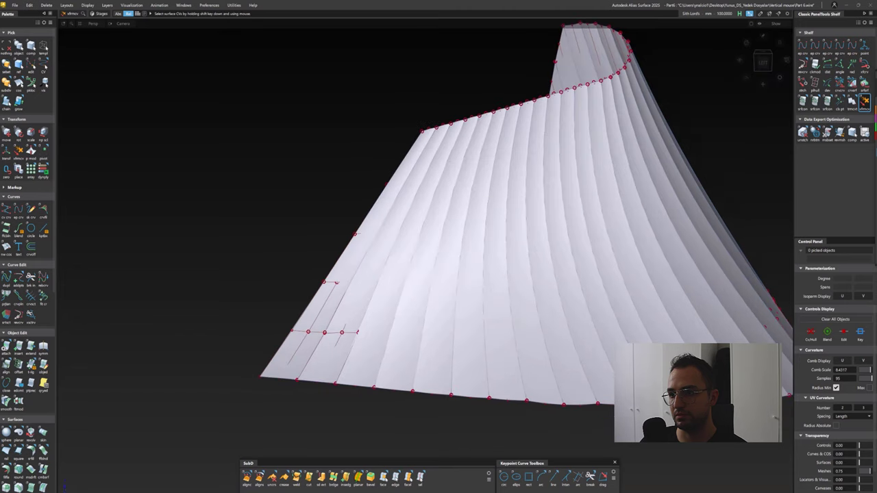
Isolate the side shell surfaces and trim the button-side surface, keeping the two button panels and the region behind them
key(ctrl+shift+h)
click(528, 98)
alt+shift+drag(528, 98, 176, 182)
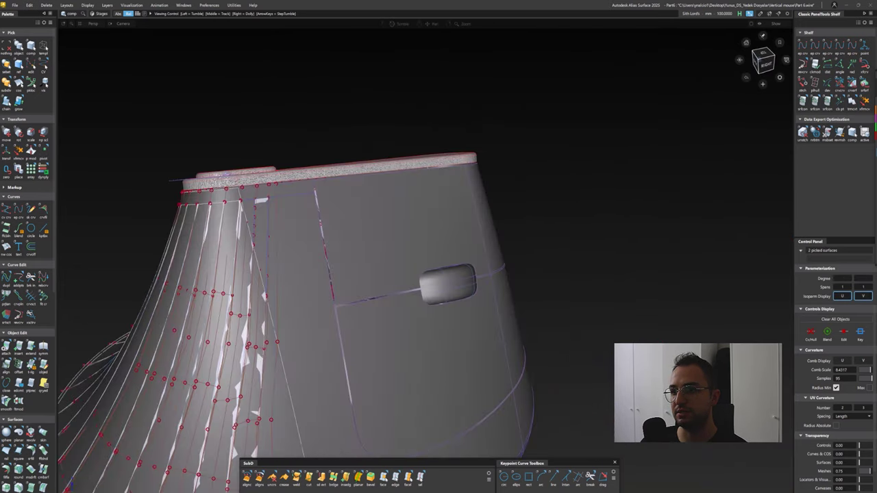
alt+shift+drag(274, 274, 317, 251)
key(t)
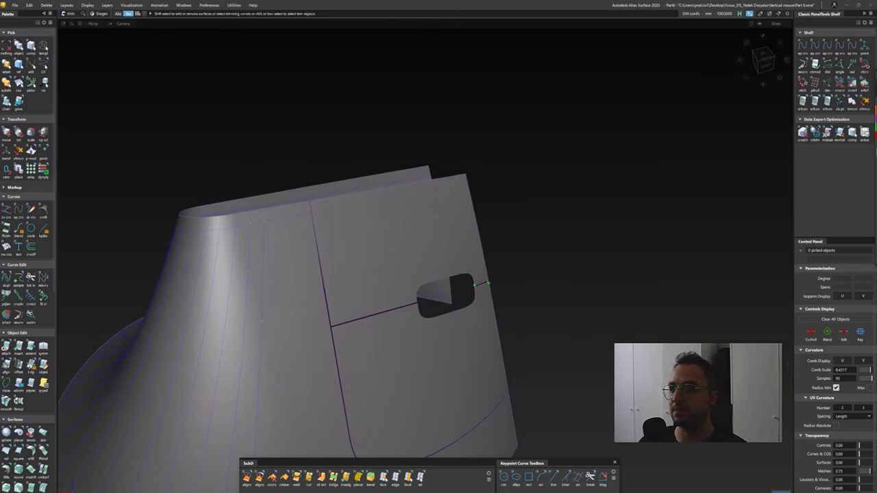
click(386, 348)
alt+shift+drag(387, 347, 360, 312)
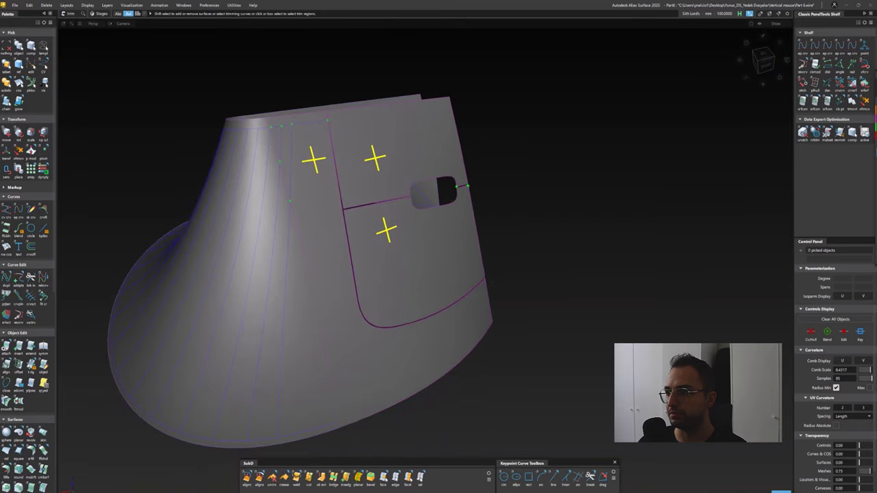
alt+shift+drag(382, 240, 397, 244)
key(ctrl+z)
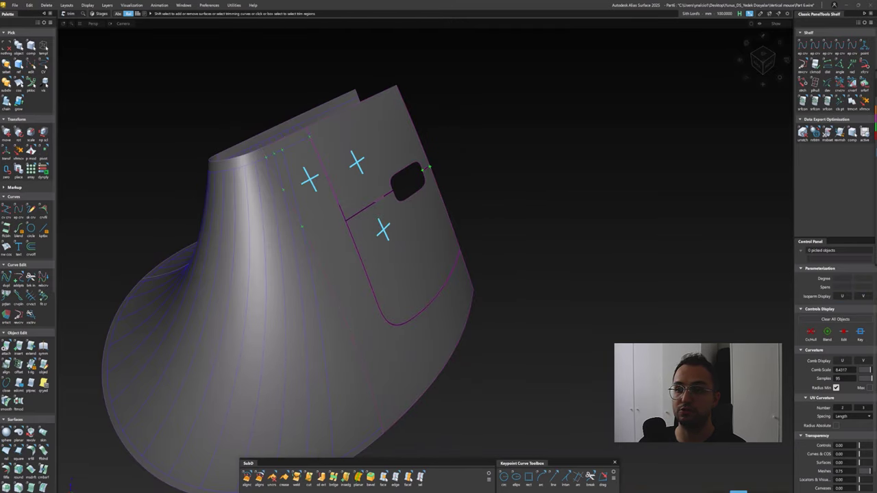
click(749, 439)
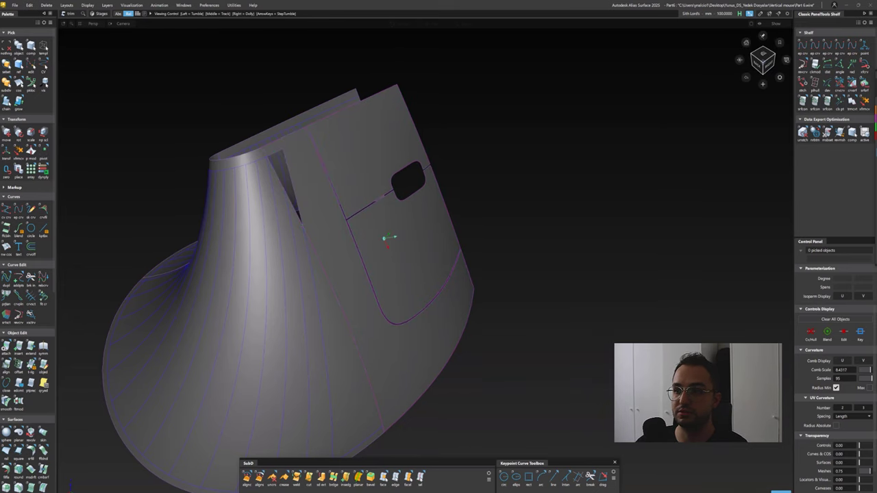
Trim the curved back surface, keeping only the narrow border strips around the area covered by the ribs
alt+shift+drag(385, 239, 411, 236)
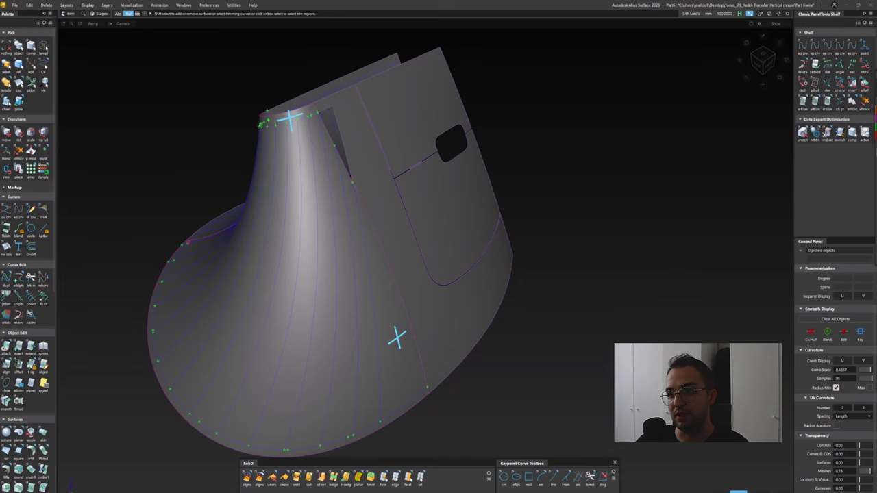
alt+shift+drag(411, 236, 270, 263)
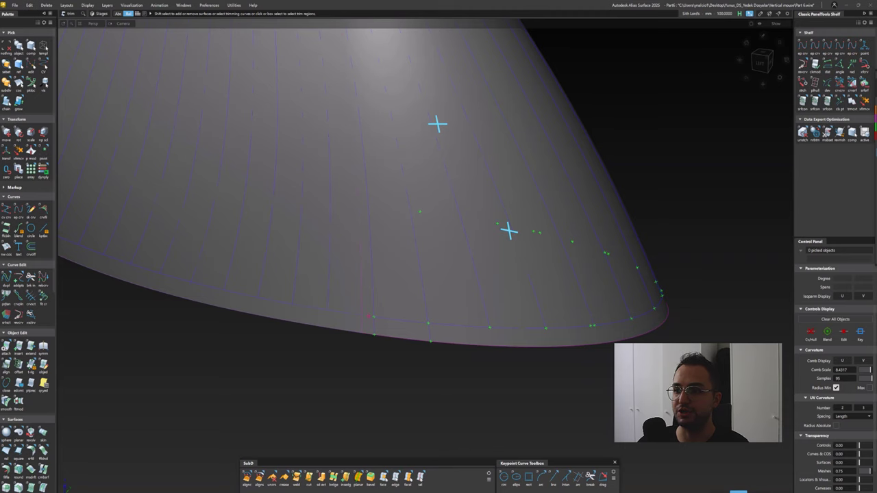
alt+shift+drag(508, 230, 621, 159)
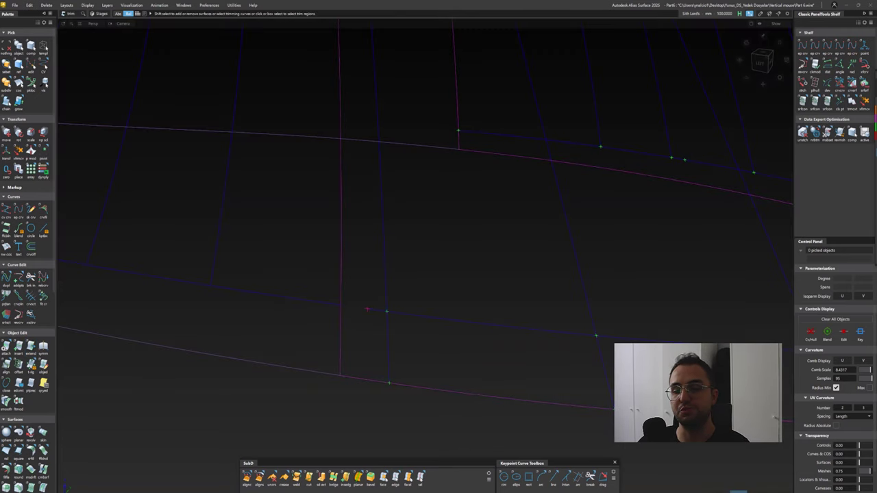
alt+shift+right_drag(367, 334, 370, 321)
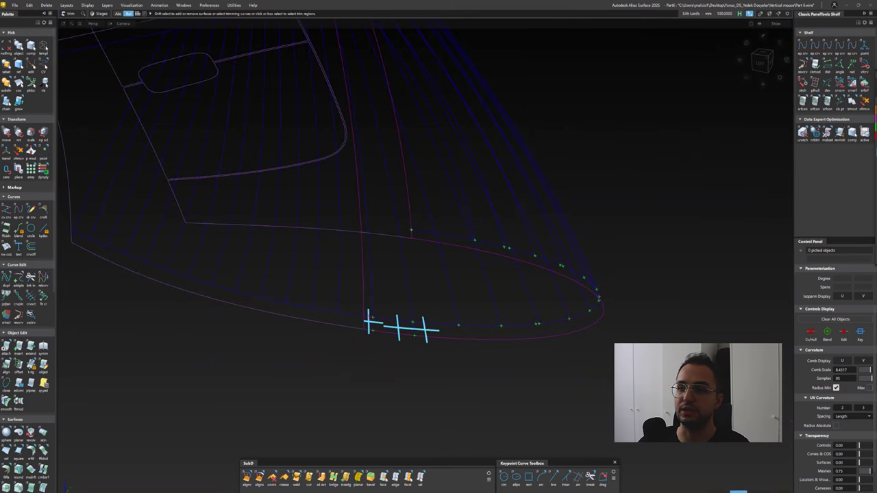
mouse_move(397, 327)
alt+shift+mouse_down()
mouse_move(350, 233)
mouse_move(345, 205)
mouse_move(391, 180)
mouse_move(402, 369)
mouse_move(463, 312)
mouse_move(438, 288)
mouse_move(439, 261)
mouse_move(408, 282)
mouse_move(458, 294)
mouse_move(325, 228)
mouse_move(333, 220)
alt+shift+mouse_up()
click(391, 180)
click(737, 491)
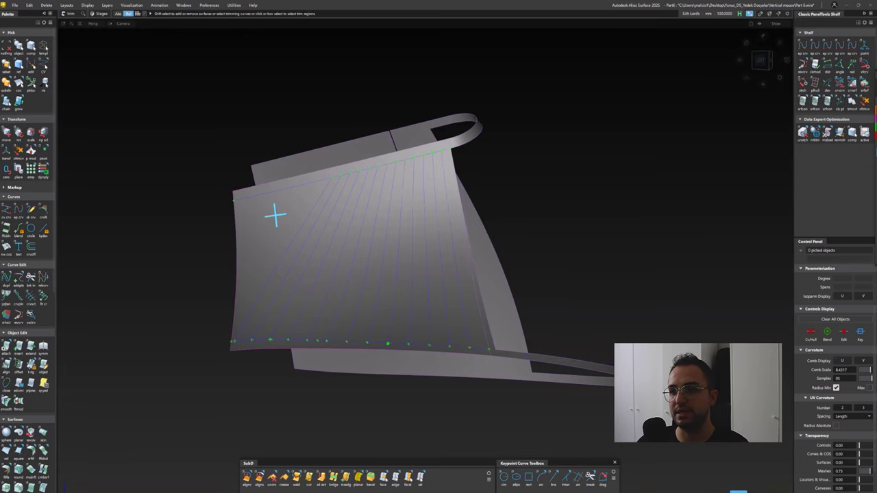
Trim the opposite side surface, keeping the plain front region and the strips above and below the ribs
alt+shift+drag(333, 221, 302, 238)
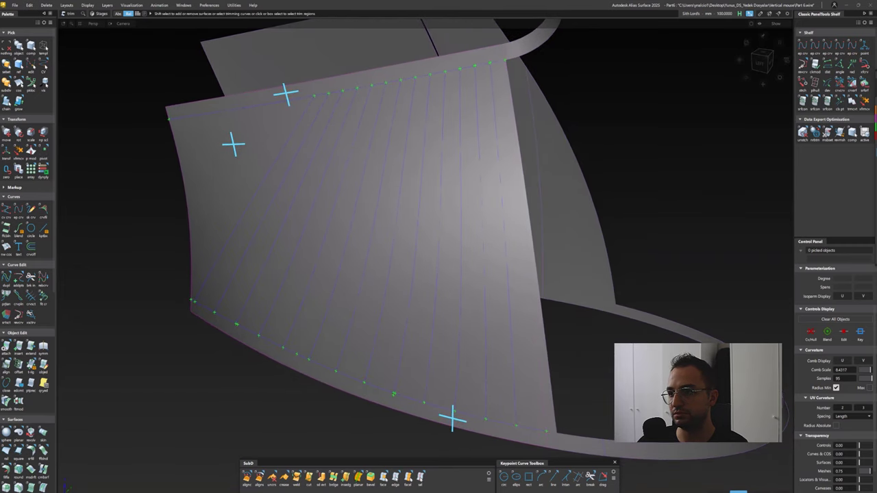
click(739, 491)
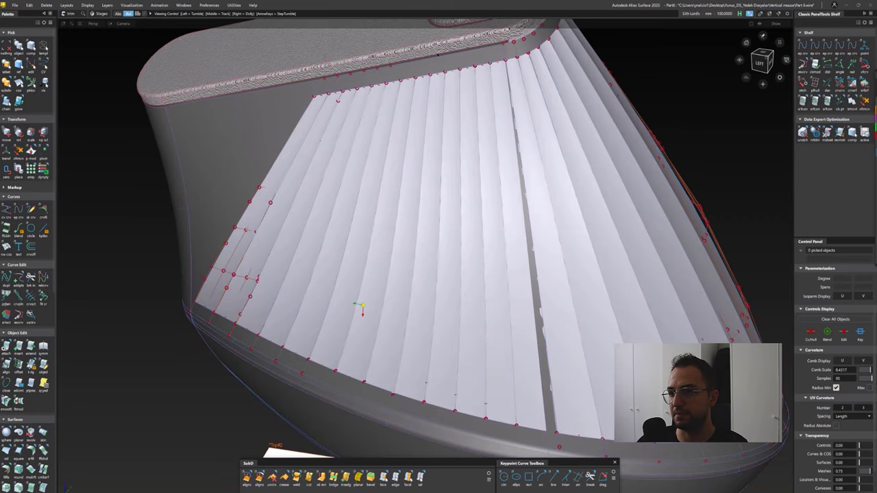
alt+shift+drag(361, 308, 356, 247)
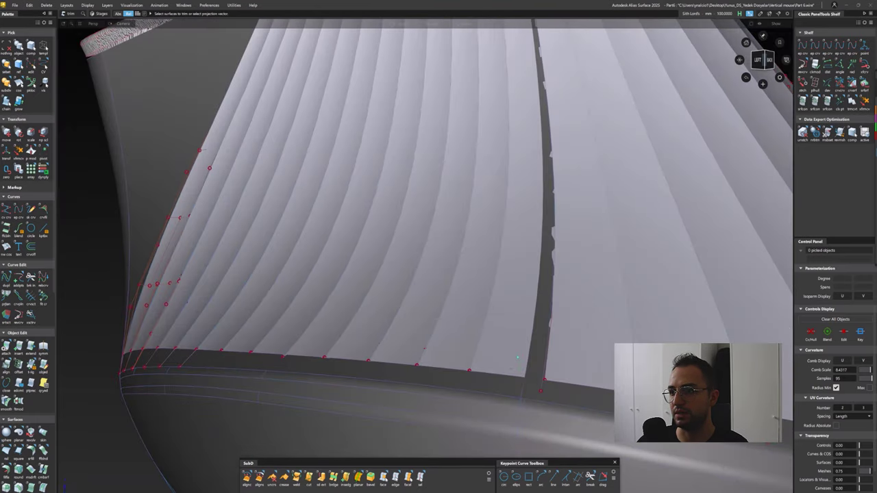
Isolate the trimmed back surface and retrim it, reselecting the border regions near its side edge
alt+shift+drag(517, 357, 554, 360)
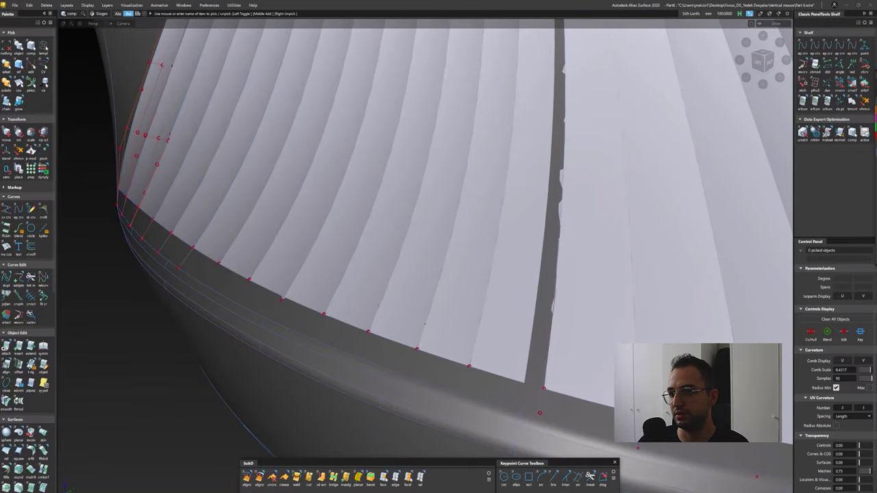
click(486, 420)
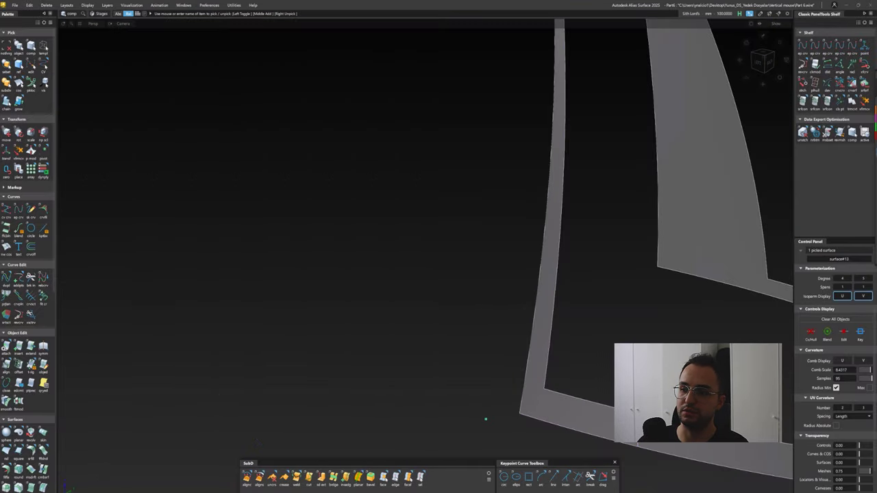
click(700, 148)
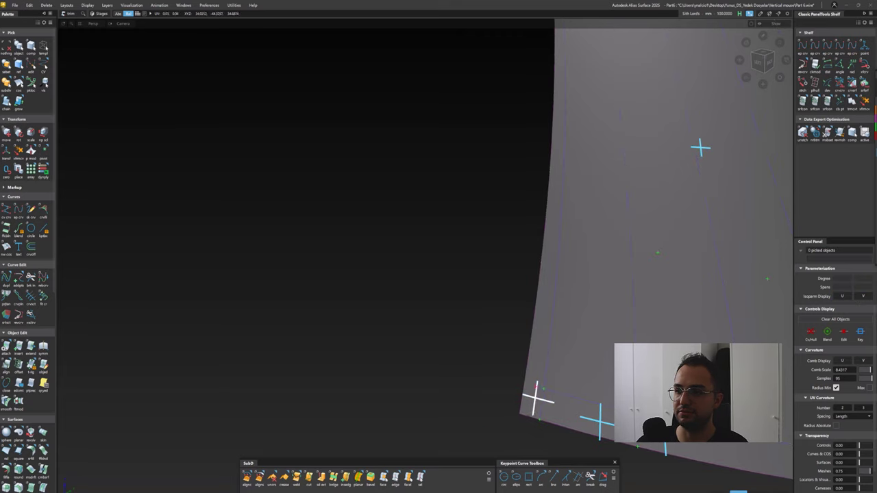
alt+shift+right_drag(538, 398, 558, 404)
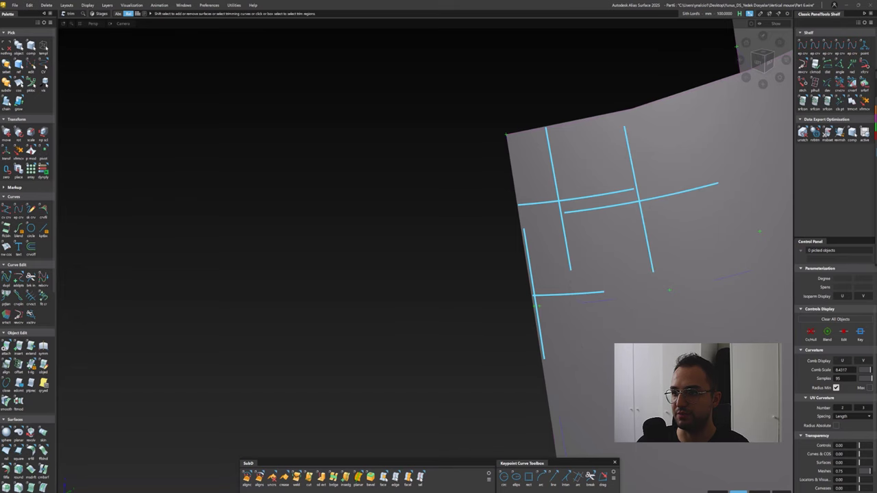
mouse_move(537, 216)
alt+shift+mouse_down()
mouse_move(487, 242)
mouse_move(541, 237)
mouse_move(496, 239)
alt+shift+mouse_up()
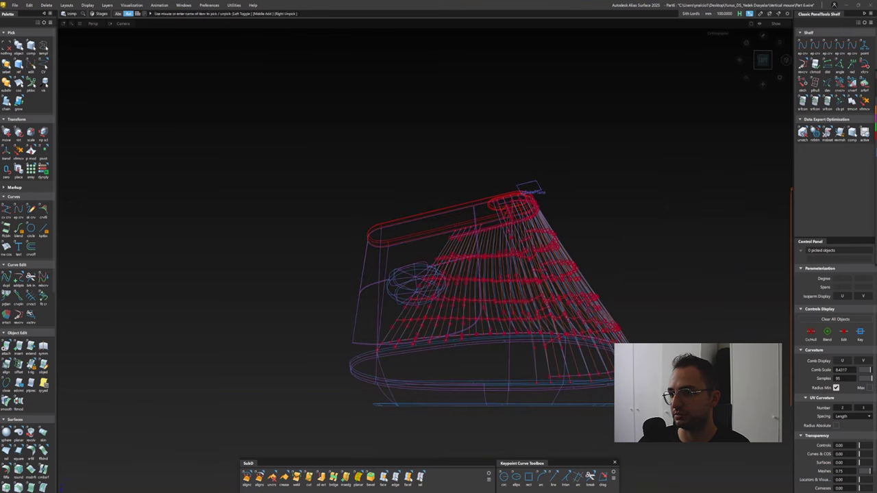
Pick the rib surfaces in the side view and give them the same grey shading as the body
drag(569, 245, 646, 290)
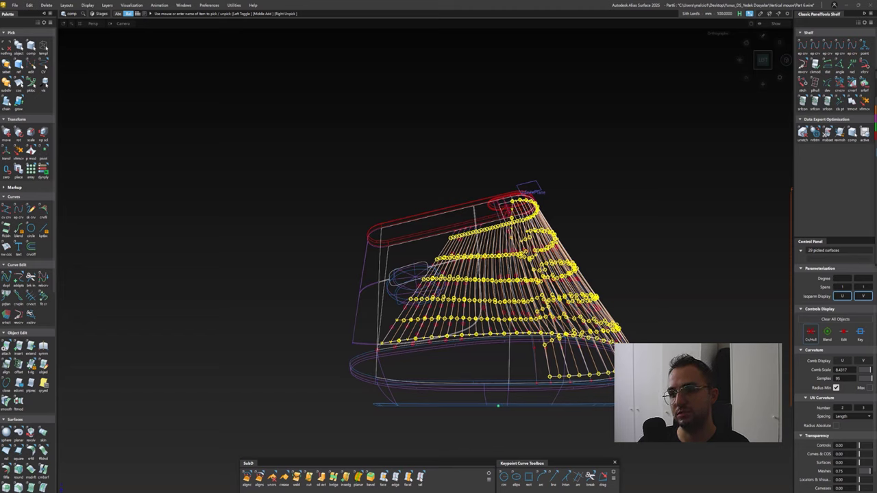
key(ctrl+shift+d)
key(ctrl+shift+n)
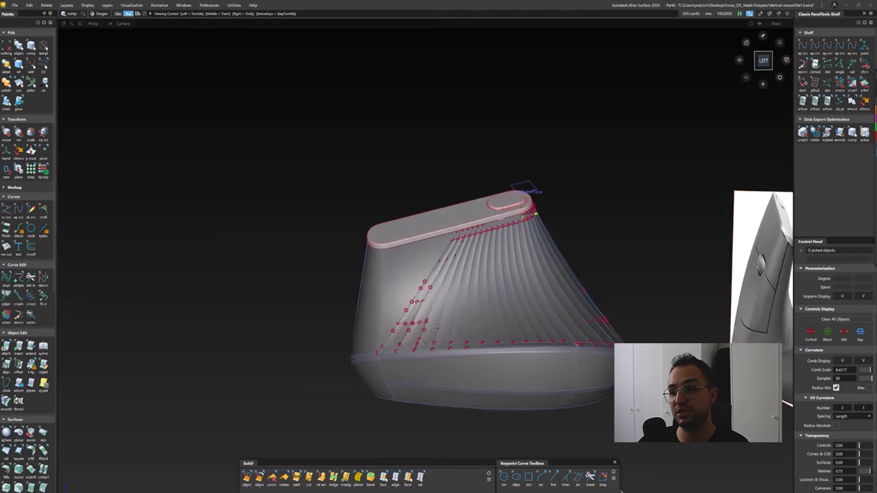
Pick the shell, base and rib surfaces and isolate them from the top cover in shaded display
alt+shift+right_drag(536, 214, 530, 223)
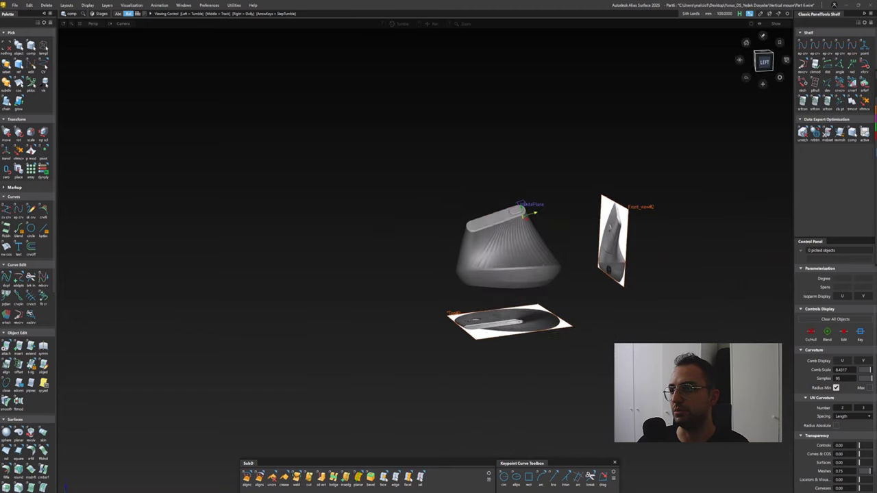
alt+shift+drag(531, 223, 466, 172)
alt+shift+right_drag(466, 172, 500, 148)
alt+shift+drag(500, 149, 519, 329)
alt+shift+right_drag(518, 329, 520, 246)
alt+shift+drag(521, 247, 507, 288)
key(ctrl+shift+s)
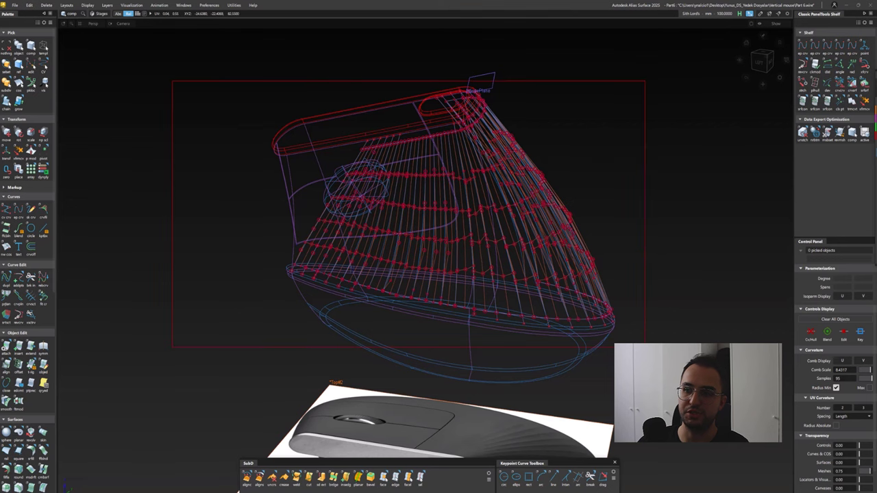
key(Escape)
alt+shift+drag(383, 171, 362, 168)
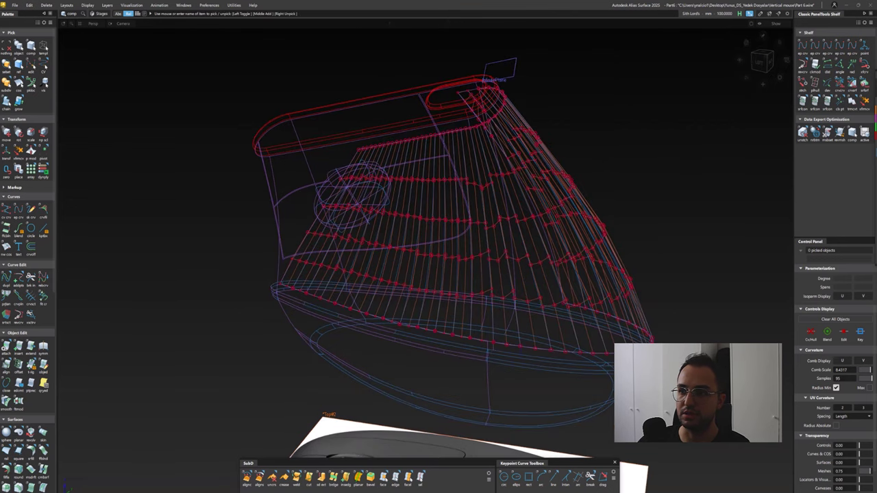
click(451, 372)
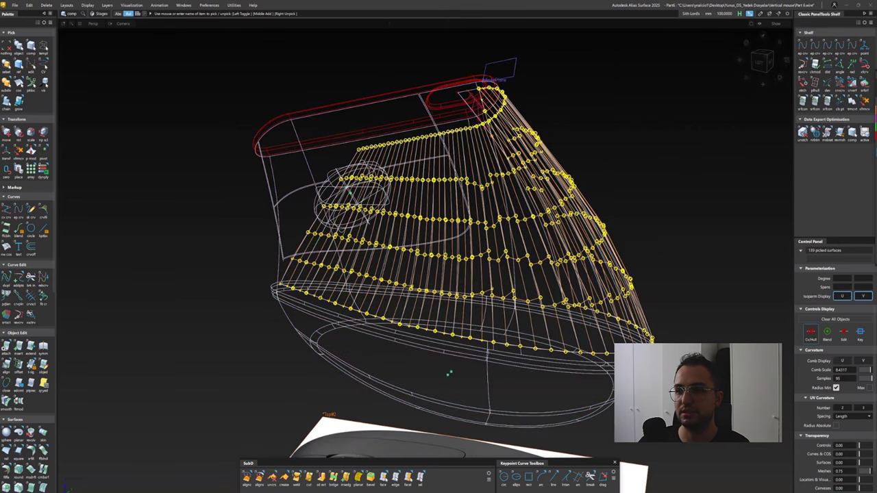
key(ctrl+shift+n)
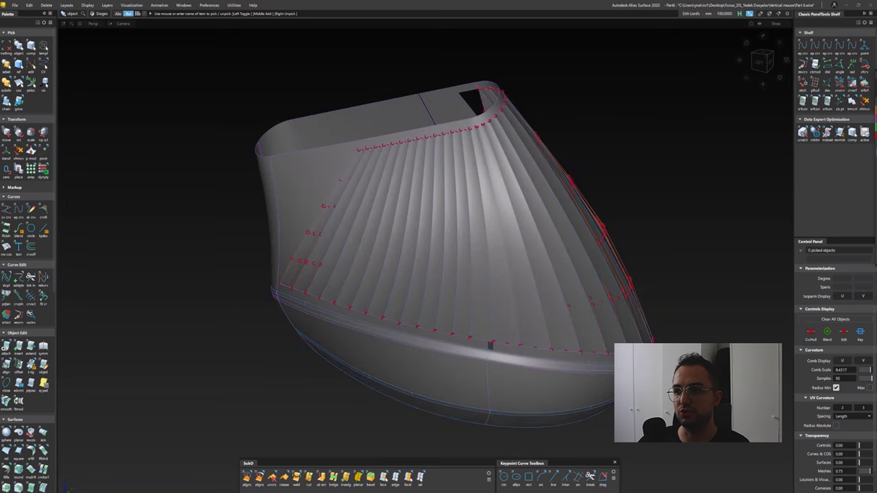
Pick the rib and shell surfaces with a box across the ribs and isolate them from the base
alt+shift+drag(451, 372, 541, 288)
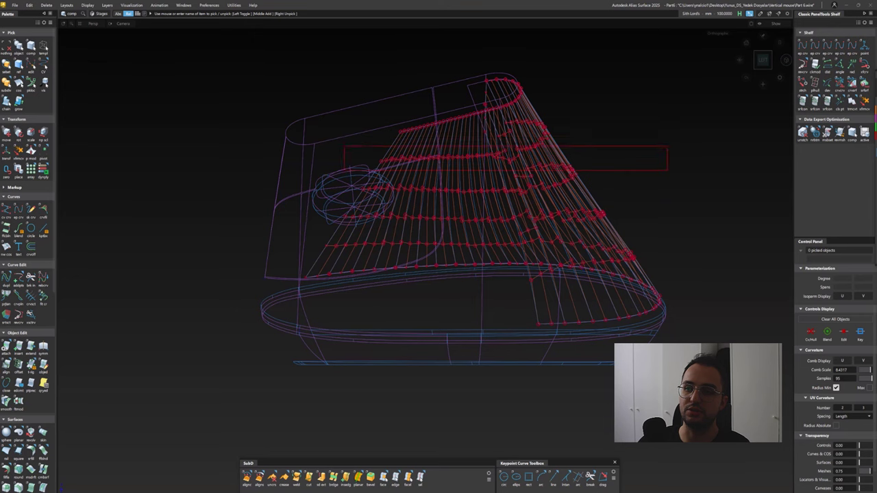
click(466, 364)
key(ctrl+shift+n)
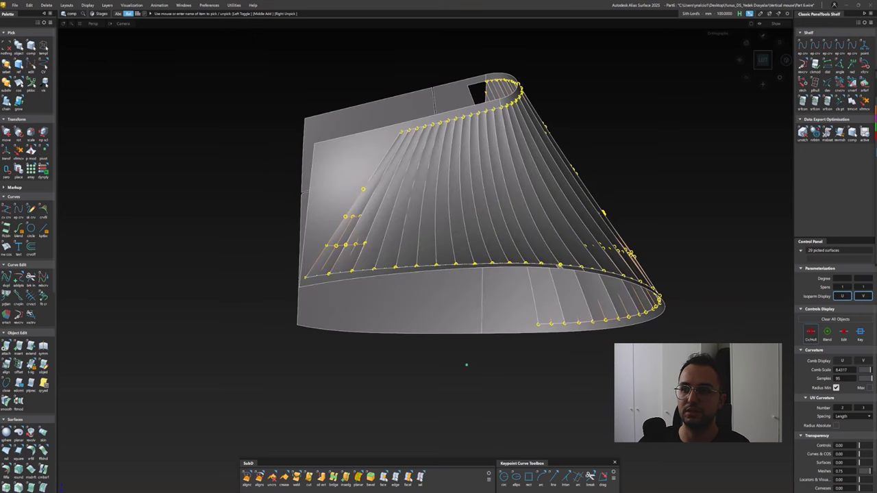
Align the first rib's upper edge to the shell's border strip with G1 continuity and Edge alignment
scroll(438, 205, up, 10)
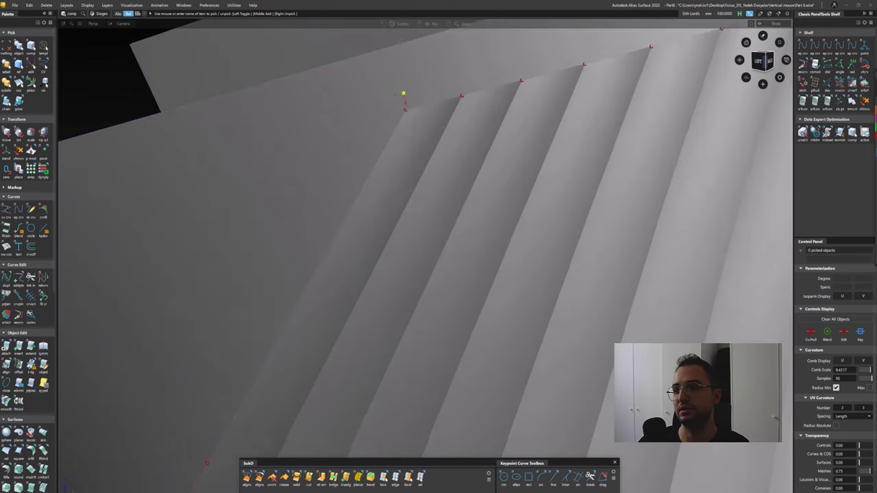
double_click(6, 364)
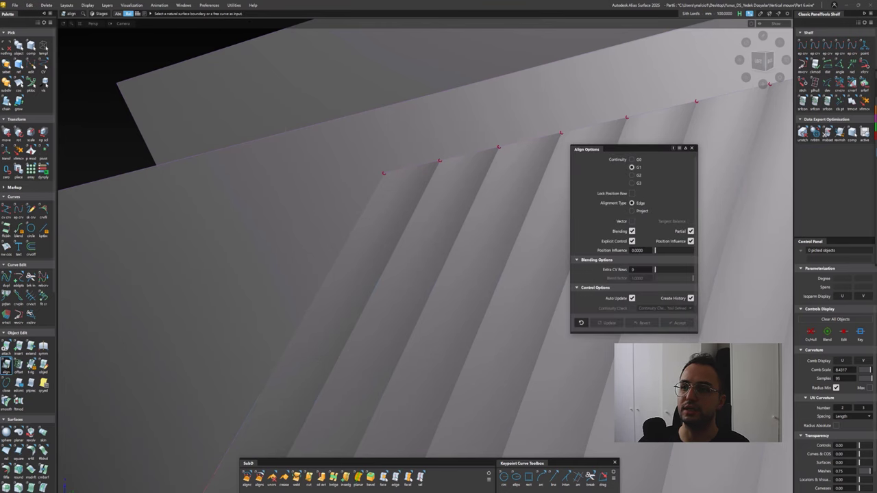
click(411, 166)
click(762, 60)
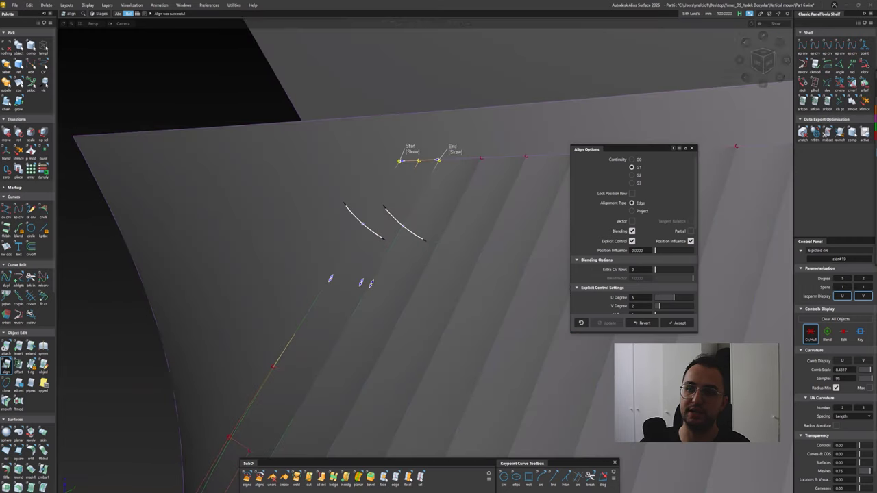
Align the upper edges of the next few ribs to the shell's border strip with G1 continuity and Edge alignment
drag(763, 61, 736, 65)
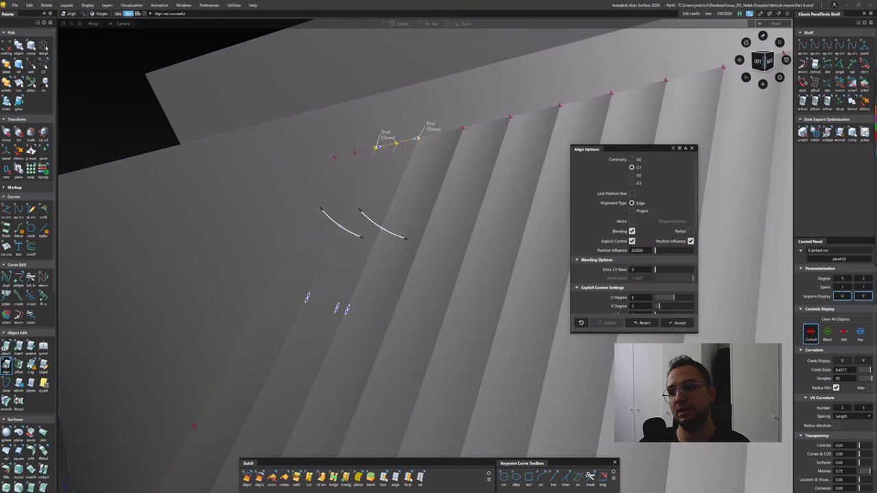
scroll(634, 233, down, 8)
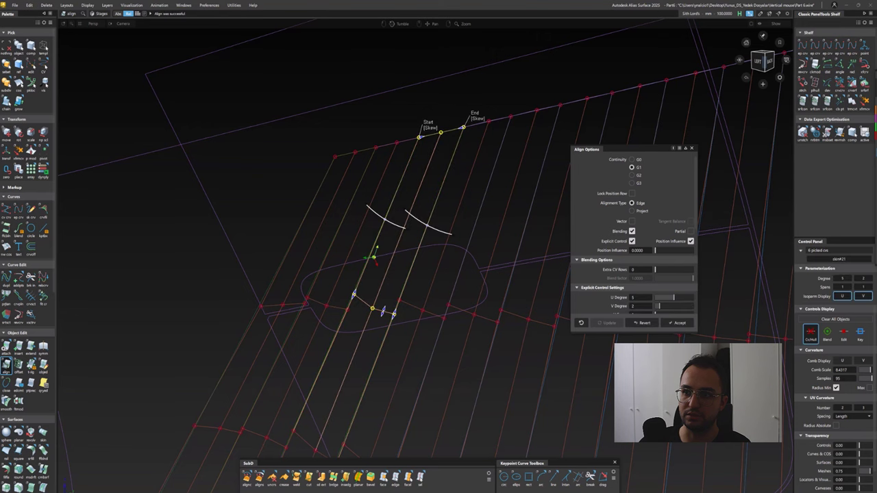
click(488, 122)
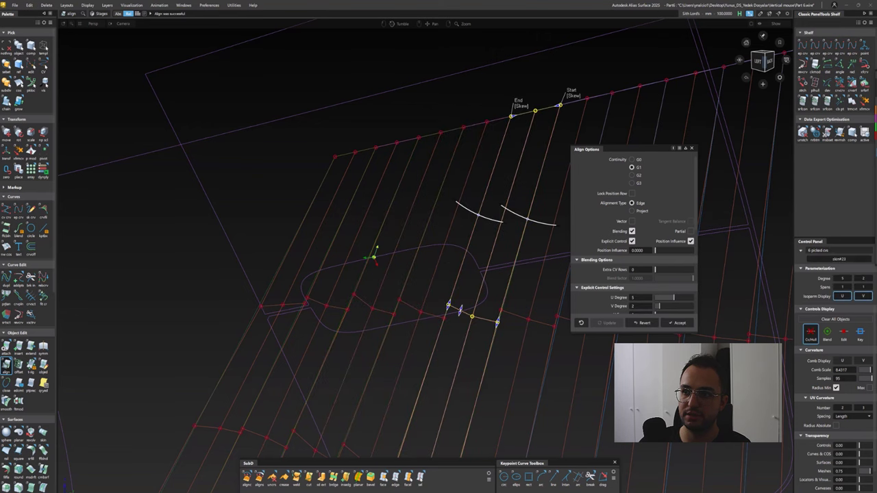
Align the following rib's upper edge with Partial enabled, adjust its extent to the rib's own width, and continue with the neighbouring ribs
click(614, 90)
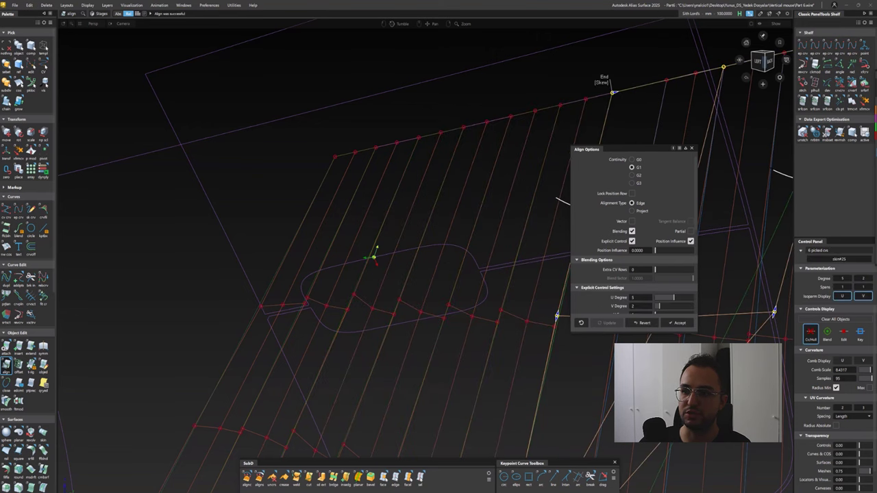
alt+shift+drag(754, 62, 470, 132)
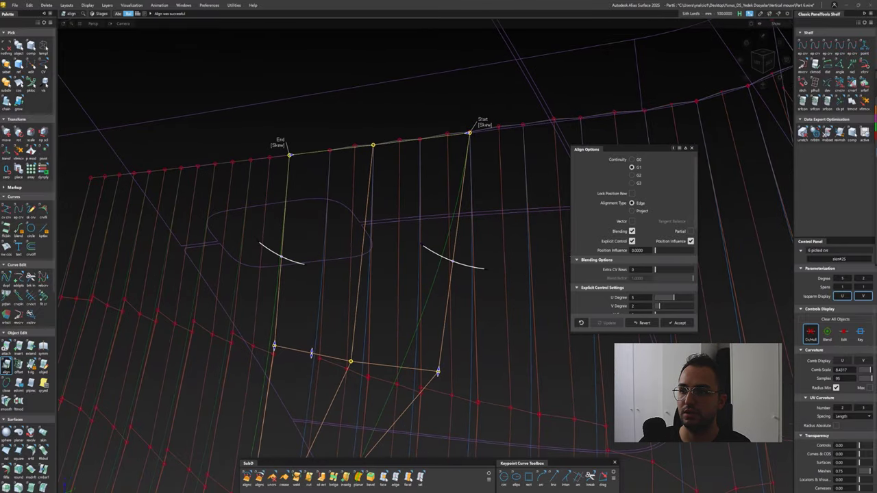
key(Return)
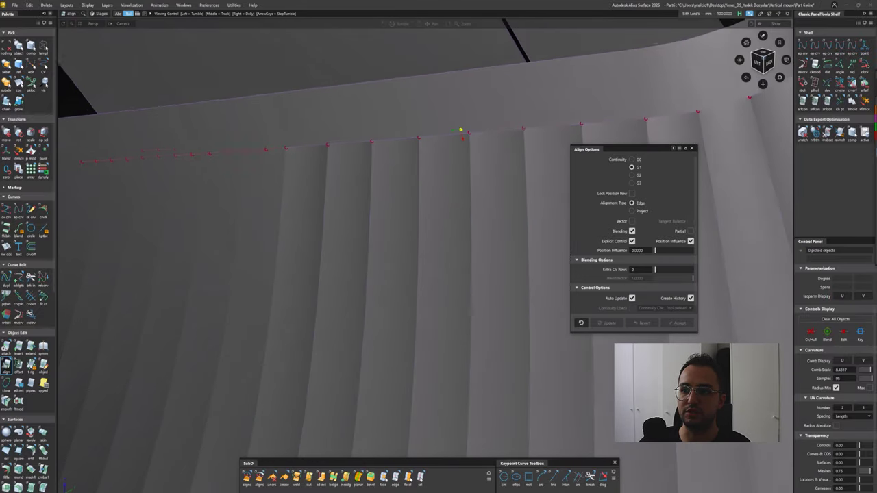
click(329, 144)
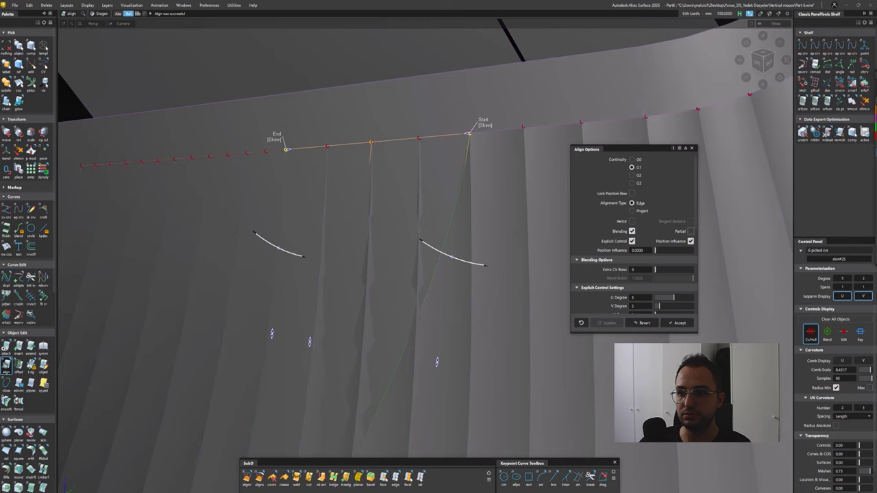
drag(468, 132, 371, 142)
drag(286, 148, 528, 121)
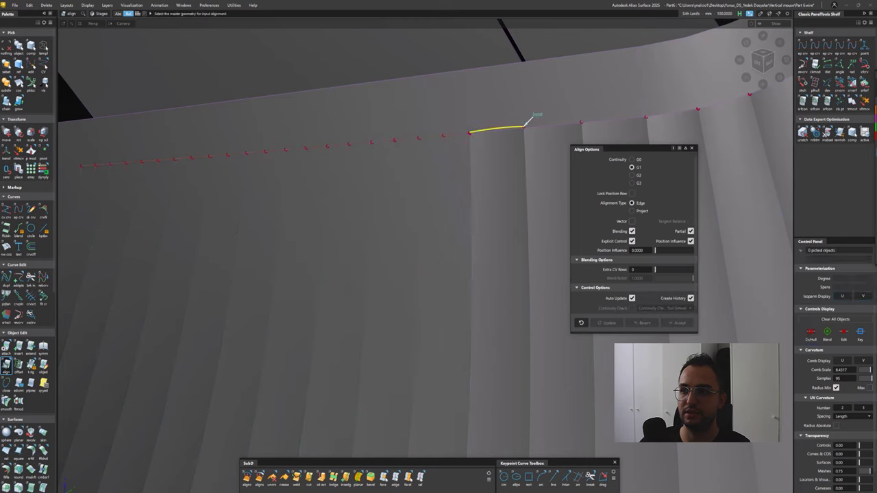
Align the upper edges of the ribs approaching the rear corner with G1 continuity, undoing the misplaced alignment on the way
click(555, 119)
alt+shift+drag(541, 403, 417, 446)
mouse_move(760, 62)
mouse_down()
mouse_move(781, 61)
mouse_move(770, 58)
mouse_up()
key(ctrl+z)
click(519, 164)
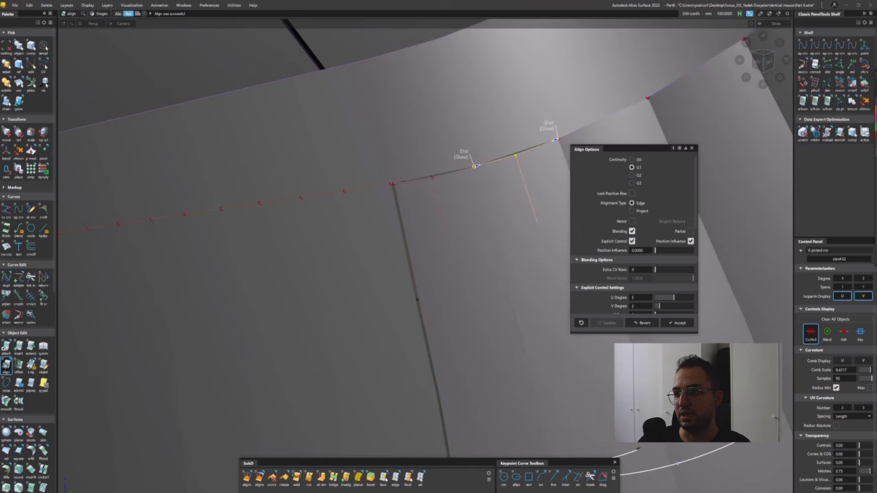
Query-edit the alignment of the rib at the rear corner and align the remaining upper rib edges around the back with G1 continuity
click(43, 385)
click(432, 176)
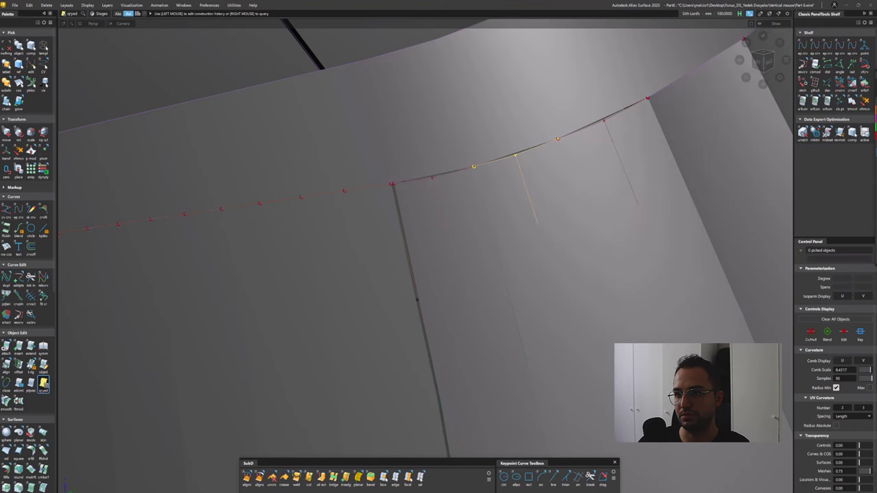
mouse_move(760, 60)
mouse_down()
mouse_move(772, 59)
mouse_move(759, 63)
mouse_up()
click(483, 74)
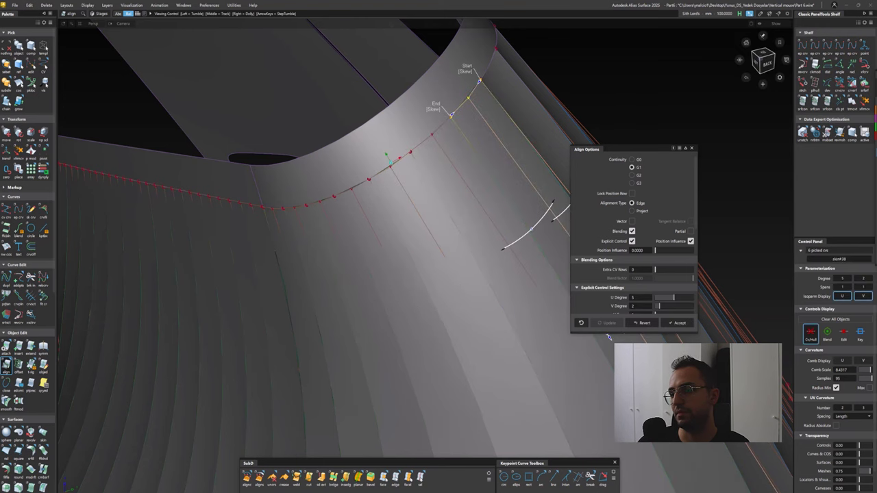
alt+shift+drag(483, 74, 631, 463)
scroll(439, 246, up, 5)
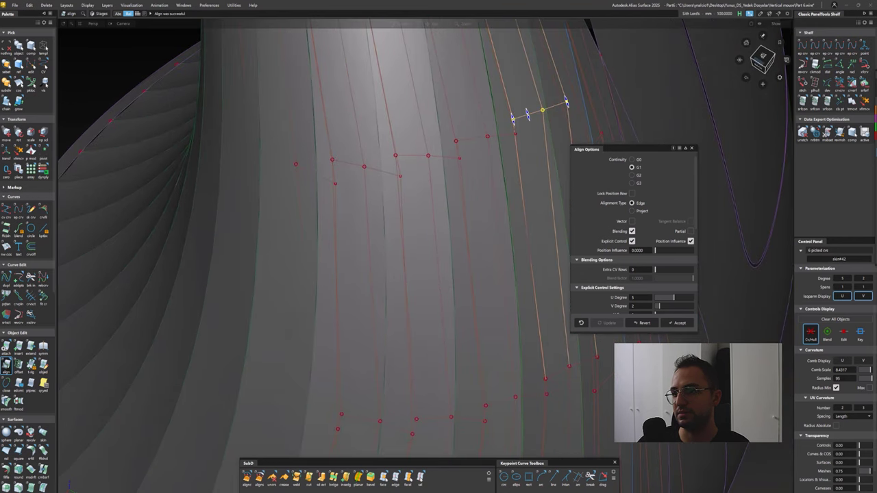
Try to align the ribs' lower edges to the lower border strip with G1 continuity and Edge alignment
scroll(417, 319, down, 5)
alt+shift+drag(417, 319, 374, 270)
scroll(420, 319, up, 3)
click(421, 320)
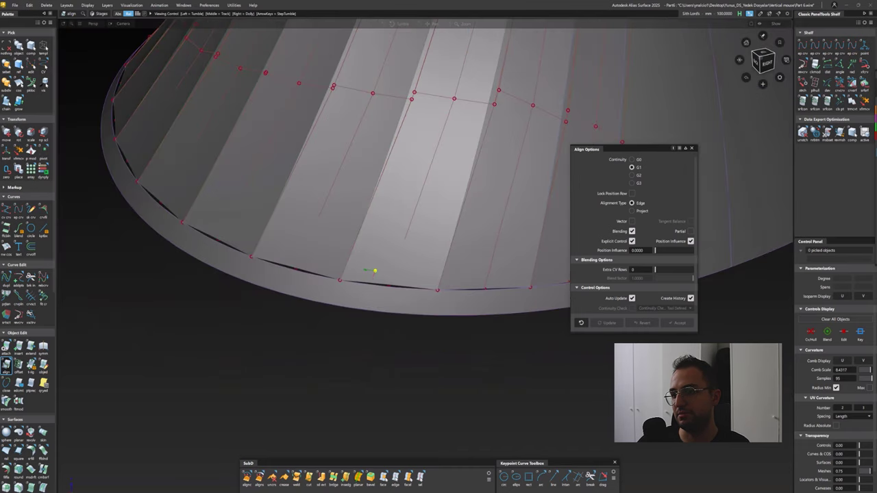
scroll(374, 271, down, 5)
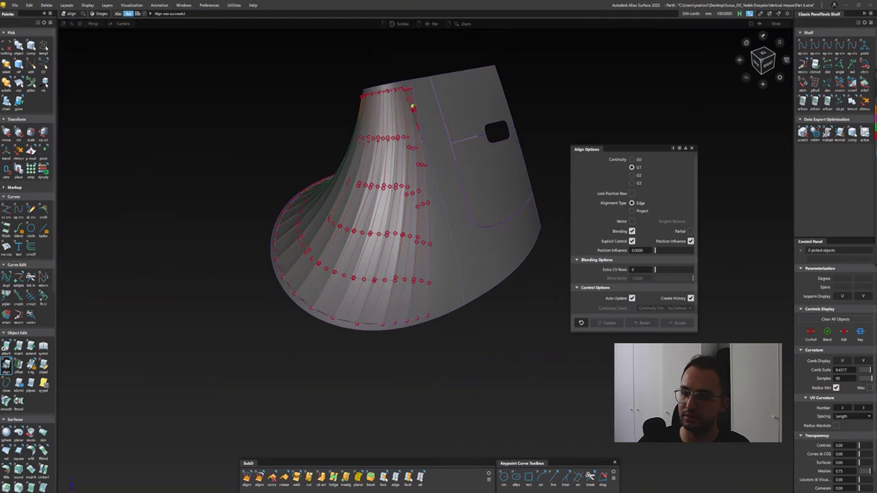
scroll(412, 107, up, 5)
alt+shift+drag(413, 107, 307, 166)
scroll(307, 167, up, 4)
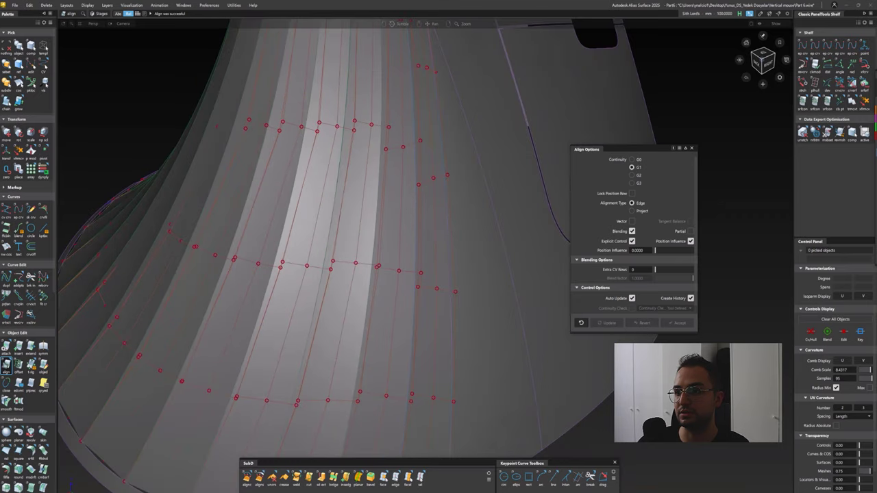
scroll(308, 167, down, 4)
click(322, 301)
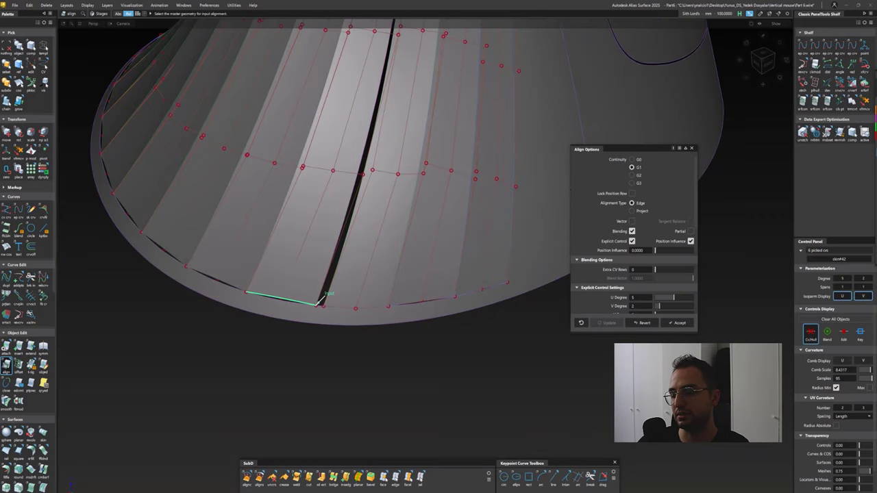
click(322, 302)
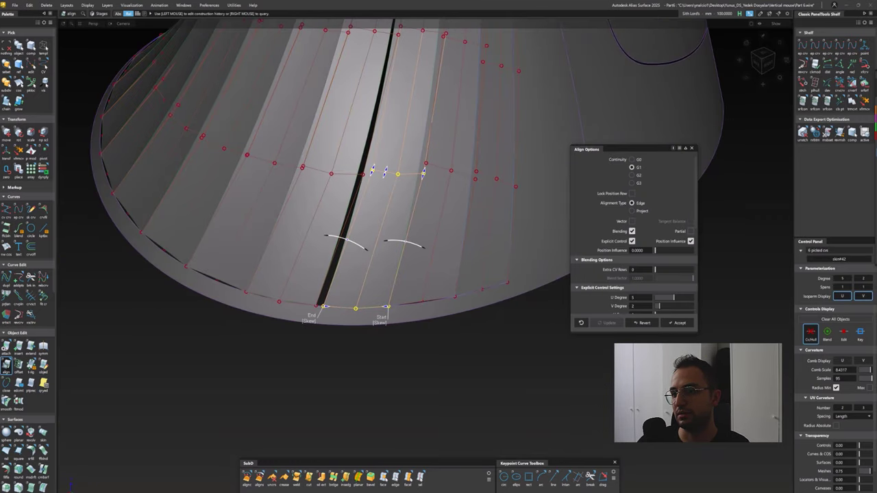
Try Partial on the gapped rib's lower alignment, undo it, and retry Edge alignment on the neighbouring lower rib ends
scroll(322, 302, up, 3)
alt+shift+drag(322, 302, 292, 286)
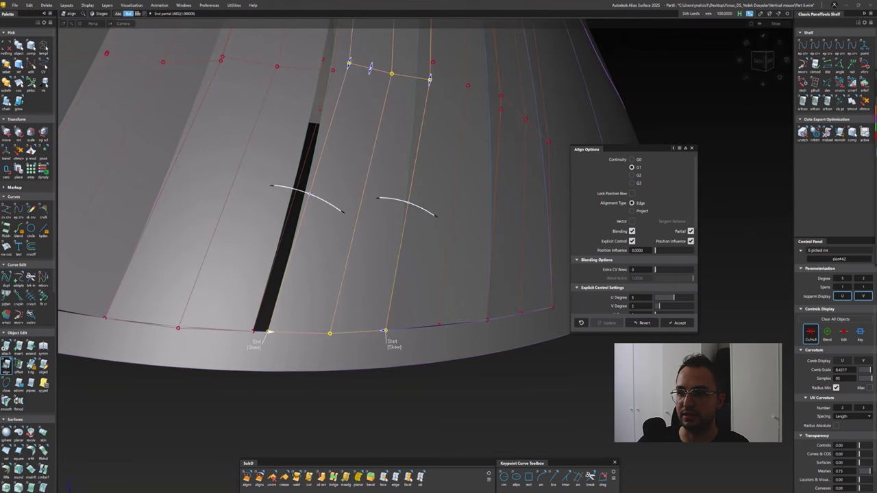
key(ctrl+z)
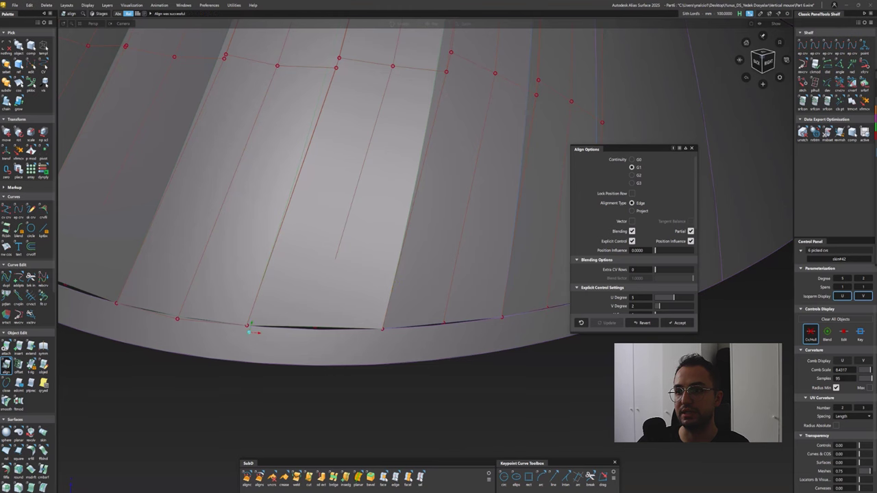
alt+shift+drag(424, 205, 421, 274)
click(136, 292)
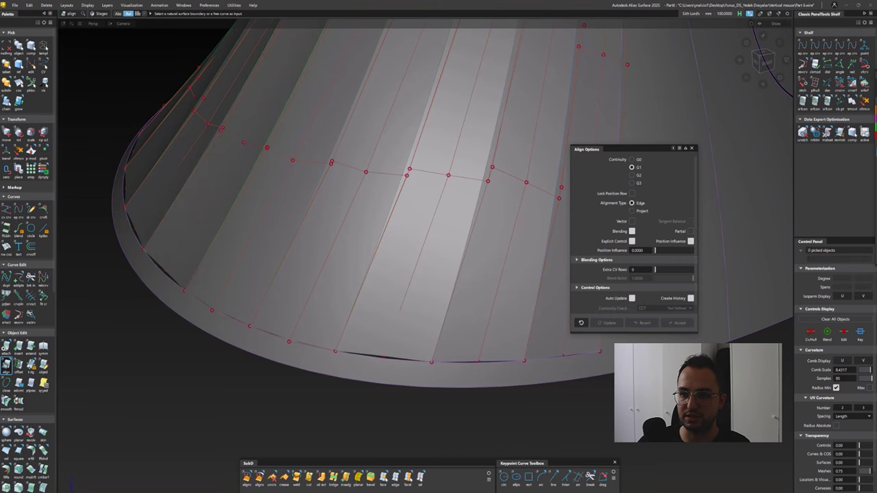
Untrim the shell beneath the ribs and delete its curves on surface along the rib border
click(802, 131)
click(538, 276)
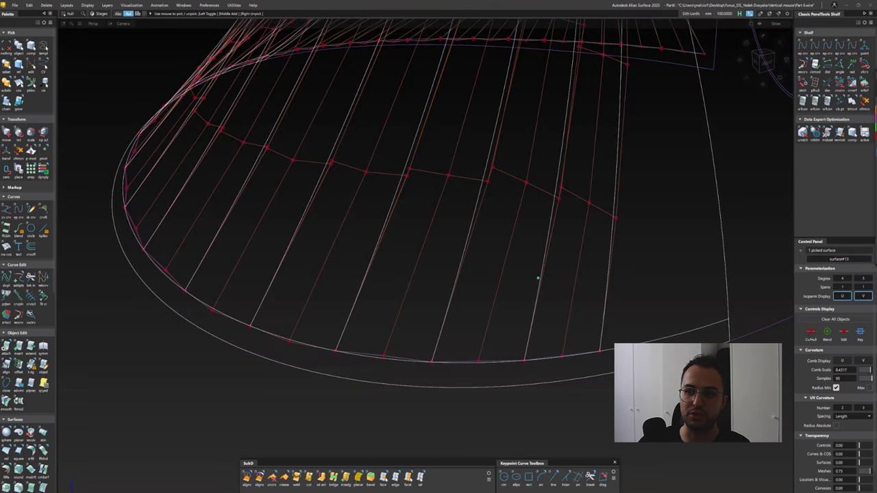
click(424, 360)
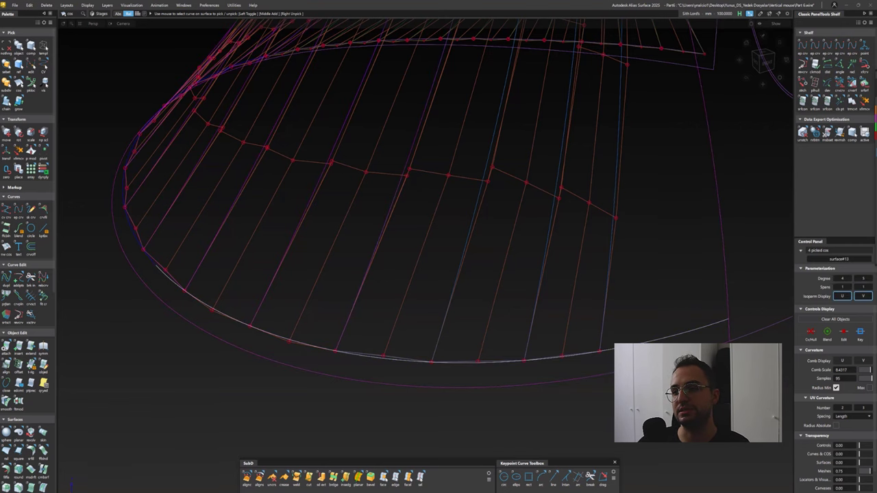
alt+shift+drag(425, 360, 563, 364)
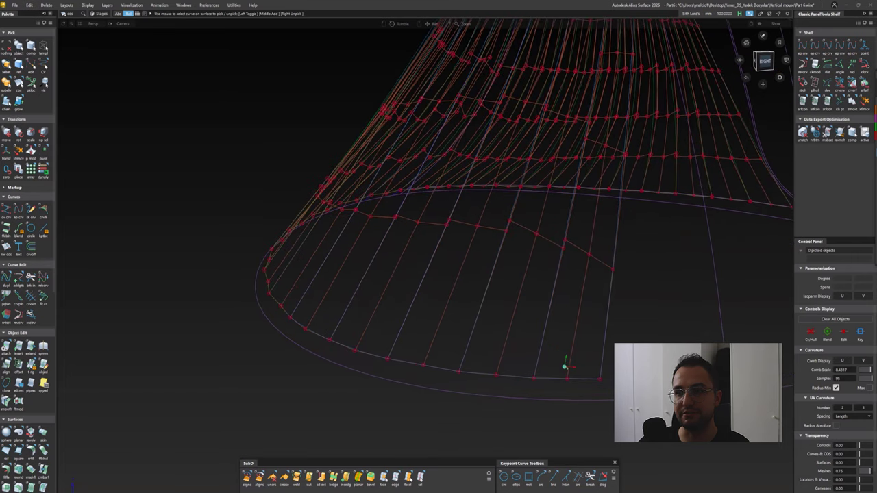
Align the lower edges of the first four ribs at the right-view end to the shell with G0 continuity and Project alignment
key(a)
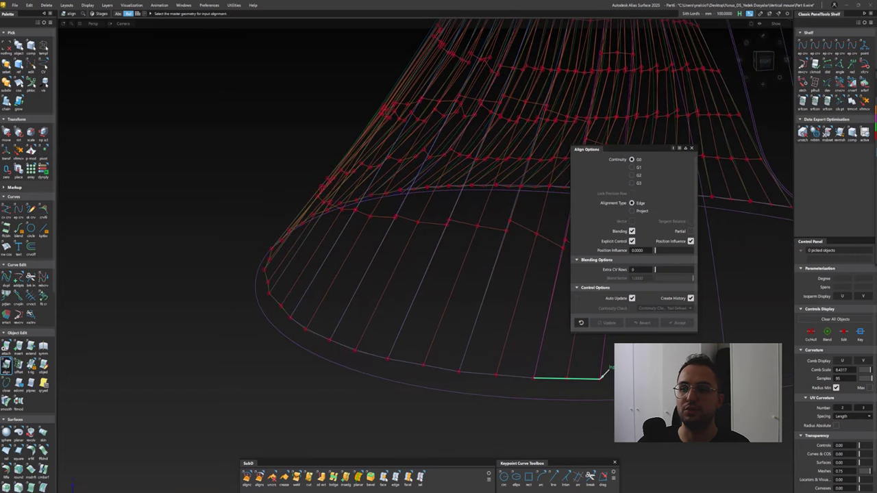
click(631, 210)
click(602, 374)
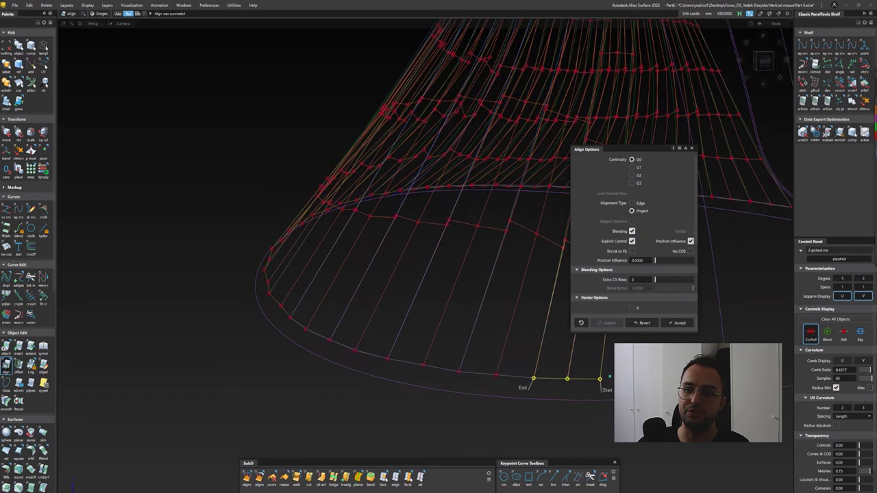
drag(600, 379, 387, 359)
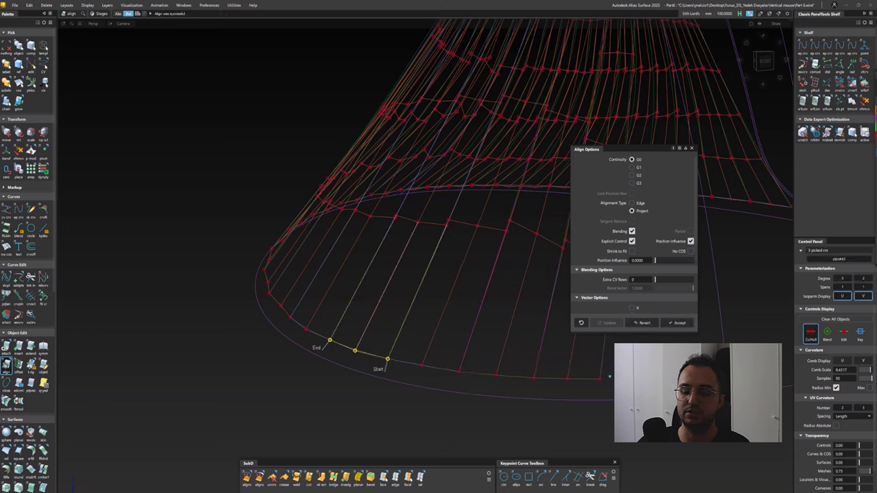
alt+shift+drag(608, 376, 504, 342)
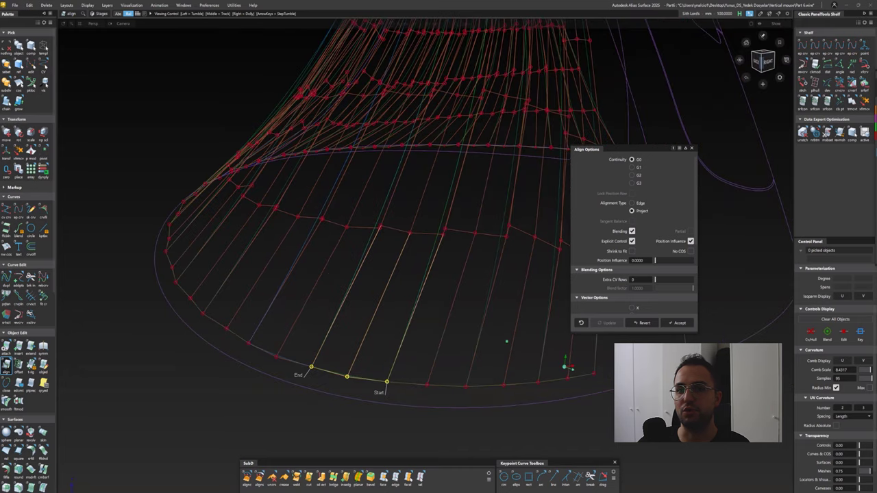
Project-align the lower edges of the next three ribs towards the rear corner onto the shell with G0 continuity
click(312, 363)
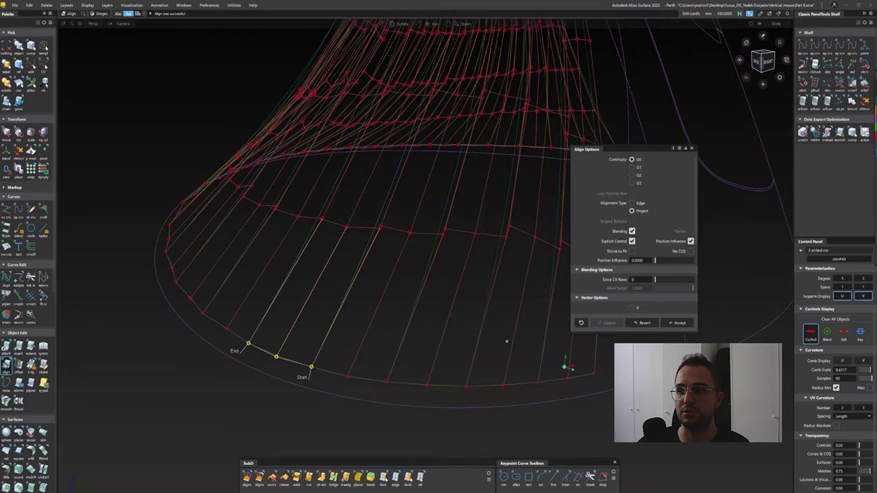
click(506, 340)
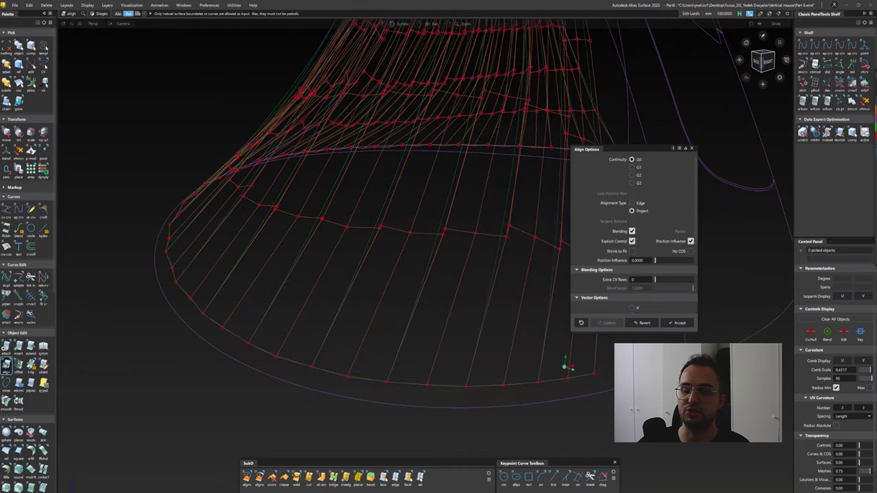
click(204, 310)
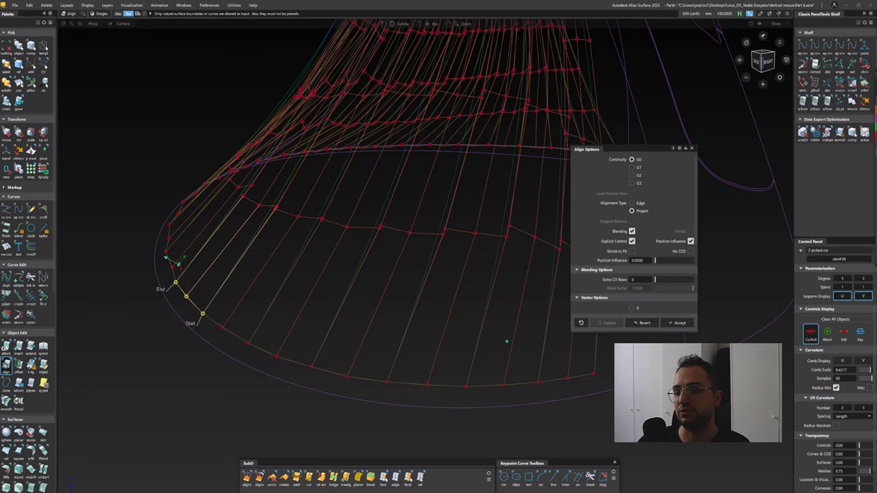
Align the lower edges of three more ribs around the rear corner to the shell using G0 and Project
alt+shift+drag(506, 340, 440, 304)
click(442, 303)
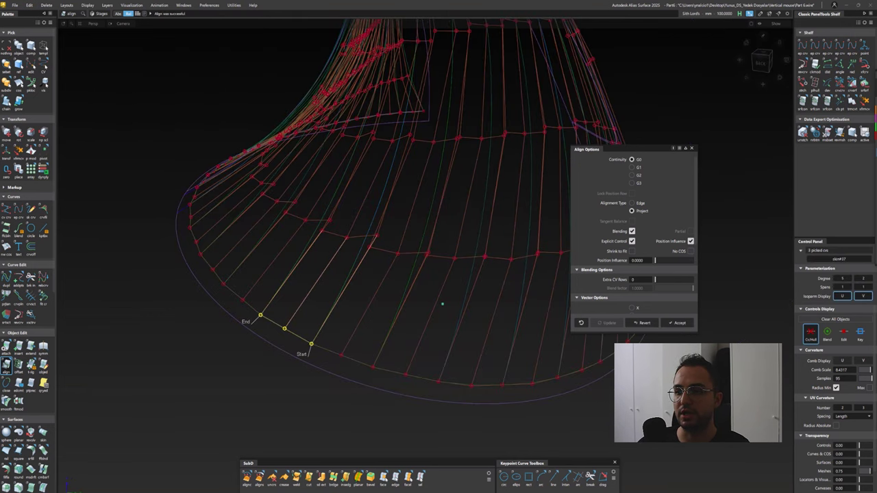
click(226, 302)
click(212, 271)
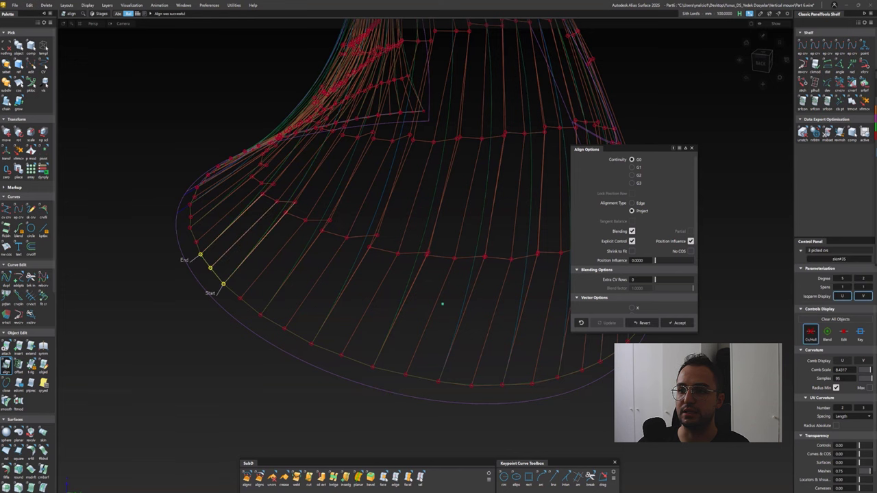
Continue the G0 Project alignment on the lower rib edges along the back of the shell and return to shaded display
mouse_move(440, 303)
alt+shift+mouse_down()
mouse_move(436, 289)
mouse_move(443, 300)
alt+shift+mouse_up()
click(292, 334)
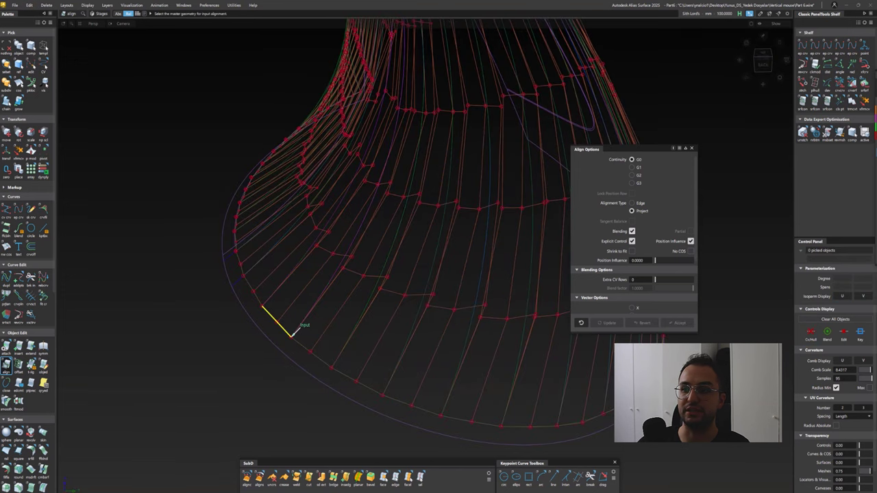
click(232, 286)
scroll(238, 257, up, 5)
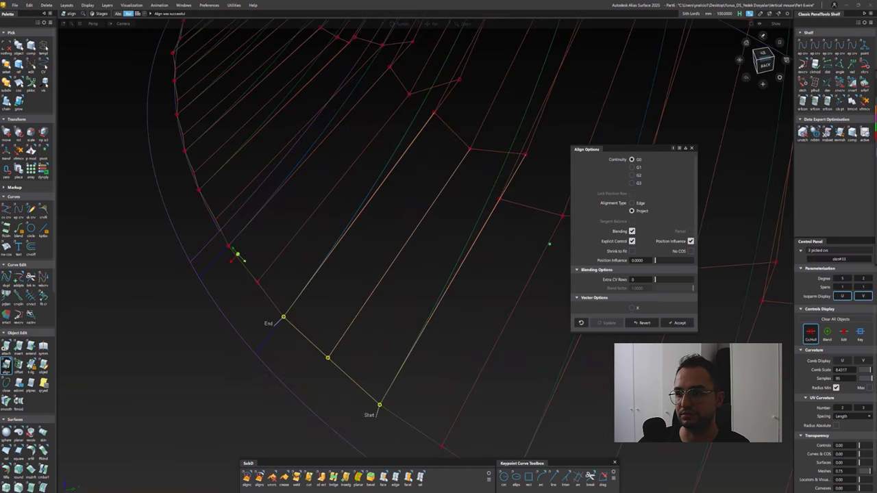
click(237, 255)
click(278, 302)
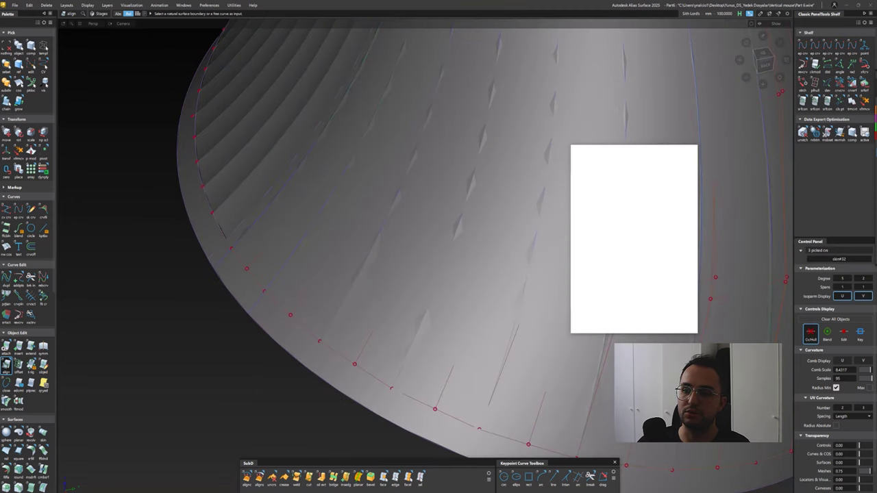
Trim the shell beneath the ribs, marking trim regions along the lower rib edges at the rear corner
scroll(313, 353, up, 5)
ctrl+shift+drag(313, 357, 309, 337)
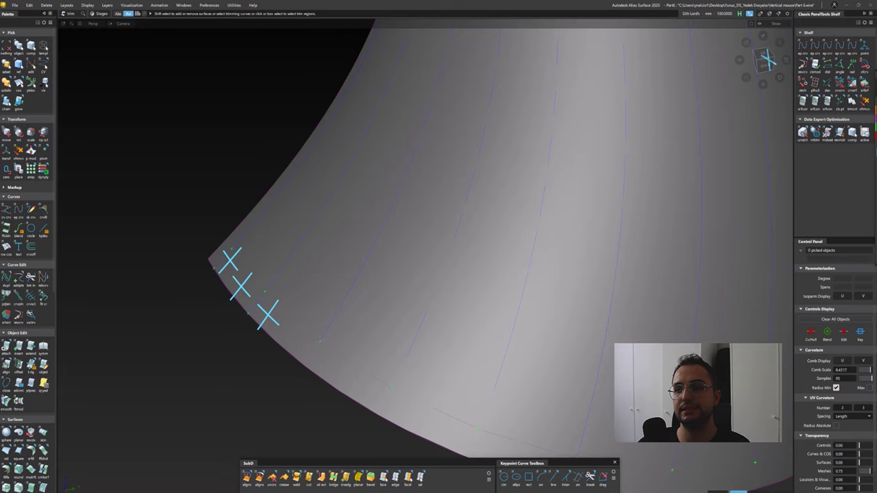
alt+shift+drag(479, 274, 664, 226)
click(663, 225)
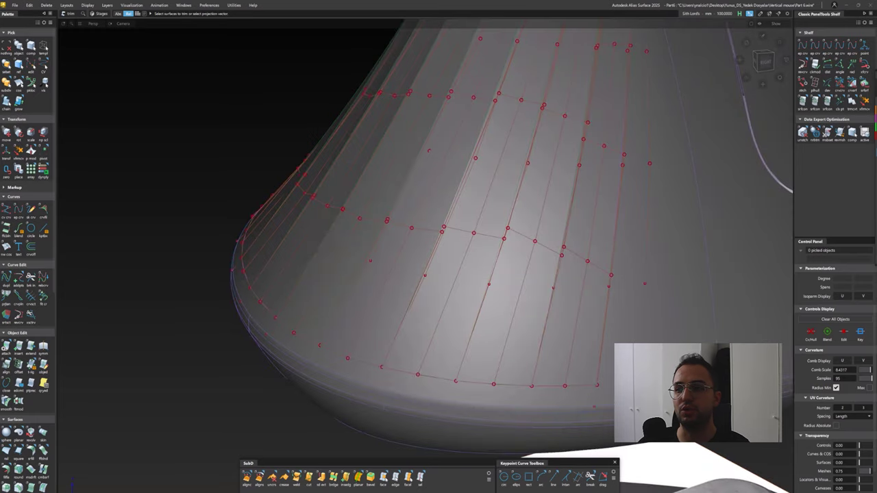
alt+shift+drag(270, 233, 289, 193)
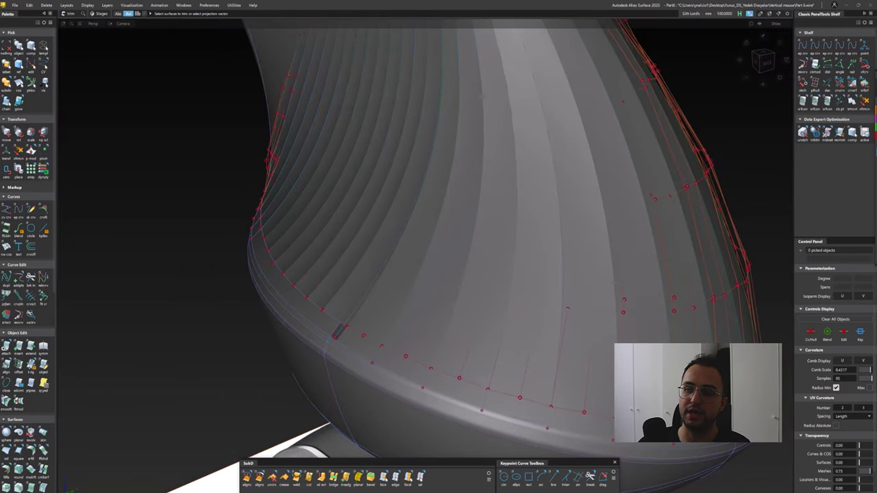
Trim the shell around the small gap again, marking regions below the lower rib ends and beside the upper corner
scroll(313, 328, up, 5)
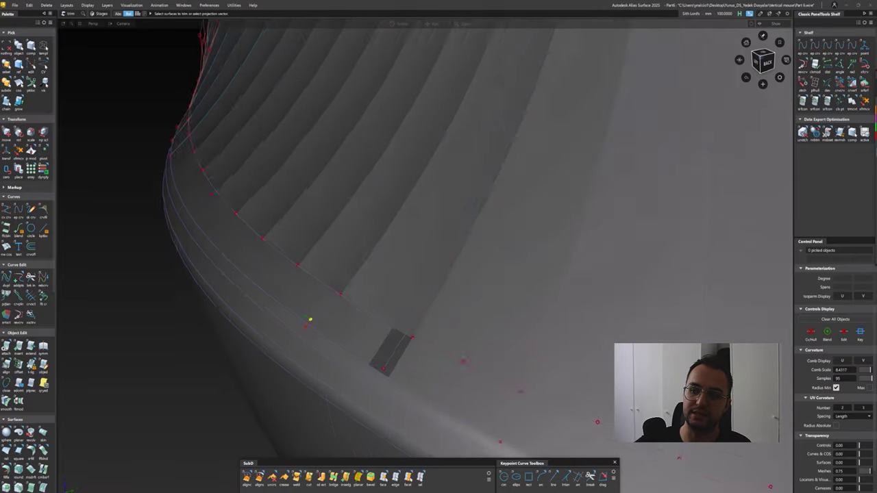
click(410, 341)
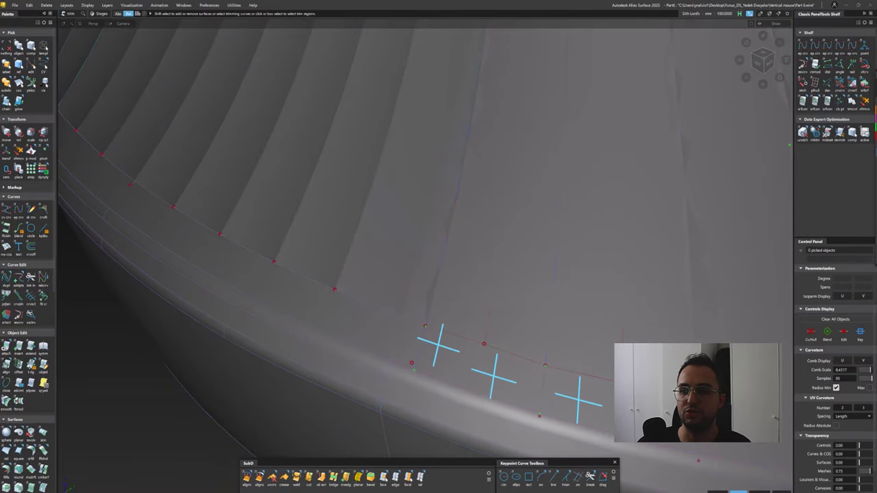
drag(763, 62, 715, 89)
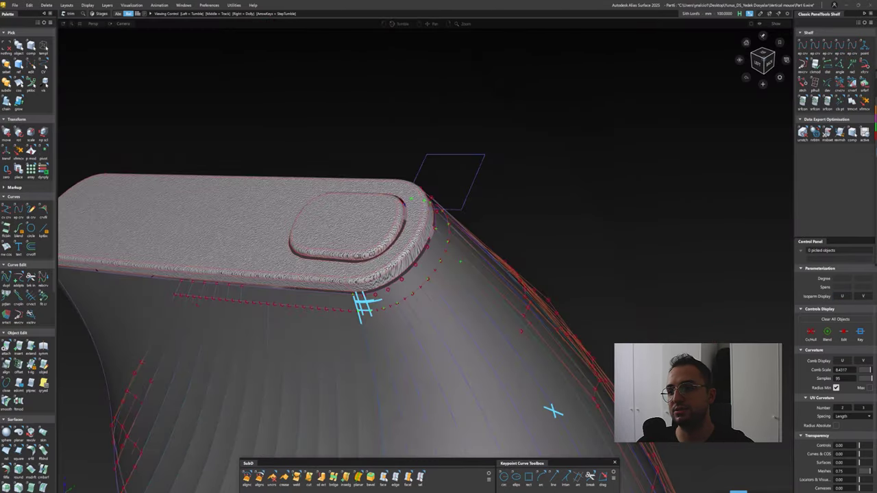
scroll(370, 294, up, 5)
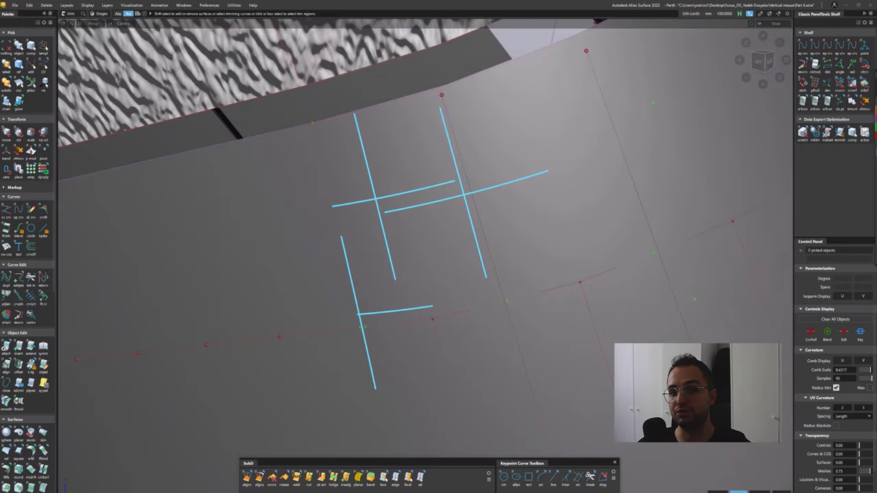
mouse_move(763, 62)
mouse_down()
mouse_move(757, 65)
mouse_move(762, 61)
mouse_up()
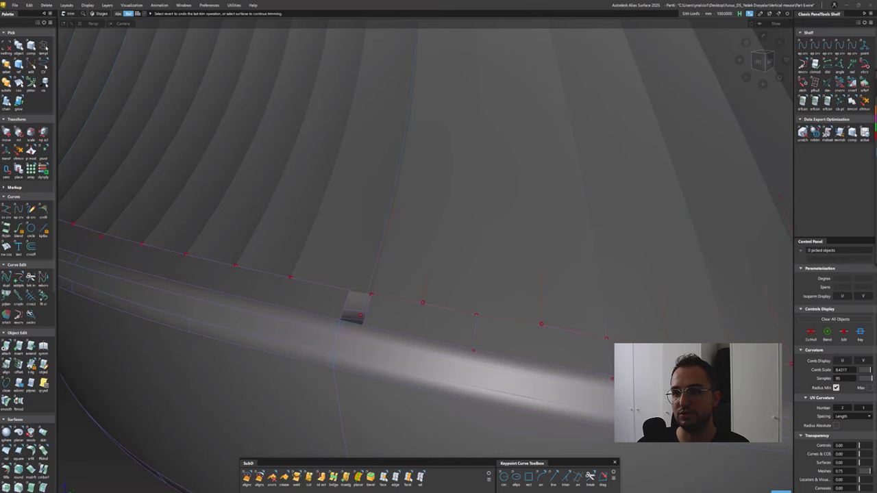
Pick the two shell surfaces that meet at the gap, isolate them and untrim them
alt+shift+drag(366, 222, 418, 209)
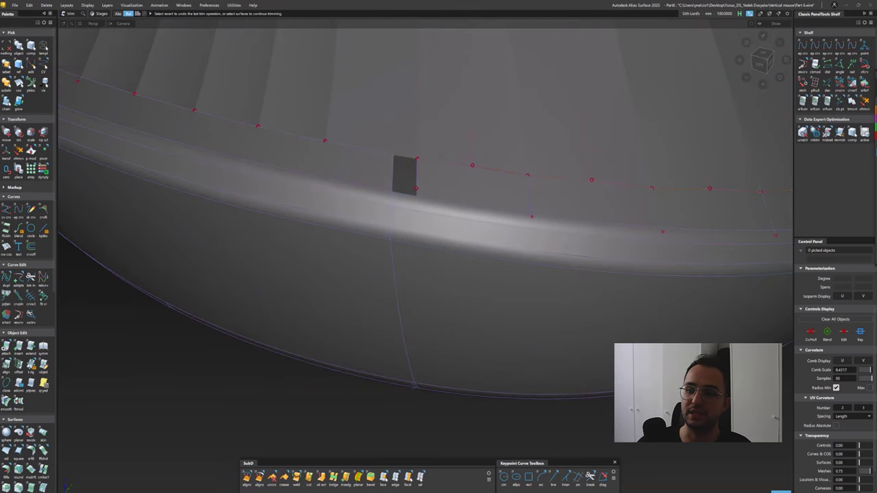
click(274, 161)
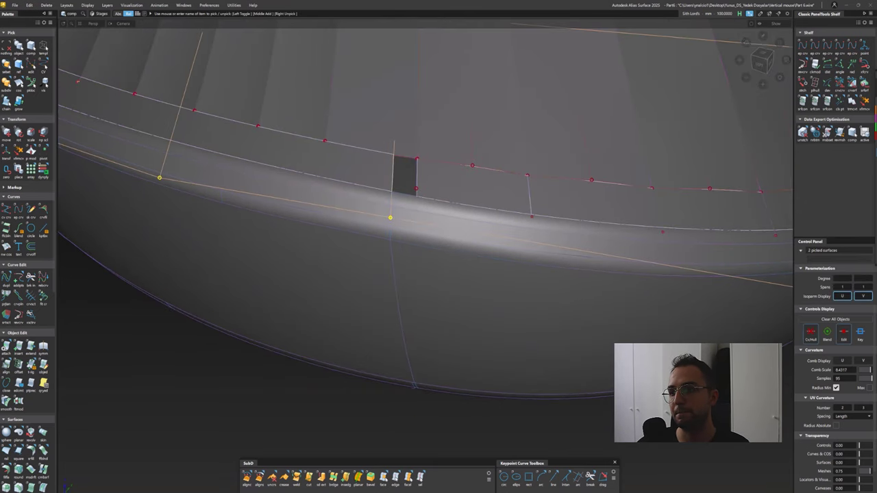
shift+click(383, 137)
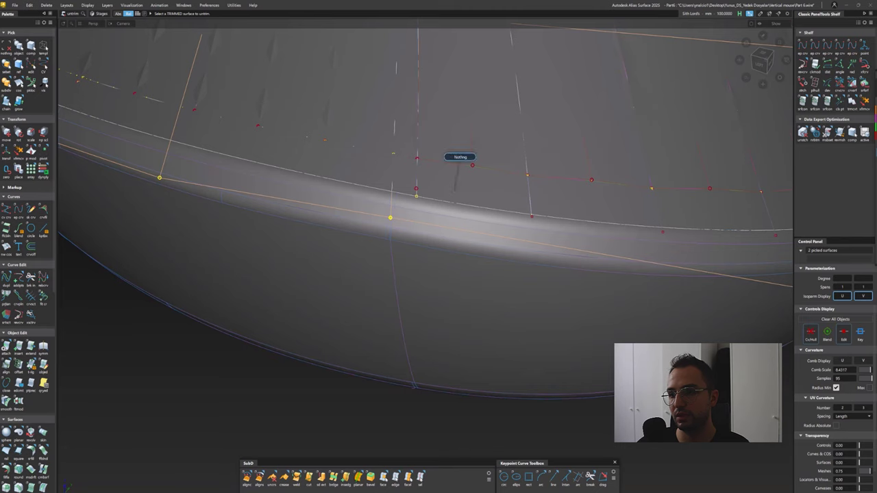
key(Delete)
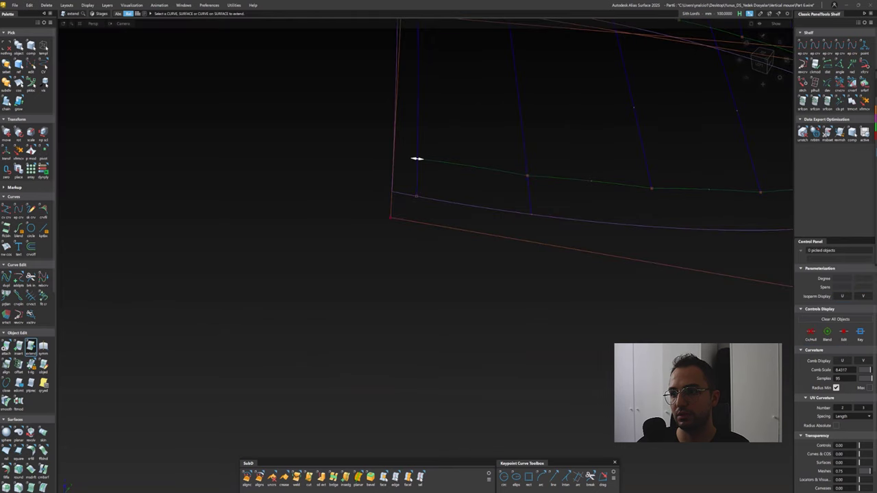
Trim the isolated shell's lower strip along the boundary curve extended to the surface edge, and show the full model again
key(t)
click(384, 153)
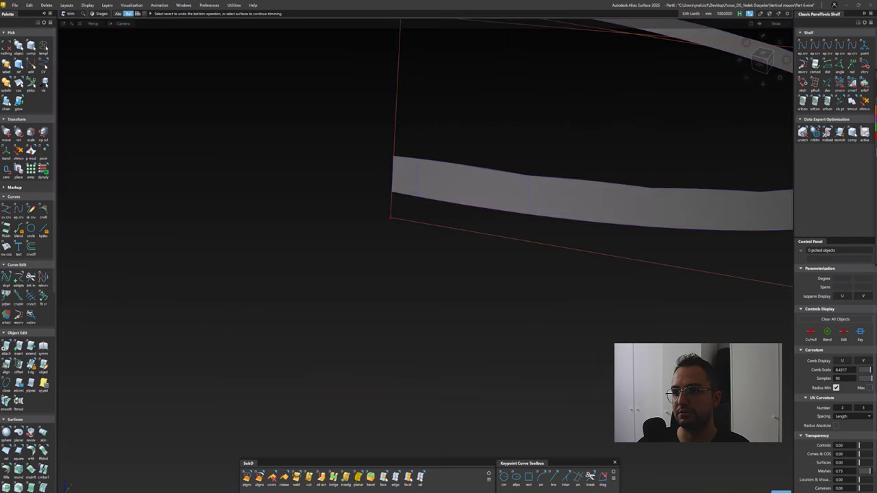
alt+shift+drag(411, 206, 426, 180)
alt+shift+right_drag(427, 180, 434, 314)
key(ctrl+shift+s)
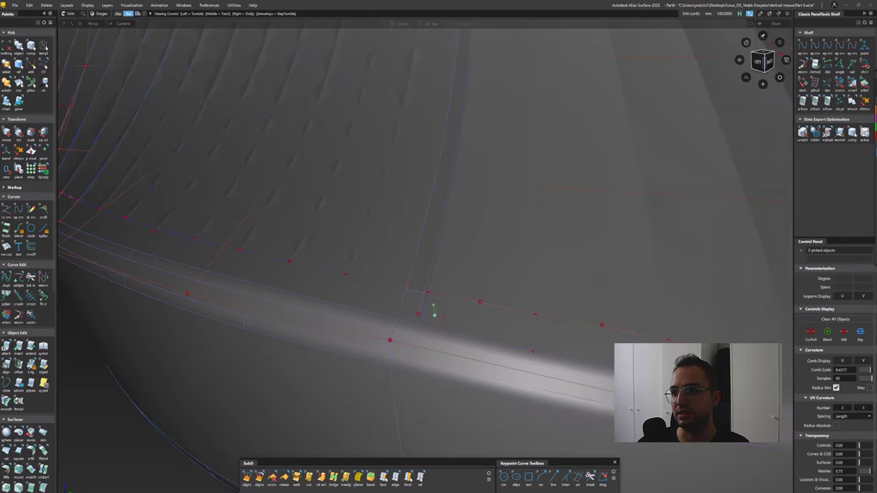
Align the lower edges of the ribs next to the shell seam using G0 continuity and Project alignment
alt+shift+drag(434, 307, 418, 317)
key(a)
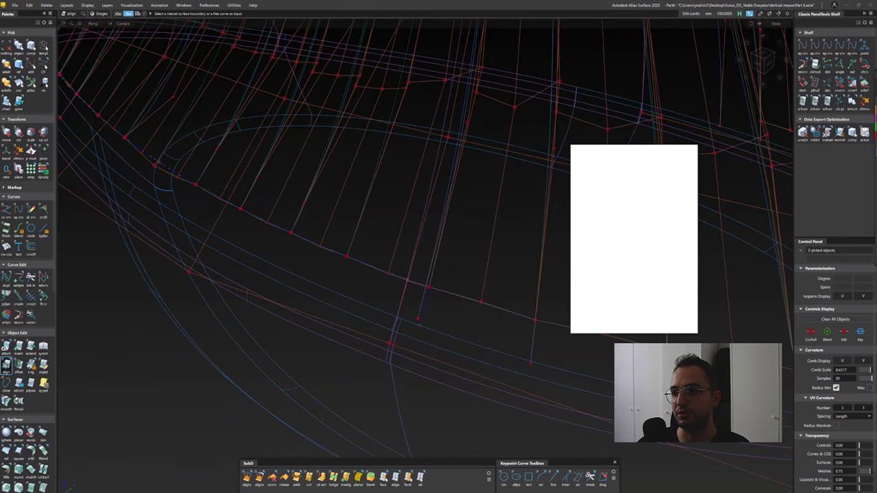
click(429, 285)
alt+shift+drag(428, 285, 385, 265)
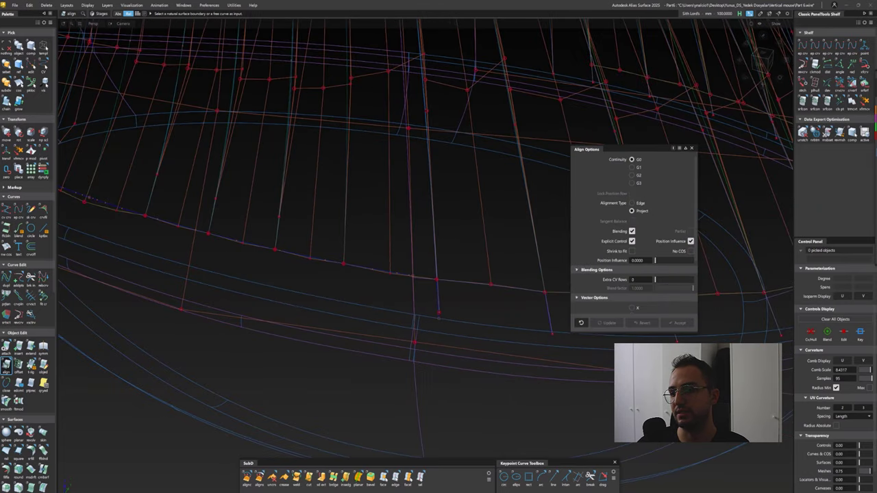
click(324, 261)
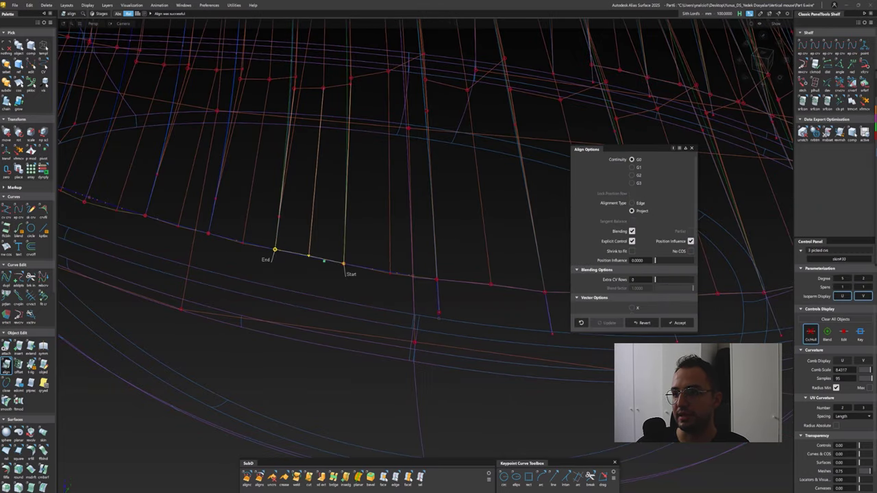
click(412, 315)
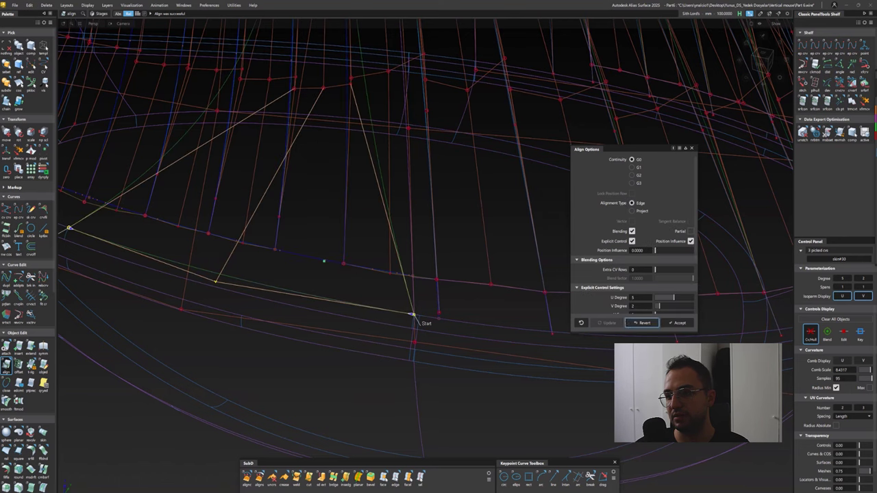
alt+shift+drag(412, 315, 248, 262)
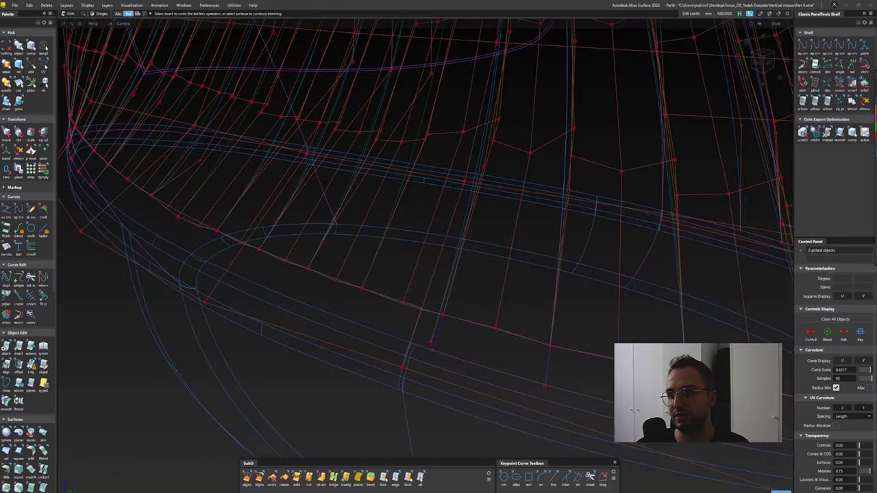
Align the lower rib edge beside the seam to the trimmed shell edge with G1 continuity, Edge alignment and Partial enabled
click(7, 363)
click(363, 281)
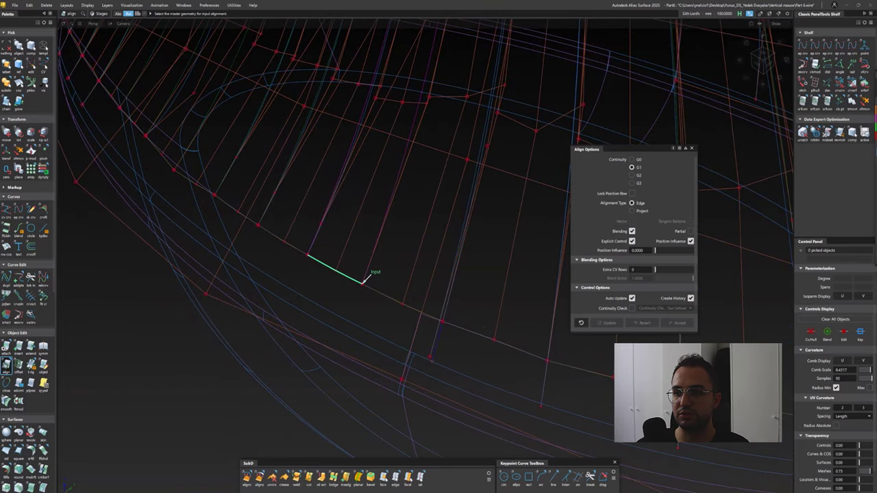
click(420, 311)
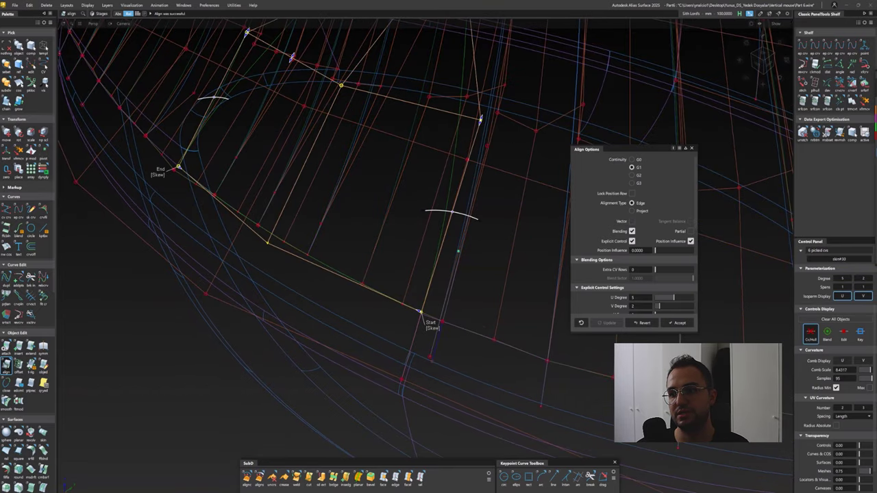
drag(420, 312, 451, 215)
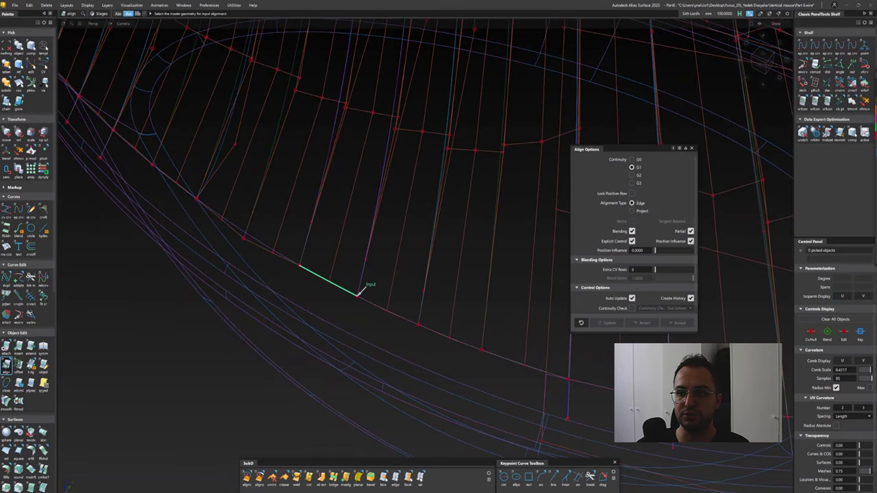
Continue the partial G1 Edge alignment on the lower ends of the following ribs along the side
click(299, 262)
click(301, 260)
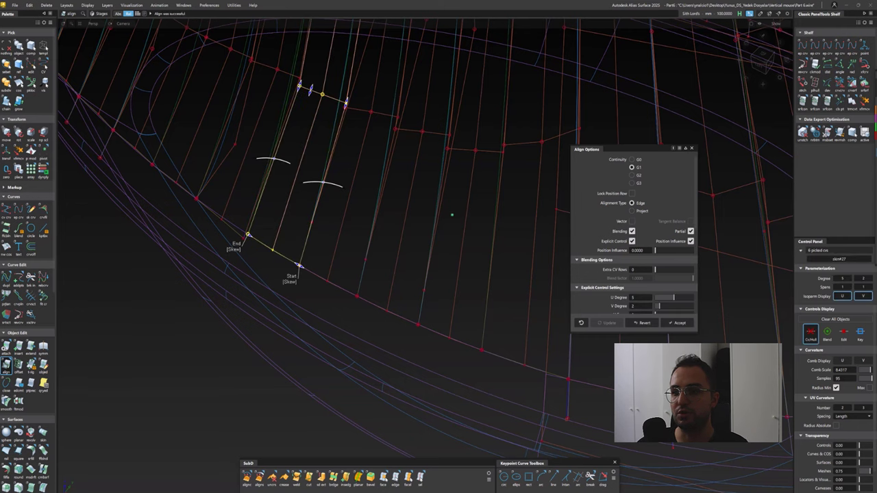
alt+shift+drag(449, 212, 462, 239)
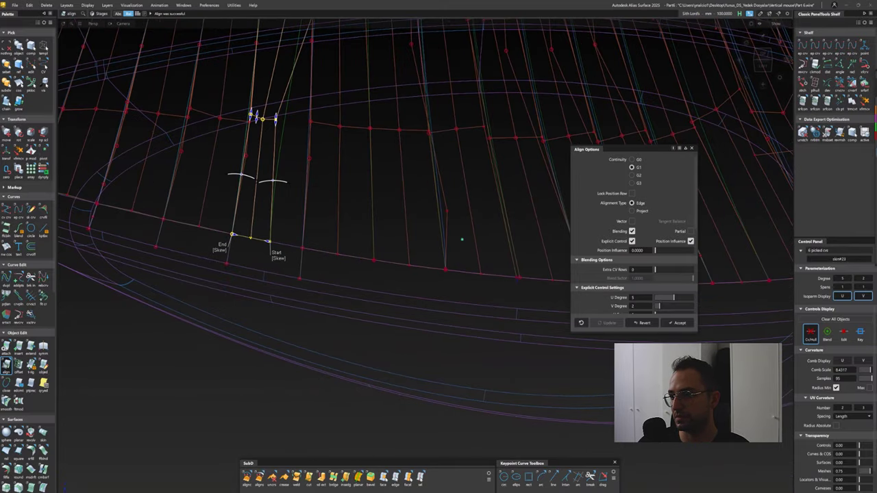
alt+shift+drag(461, 239, 526, 278)
key(Escape)
Align the next side rib's lower edge to the shell, switching to G0 continuity and Project alignment
ctrl+shift+drag(372, 264, 391, 302)
click(391, 302)
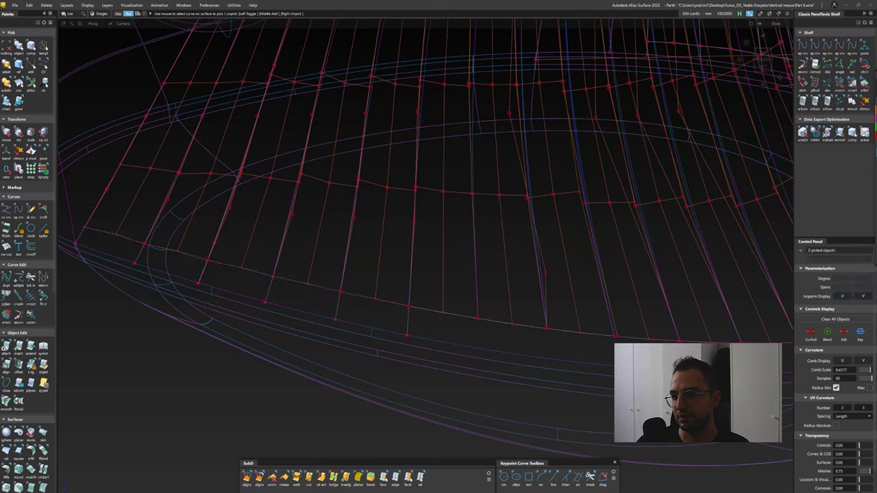
click(6, 363)
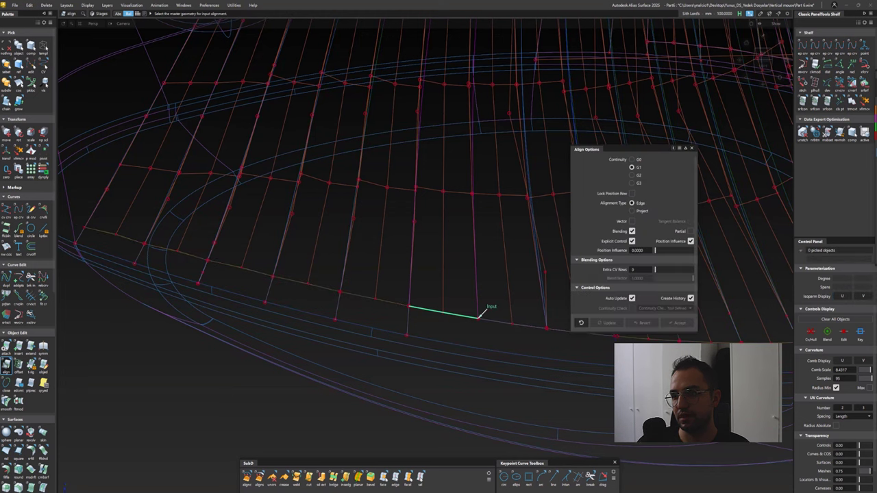
click(479, 316)
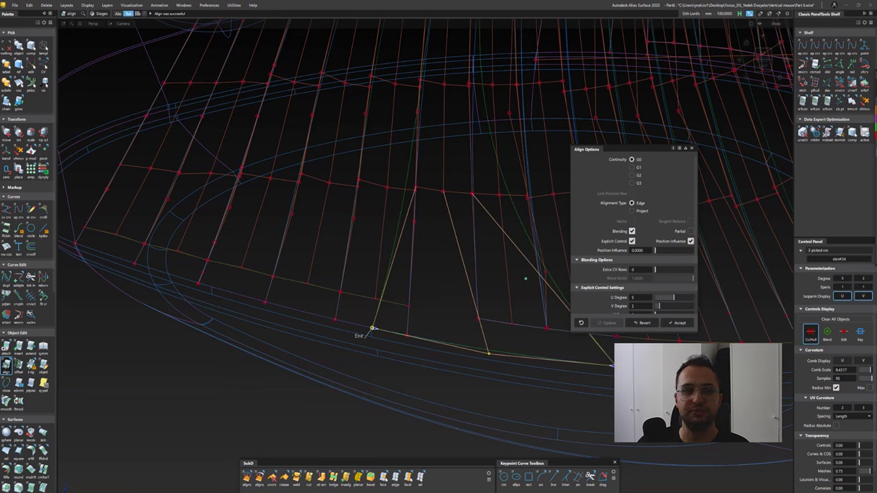
click(632, 211)
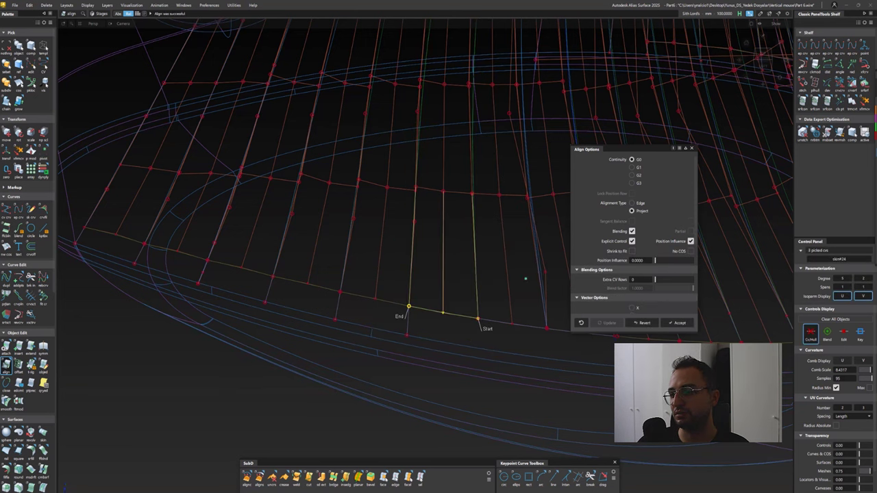
Project-align the lower edges of the remaining ribs towards the far end of the side with G0 continuity
click(342, 292)
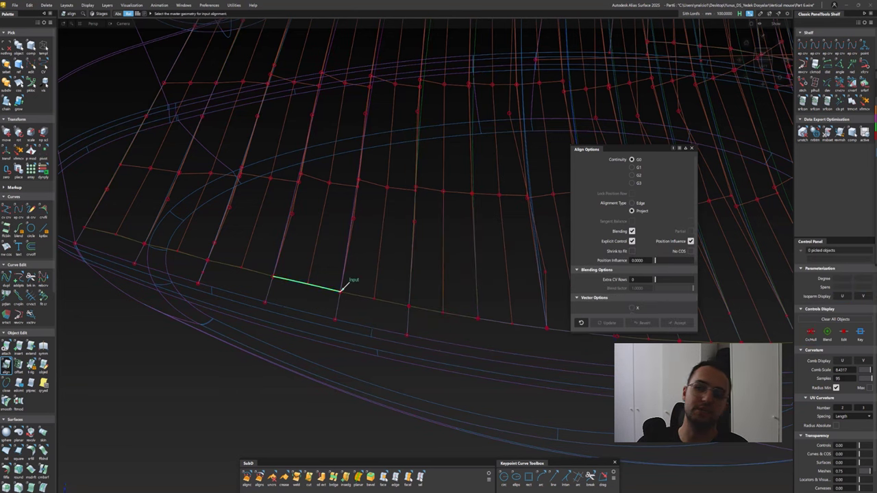
click(207, 263)
click(176, 252)
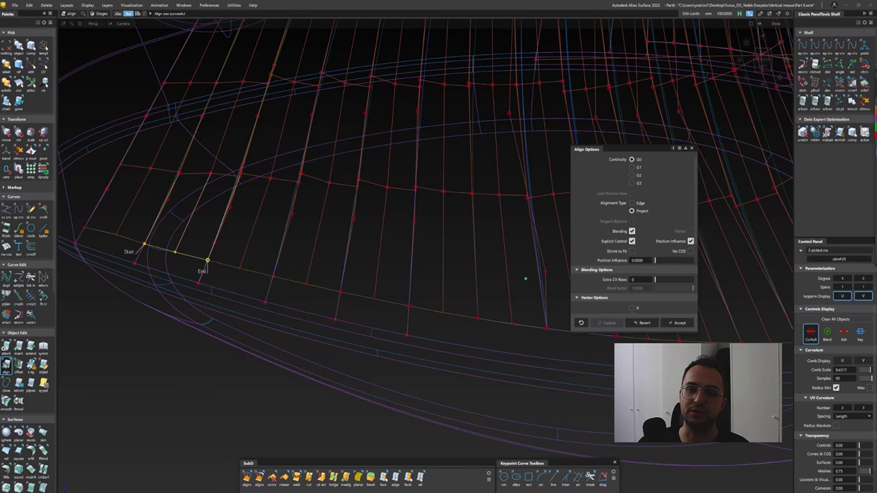
Try to trim the shell beneath the side ribs in shaded display, and untrim it
key(F5)
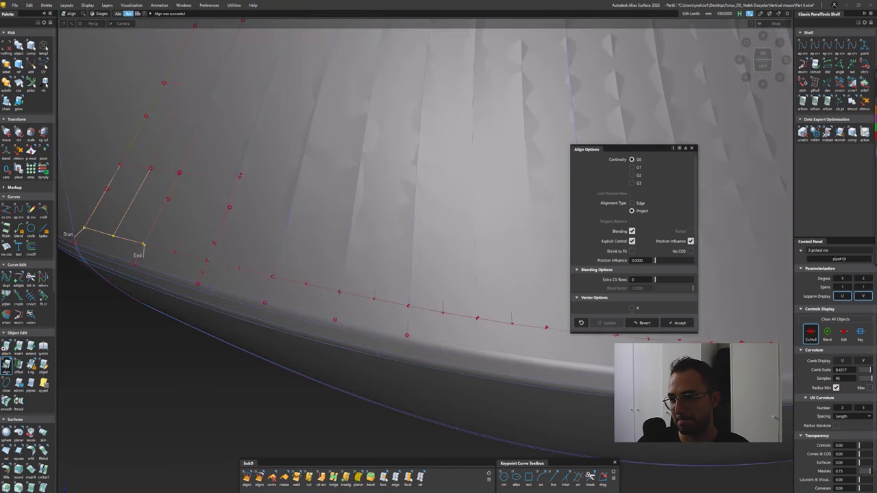
key(t)
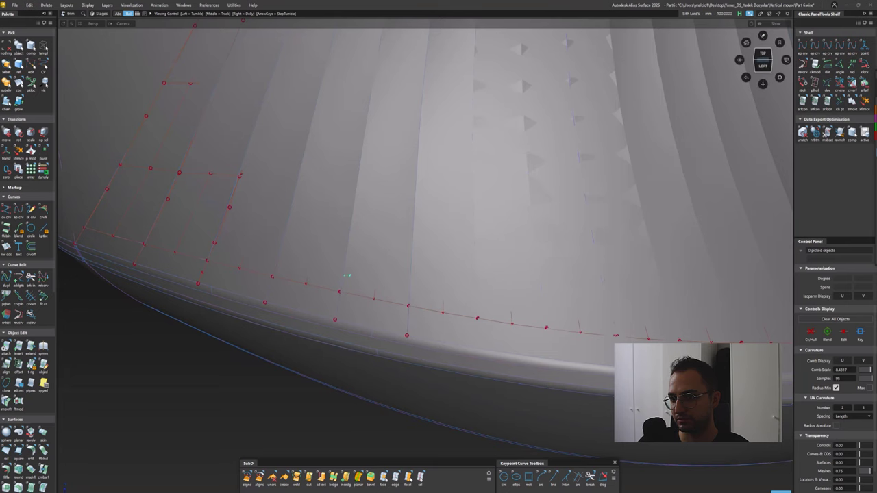
alt+shift+drag(346, 274, 346, 274)
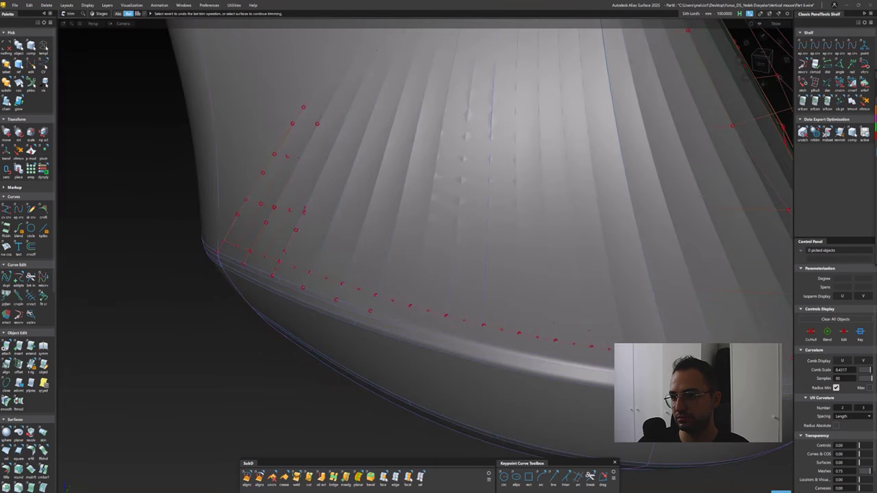
key(Delete)
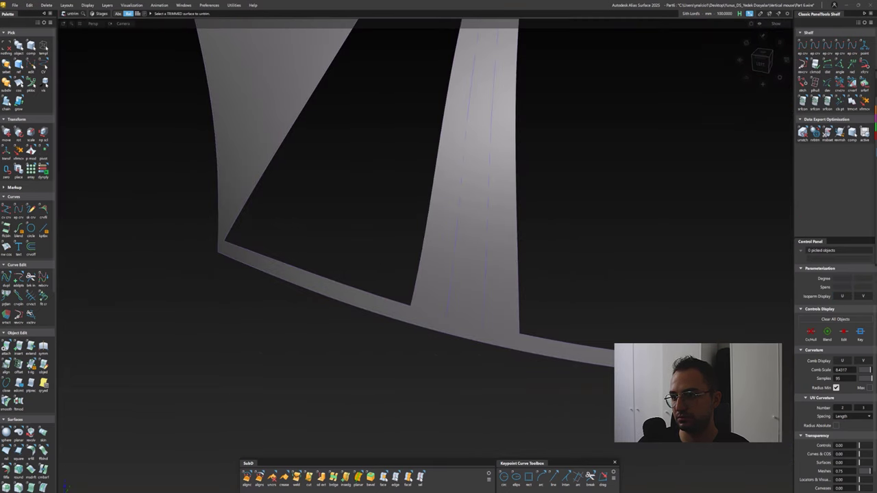
click(513, 343)
Project-align another side rib's lower edge to the shell with G0 continuity and trim the shell beneath the ribs again
mouse_move(469, 319)
alt+shift+mouse_down()
mouse_move(365, 288)
mouse_move(431, 252)
mouse_move(439, 274)
mouse_move(383, 267)
alt+shift+mouse_up()
click(370, 264)
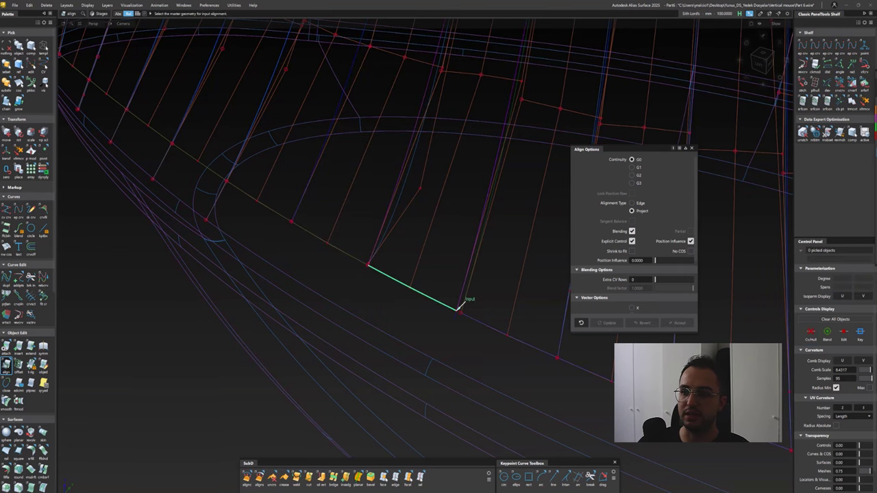
click(452, 307)
click(678, 322)
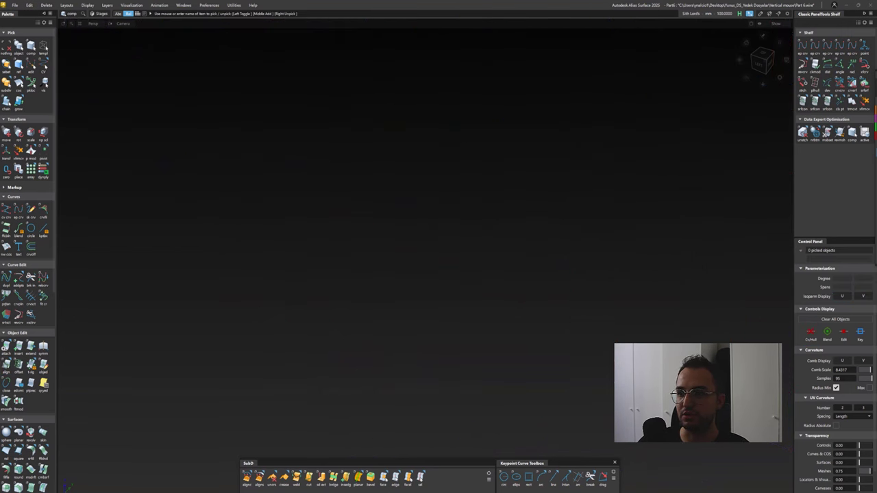
scroll(441, 276, down, 3)
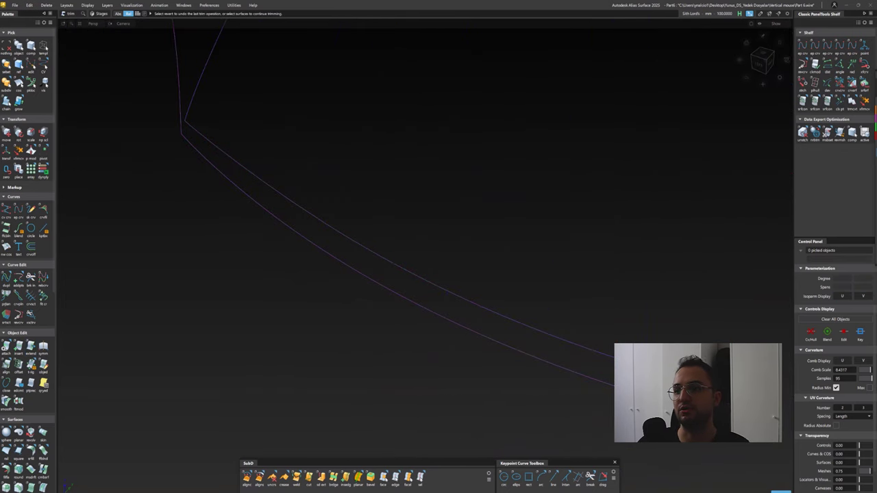
alt+shift+drag(539, 344, 404, 254)
Edit the construction history of the distorted side ribs, realigning their lower ends to the shell with partial G1 Edge alignment
click(492, 316)
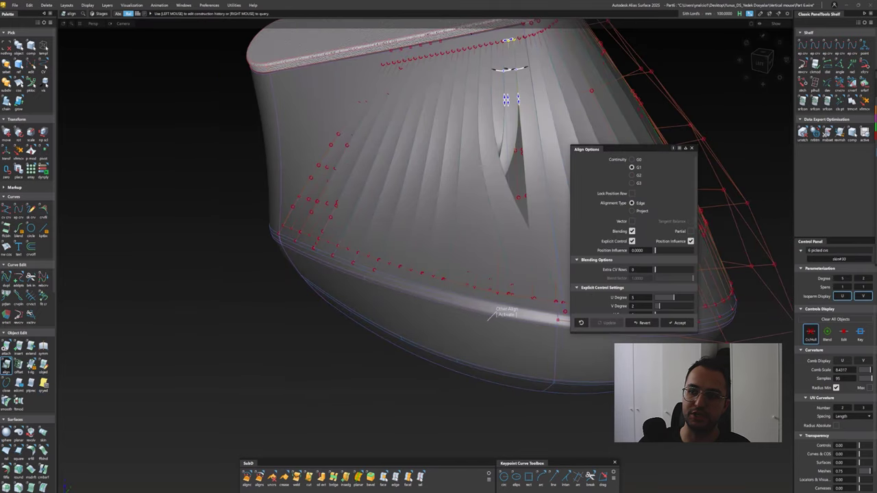
alt+shift+drag(492, 316, 431, 274)
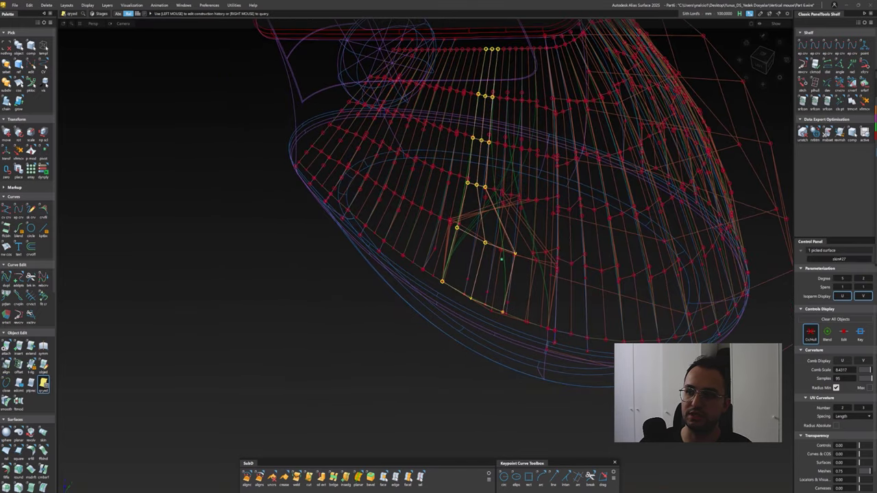
key(ctrl+shift+a)
click(514, 255)
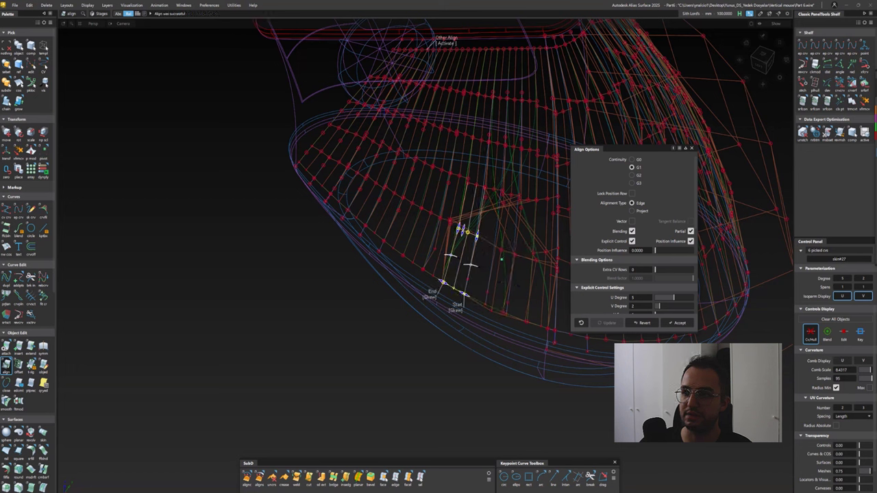
click(503, 312)
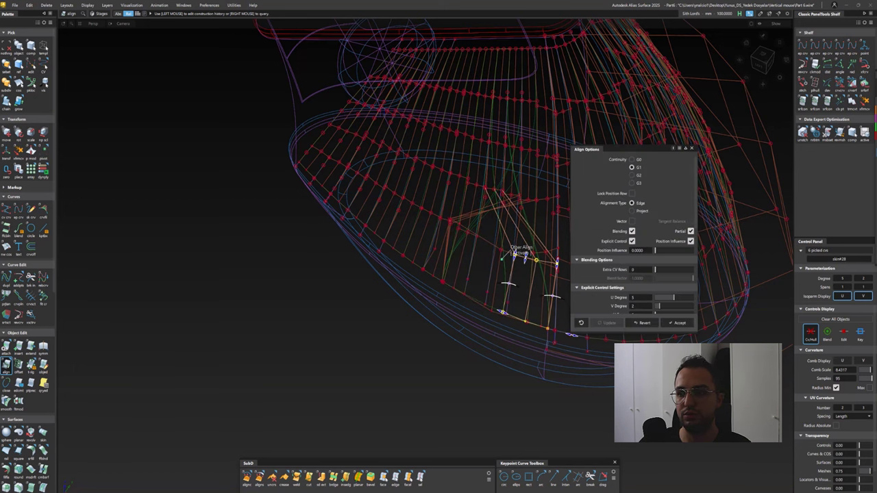
click(521, 255)
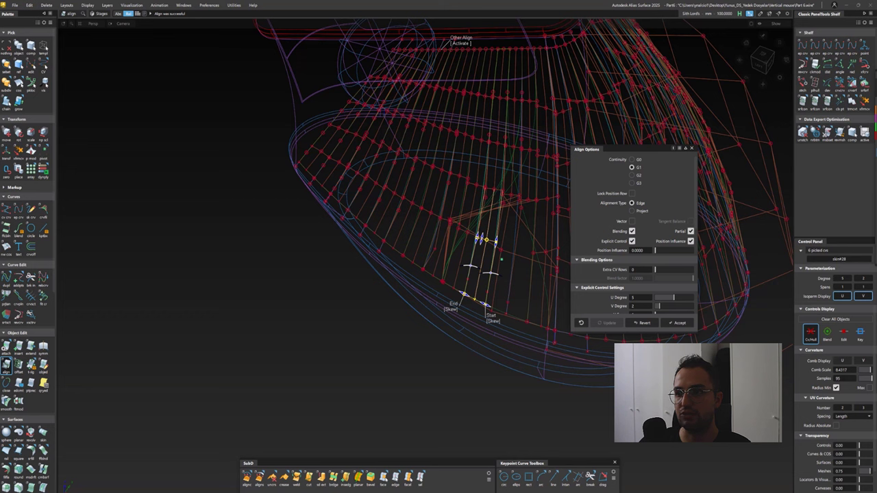
click(528, 259)
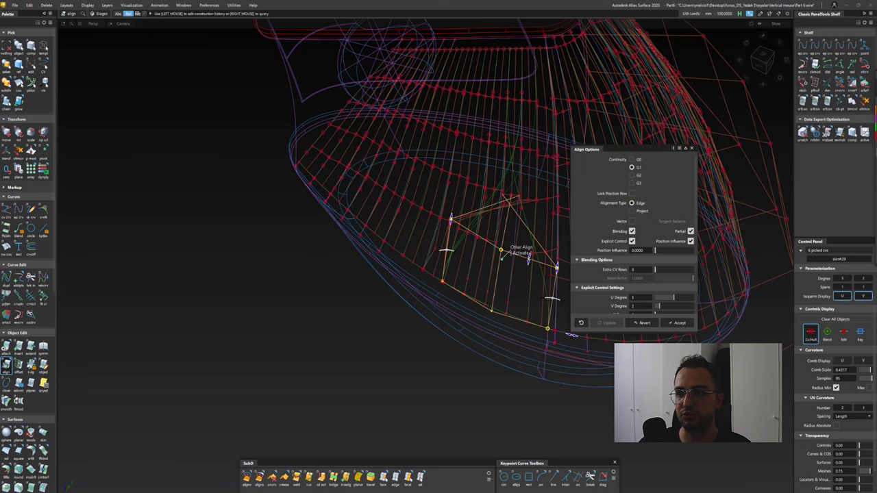
click(508, 250)
click(450, 220)
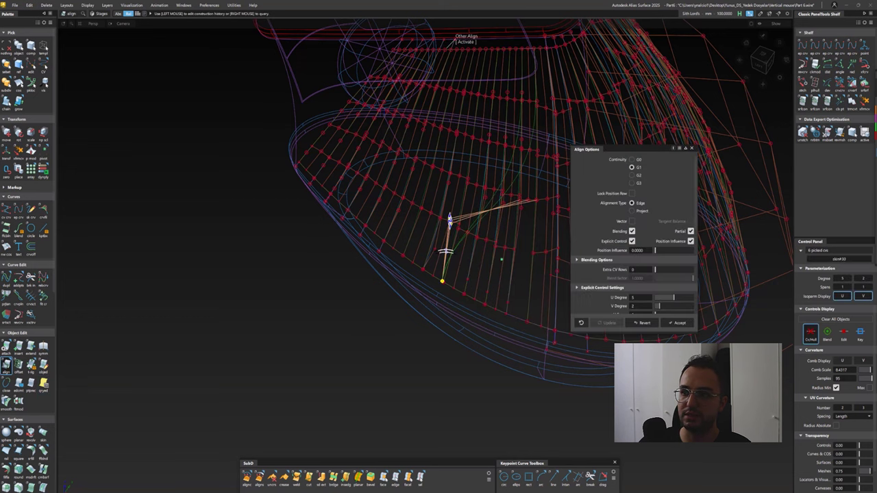
click(517, 254)
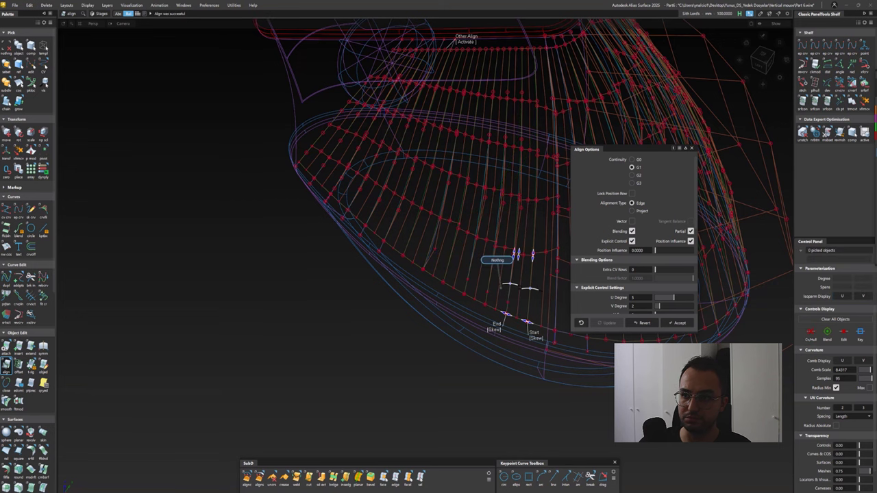
Hide the control vertices of the whole model and delete the construction history of all its surfaces
alt+shift+drag(440, 274, 439, 275)
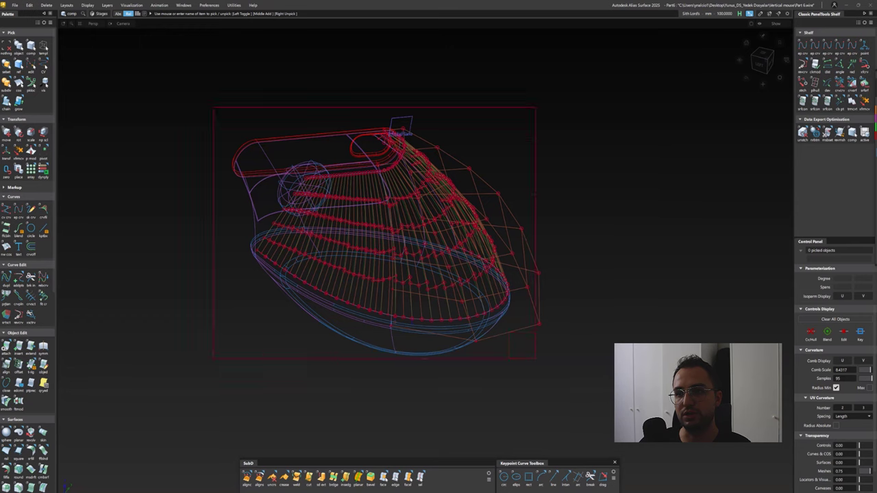
drag(535, 358, 536, 357)
mouse_move(374, 305)
alt+shift+mouse_down()
mouse_move(289, 239)
mouse_move(302, 248)
alt+shift+mouse_up()
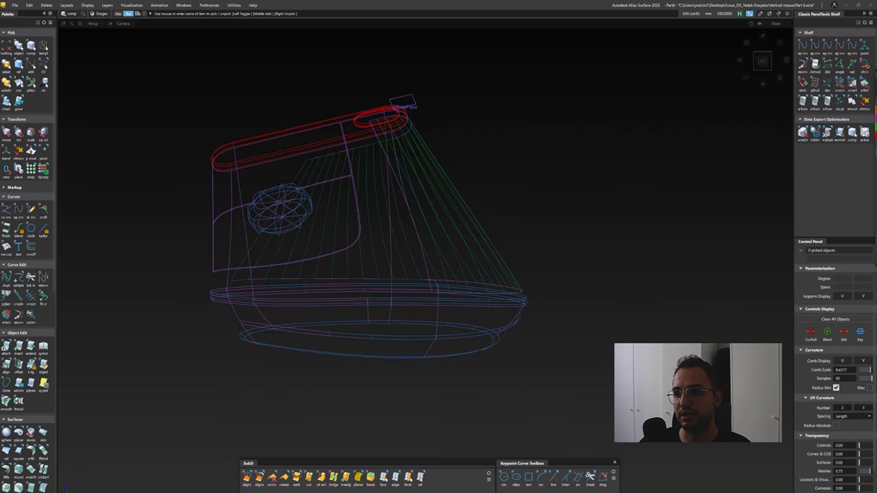
click(46, 5)
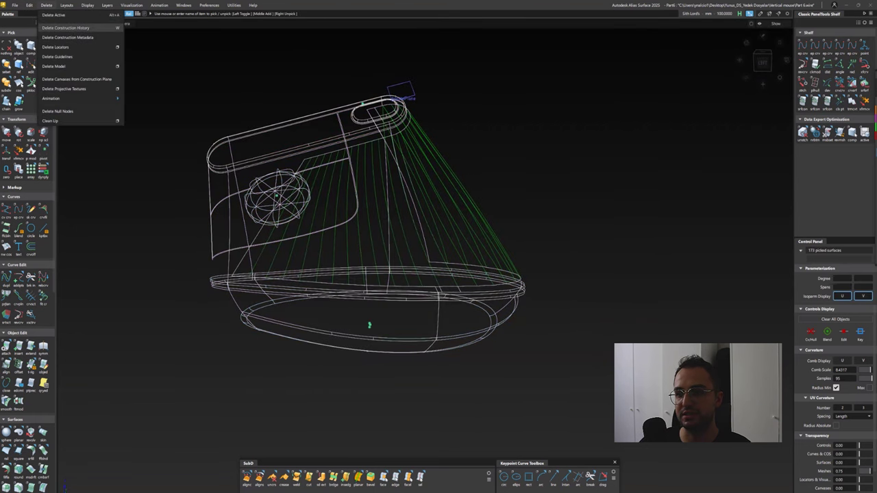
click(65, 38)
Draw a degree-5 edit point curve bridging the small gap between the shell's trim edge and the last rib's lower corner
alt+shift+right_drag(290, 226, 294, 198)
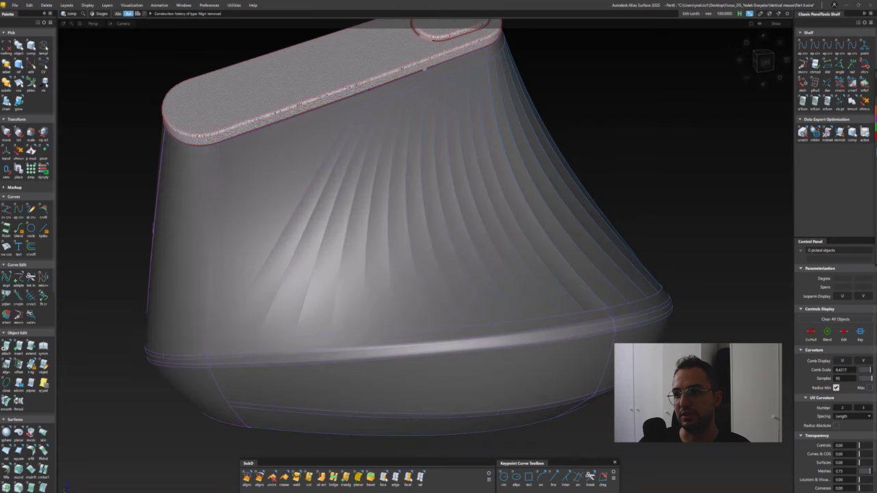
mouse_move(328, 289)
alt+shift+mouse_down()
mouse_move(344, 281)
mouse_move(335, 287)
mouse_move(343, 294)
alt+shift+mouse_up()
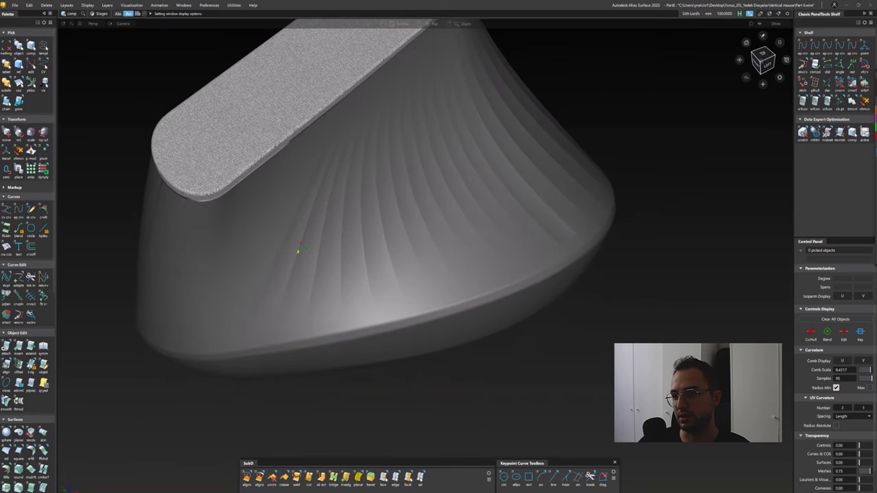
alt+shift+right_drag(343, 294, 364, 313)
alt+shift+drag(364, 313, 363, 314)
scroll(364, 314, up, 5)
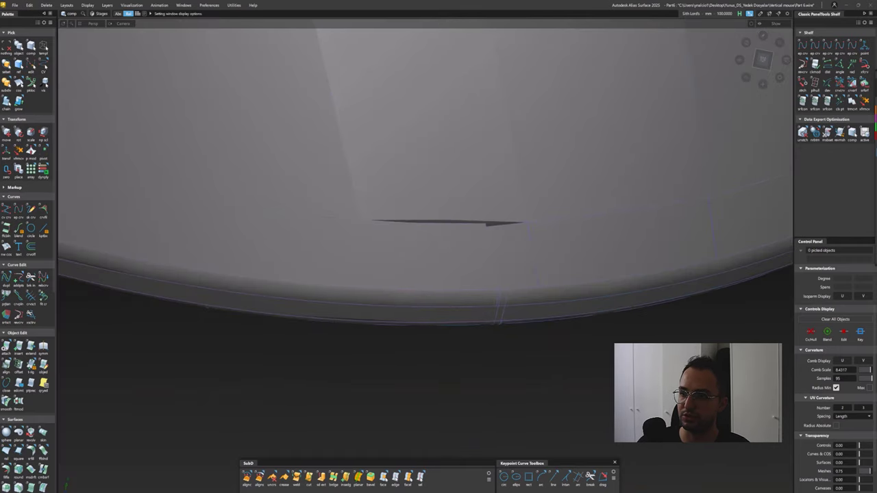
click(520, 254)
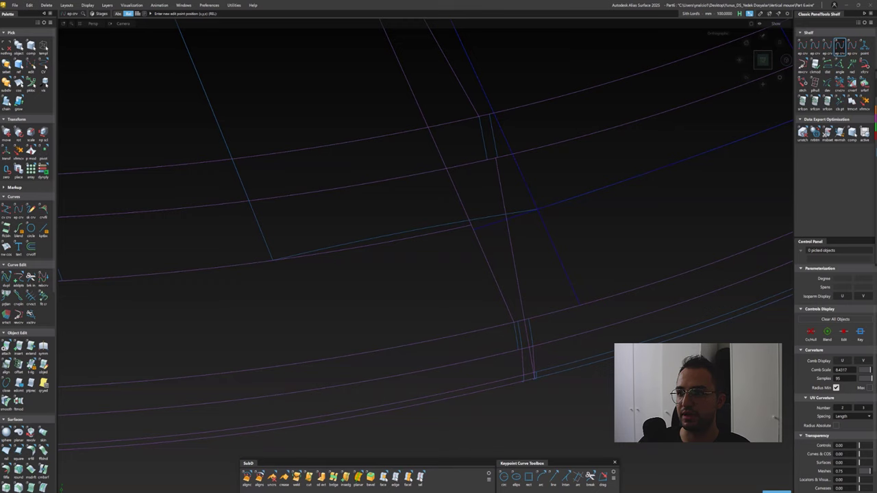
click(471, 225)
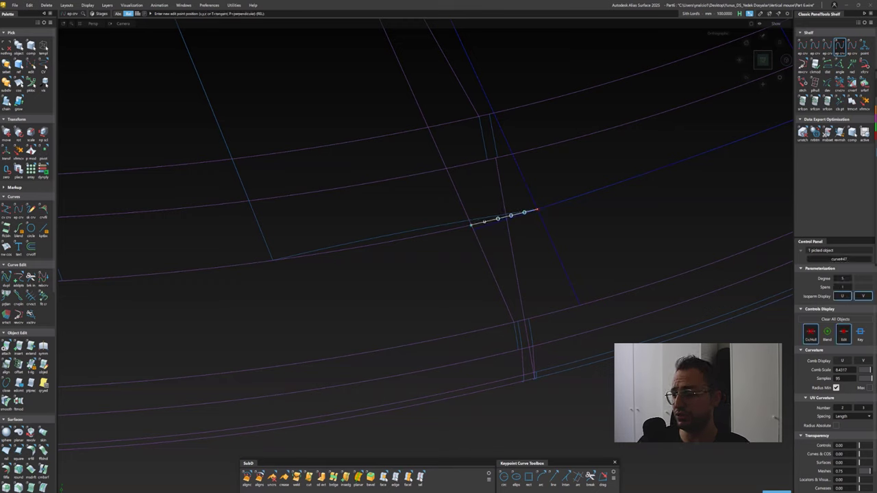
Align both ends of the bridging curve to the adjoining edges with G2 continuity and Edge alignment
double_click(6, 364)
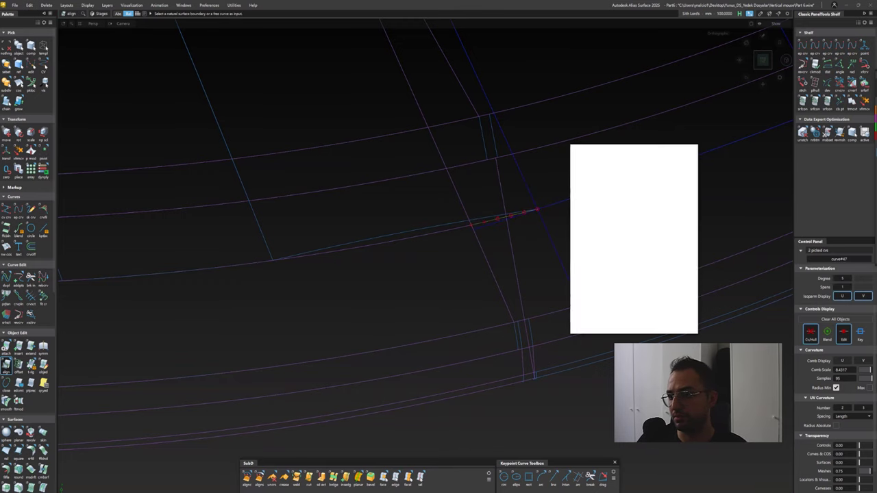
click(470, 225)
alt+shift+drag(498, 219, 520, 216)
click(574, 205)
click(548, 220)
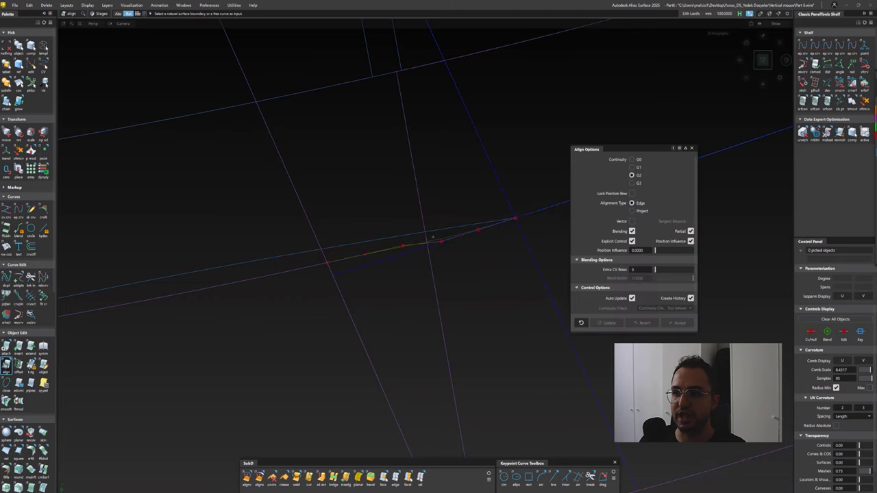
Detach and remove the stray end of the shell's curve-on-surface and project the bridging curve onto the shell along the surface normal
ctrl+shift+drag(426, 235, 438, 226)
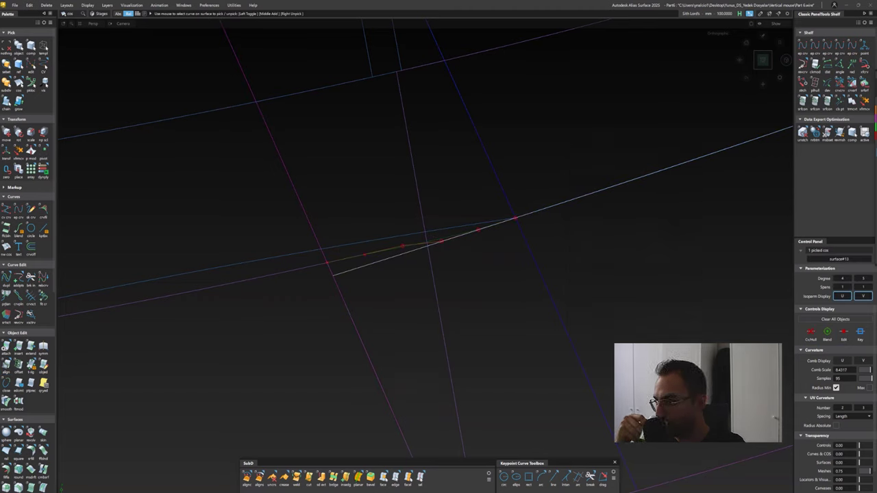
ctrl+shift+drag(487, 248, 490, 288)
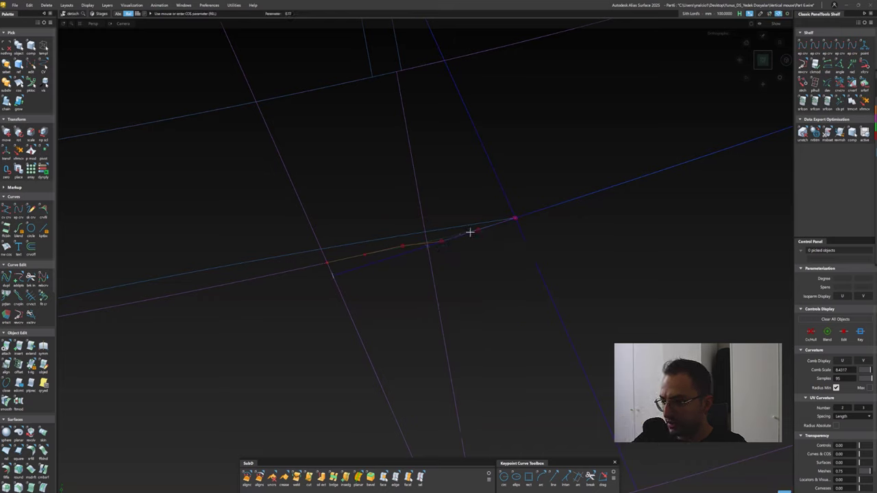
ctrl+shift+drag(450, 216, 455, 250)
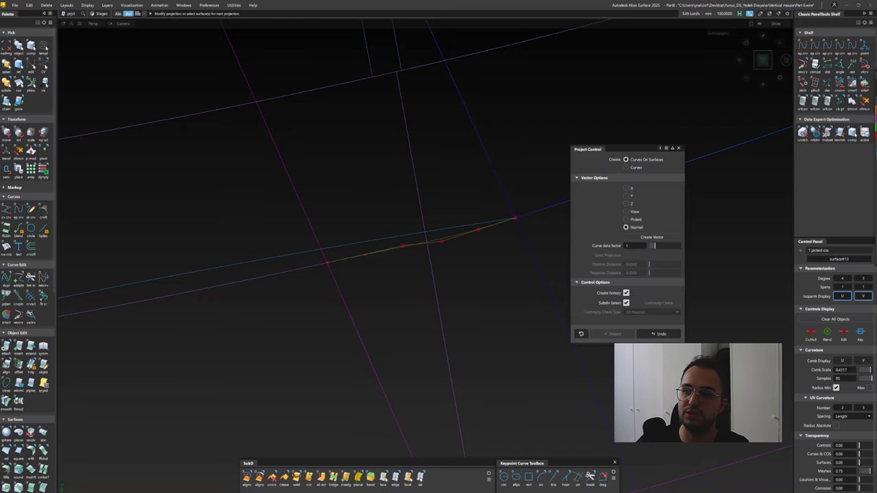
ctrl+shift+drag(548, 287, 549, 299)
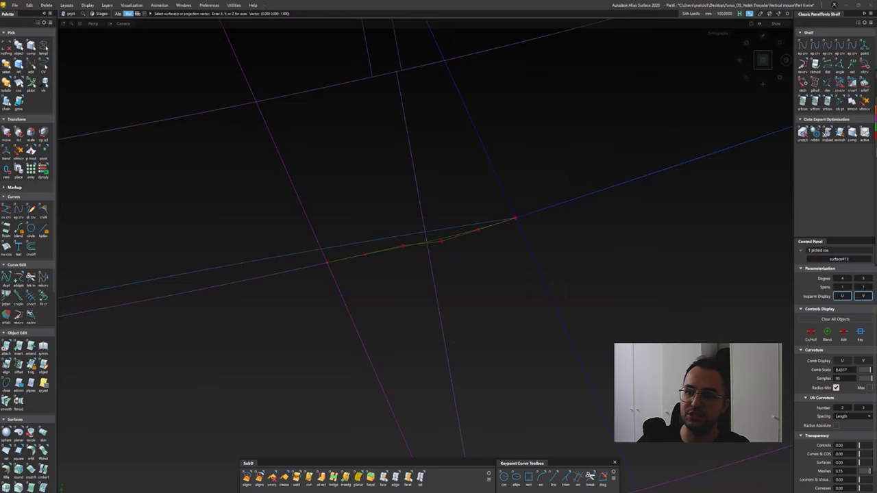
Trim the shell along the newly projected curve beneath the last rib
alt+shift+drag(438, 247, 421, 202)
alt+shift+right_drag(458, 219, 424, 265)
mouse_move(423, 263)
alt+shift+mouse_down()
mouse_move(388, 305)
mouse_move(368, 295)
alt+shift+mouse_up()
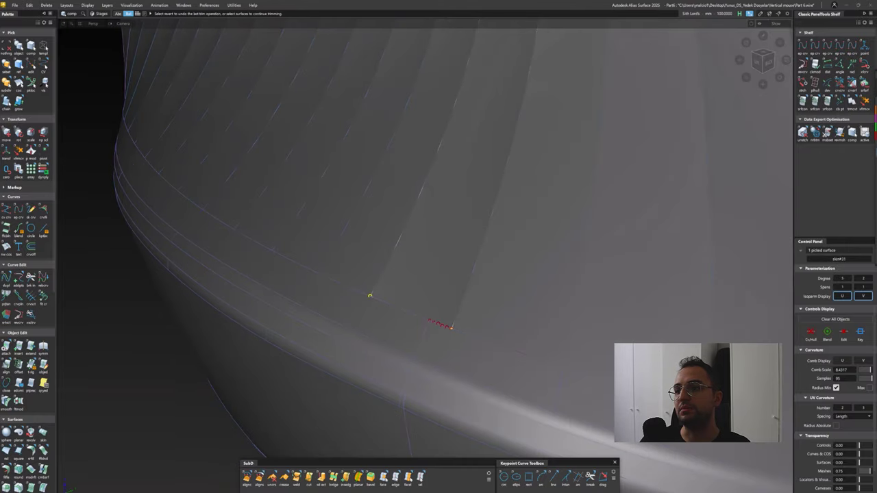
click(369, 296)
click(369, 296)
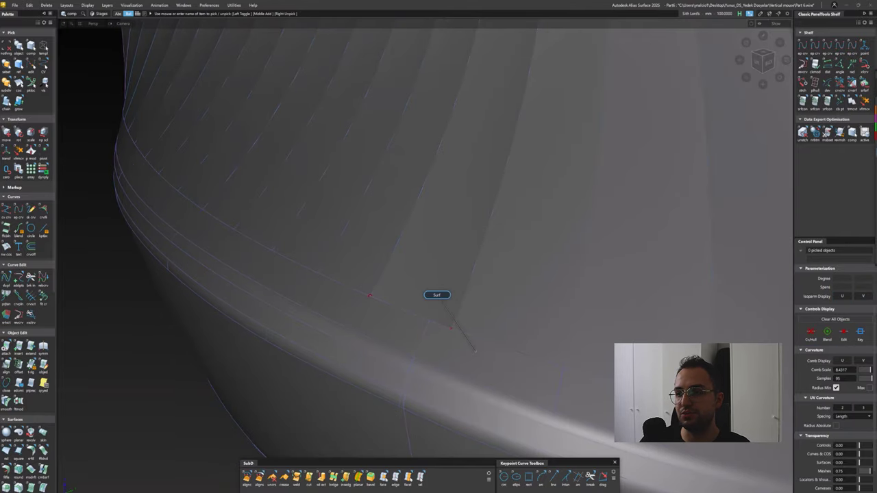
Display the last rib's control vertices and adjust the middle one on its lower edge with Move NUV to fit the shell's trim edge
click(437, 294)
key(ctrl+alt+s)
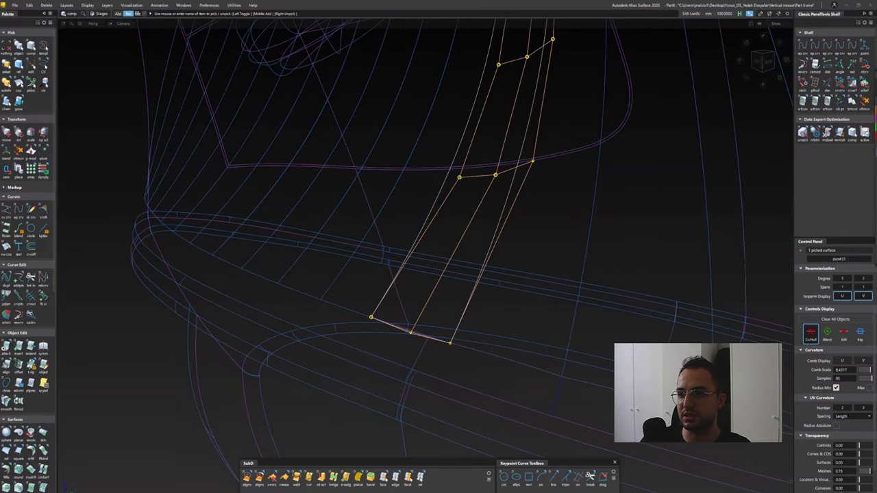
key(ctrl+alt+s)
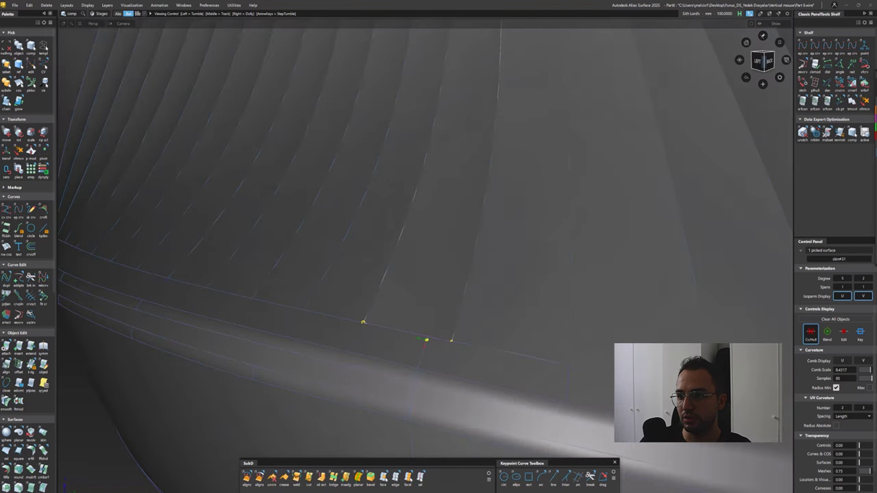
key(ctrl+shift+n)
key(ctrl+alt+s)
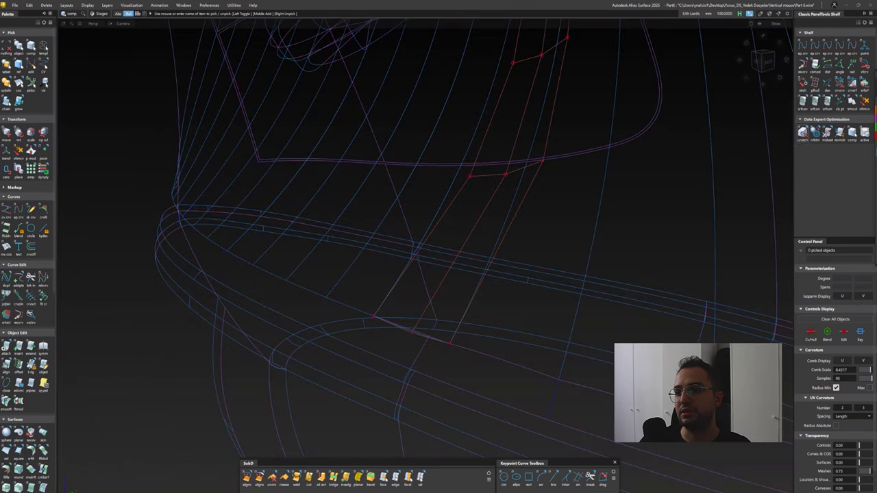
key(ctrl+alt+x)
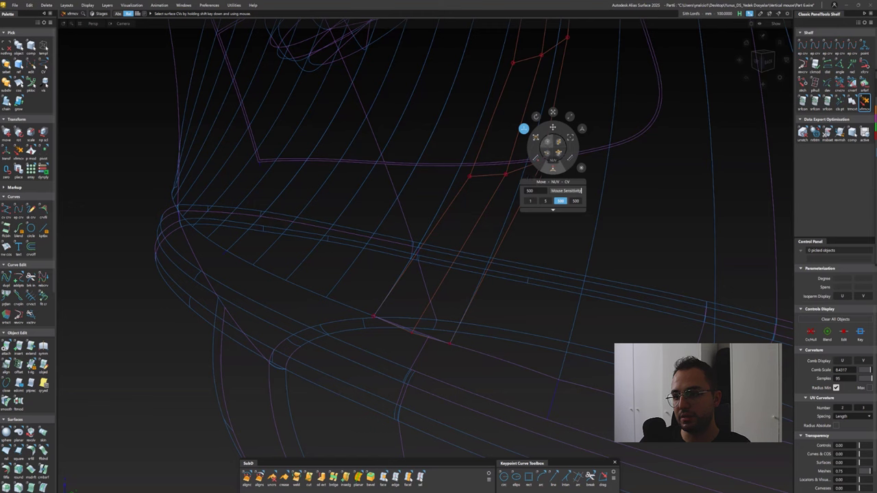
key(Escape)
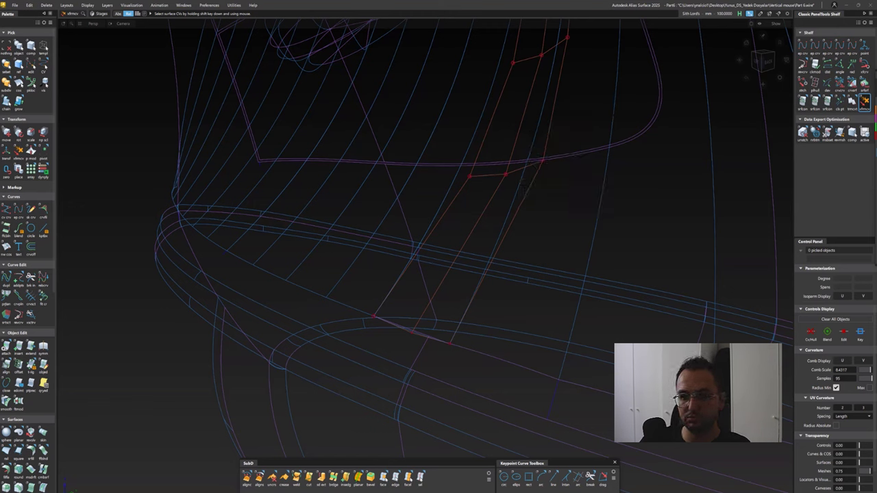
click(411, 332)
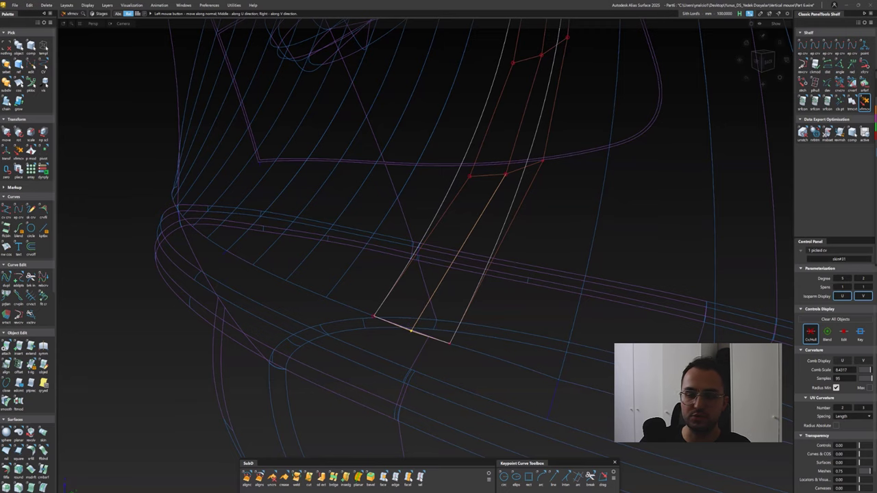
key(ctrl+alt+s)
Display the control vertices of the last rib and the adjoining shell surface around their shared lower edge
alt+shift+drag(439, 246, 383, 260)
alt+shift+drag(372, 293, 383, 296)
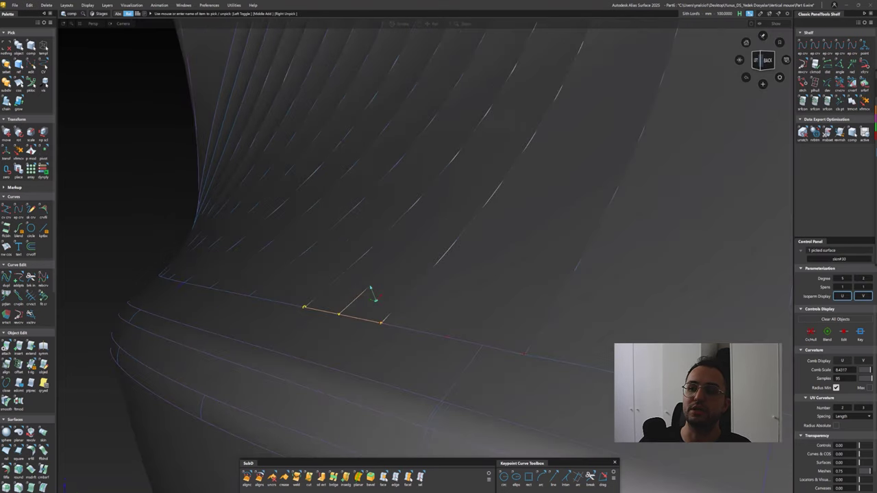
click(372, 293)
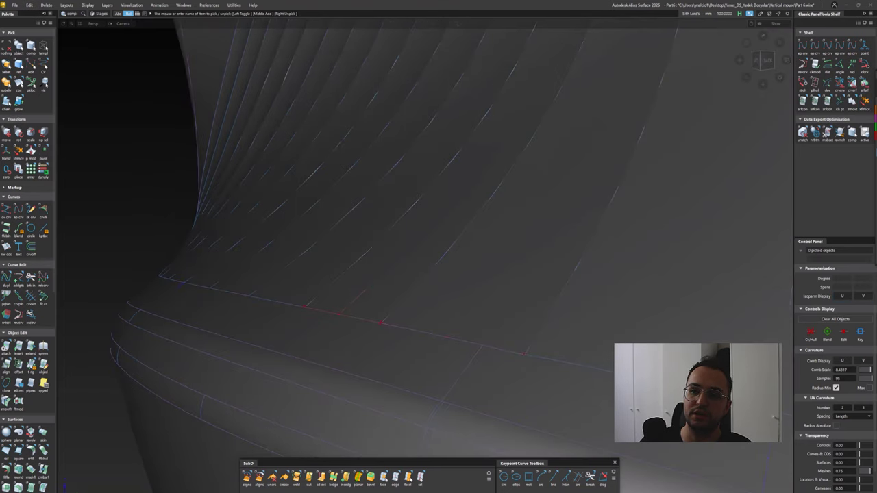
click(447, 335)
click(467, 344)
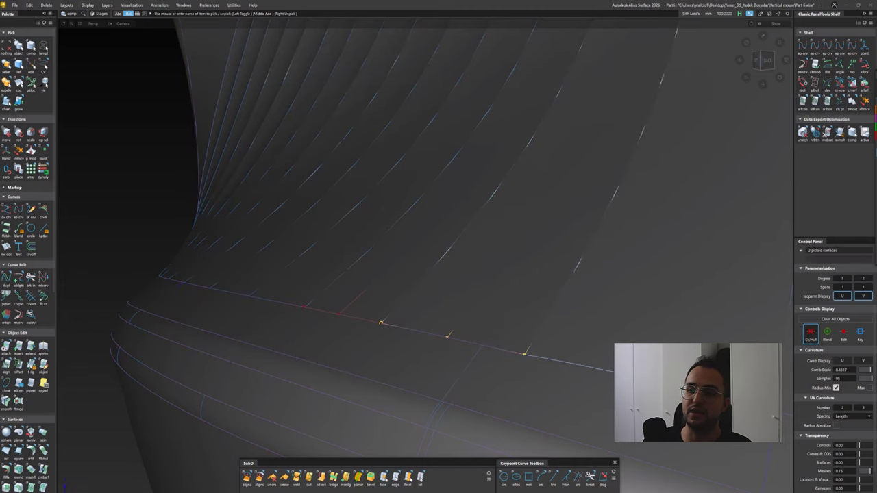
ctrl+shift+drag(452, 321, 434, 280)
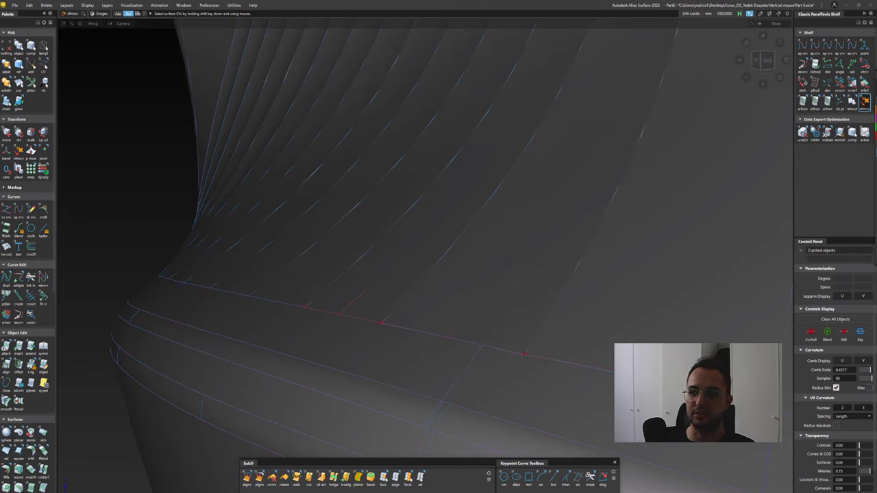
Move the middle control vertex on the last rib's lower edge with Move NUV to close the sliver against the shell
click(437, 327)
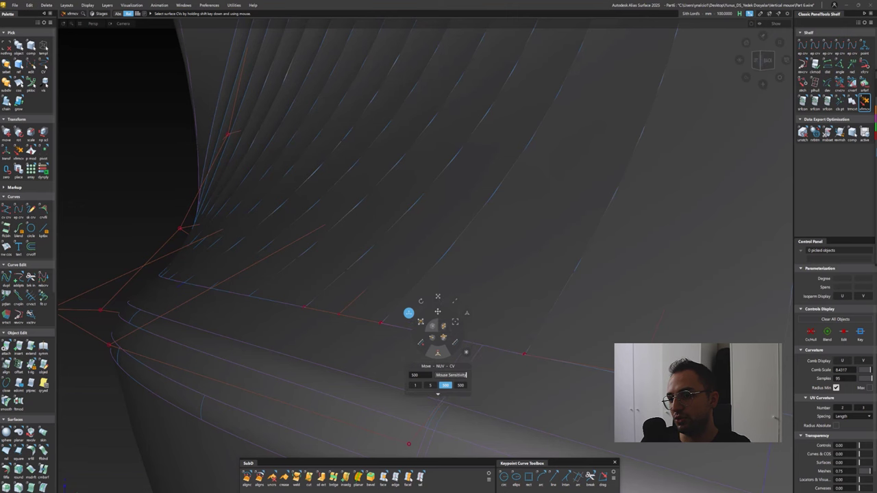
click(446, 330)
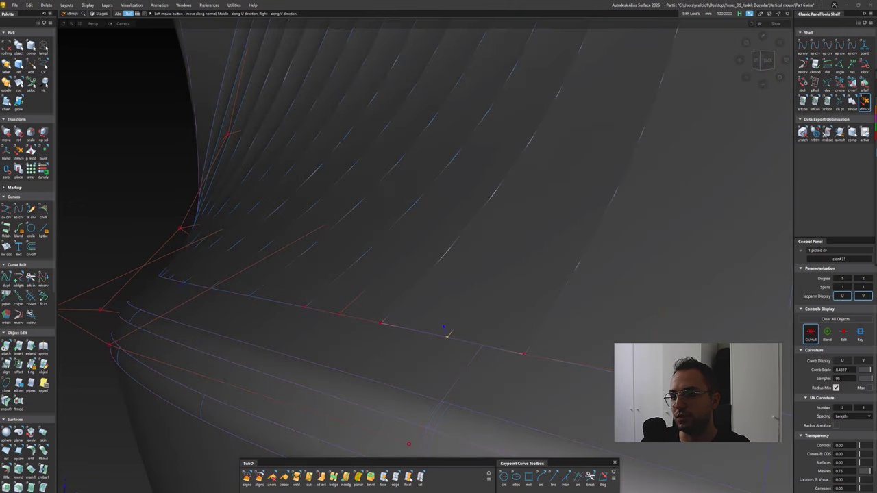
mouse_move(443, 328)
mouse_down()
mouse_move(372, 294)
mouse_move(426, 356)
mouse_move(371, 295)
mouse_move(535, 296)
mouse_up()
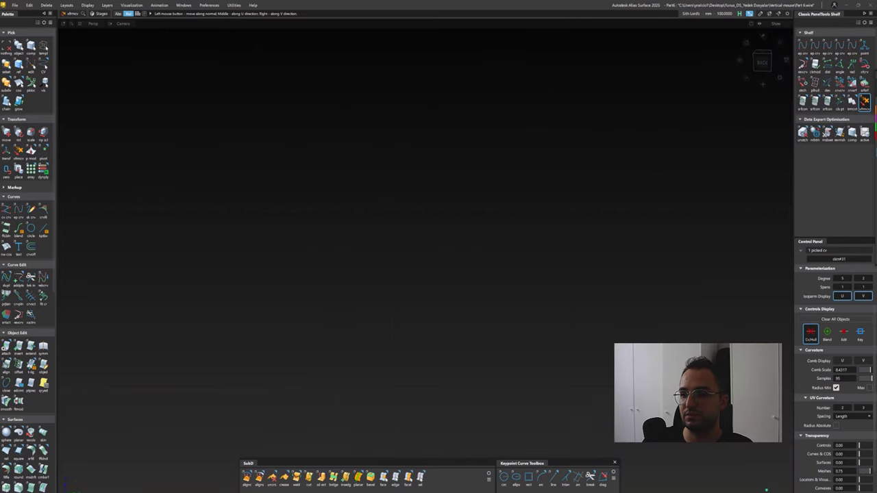
key(ctrl+4)
drag(613, 206, 589, 209)
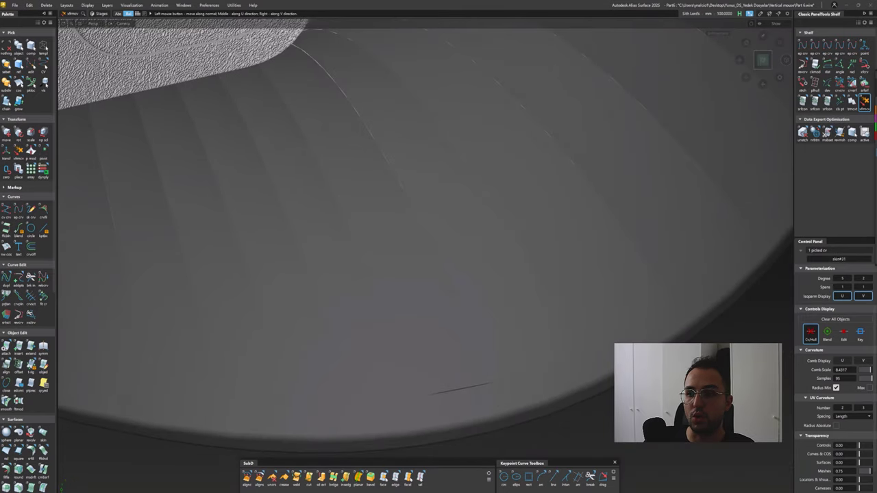
click(853, 102)
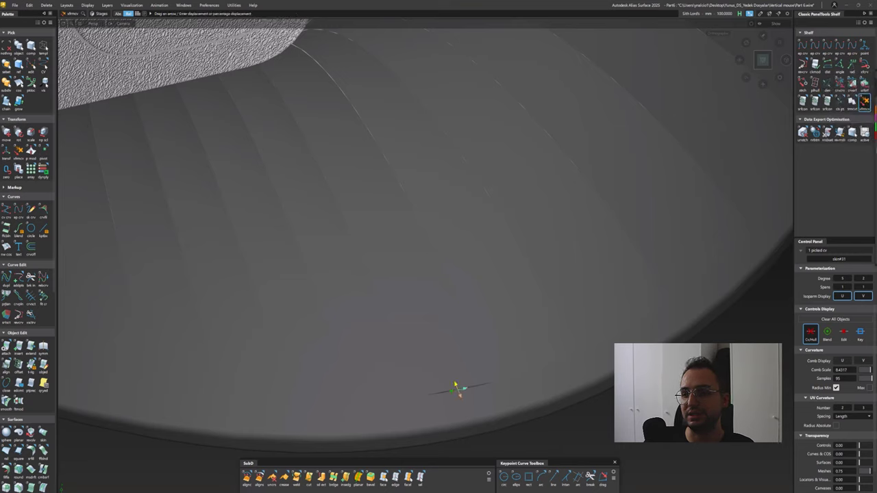
key(ctrl+shift)
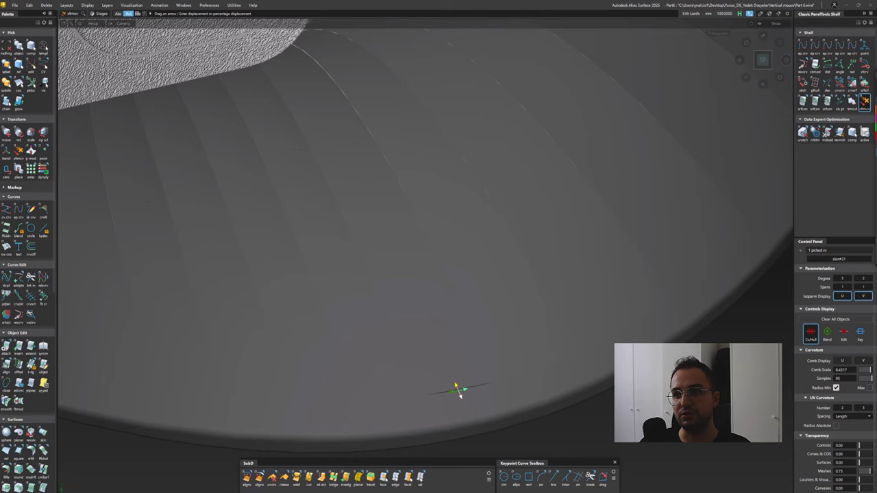
key(alt+a)
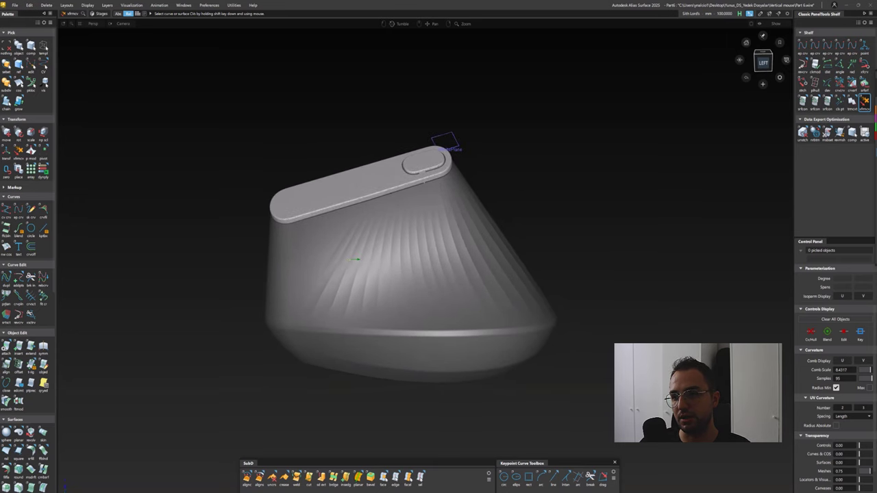
Fillet the first ridge between neighbouring rib surfaces with chordal length 1, G2 Curvature section and Edge align flow at start and end
scroll(377, 250, up, 3)
click(30, 450)
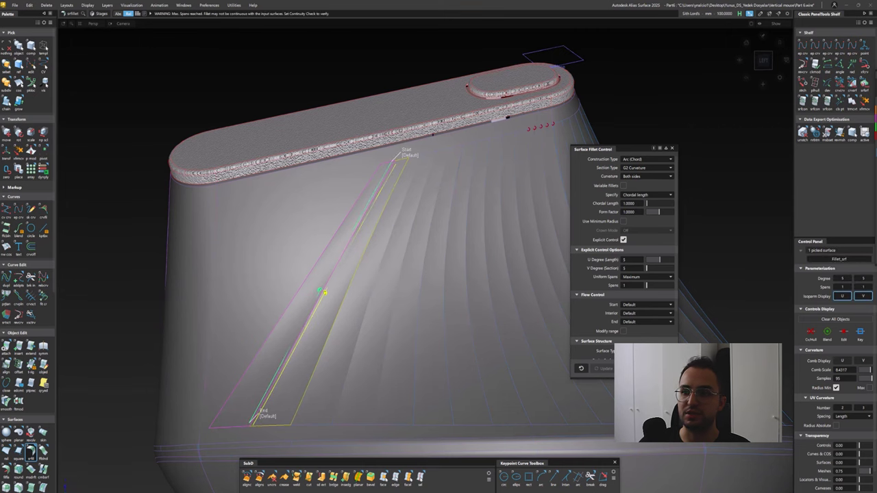
click(647, 296)
click(645, 337)
scroll(377, 247, down, 3)
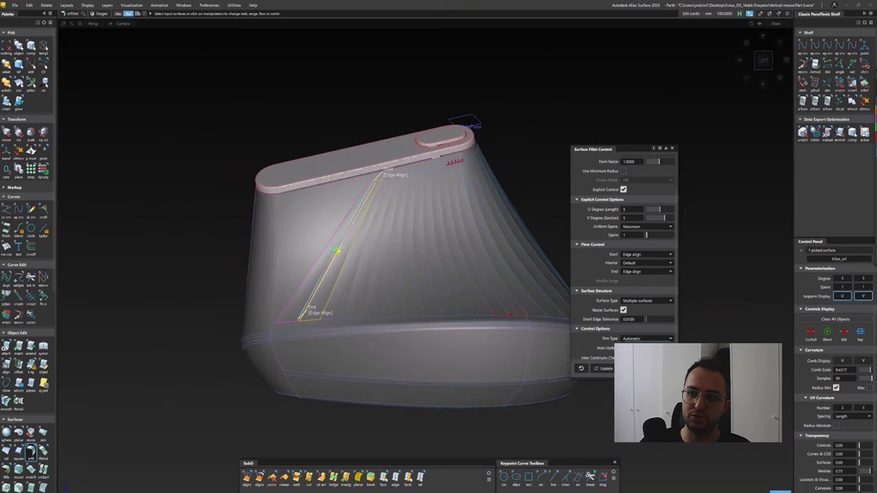
scroll(624, 260, down, 1)
scroll(377, 247, up, 5)
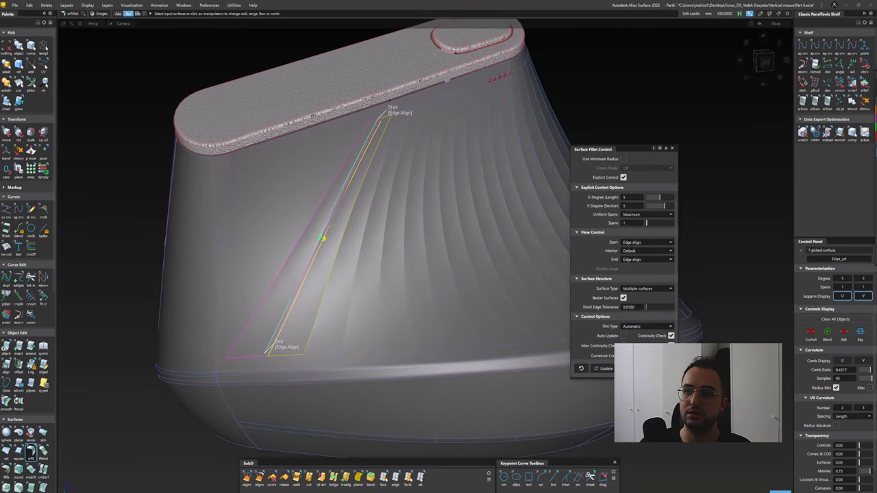
Fillet the remaining rib ridges around the shell with G1 Tangent section, chordal length 1 and Edge align flow
click(763, 61)
click(13, 5)
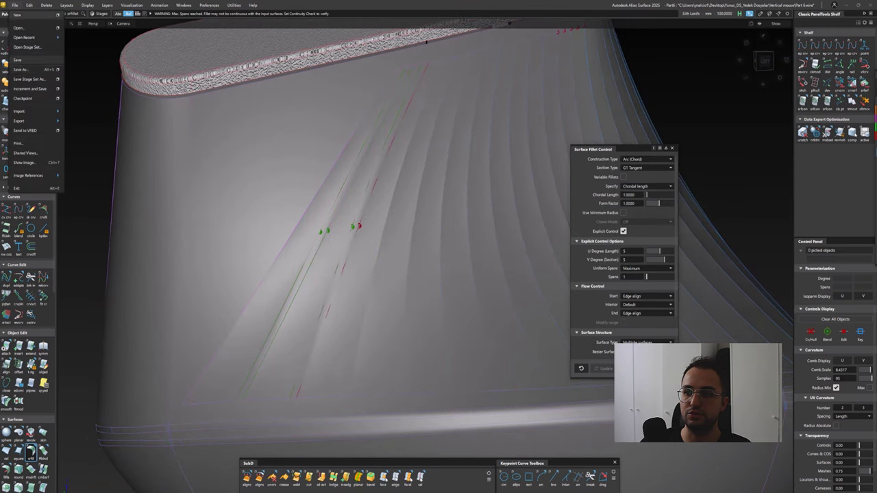
click(426, 41)
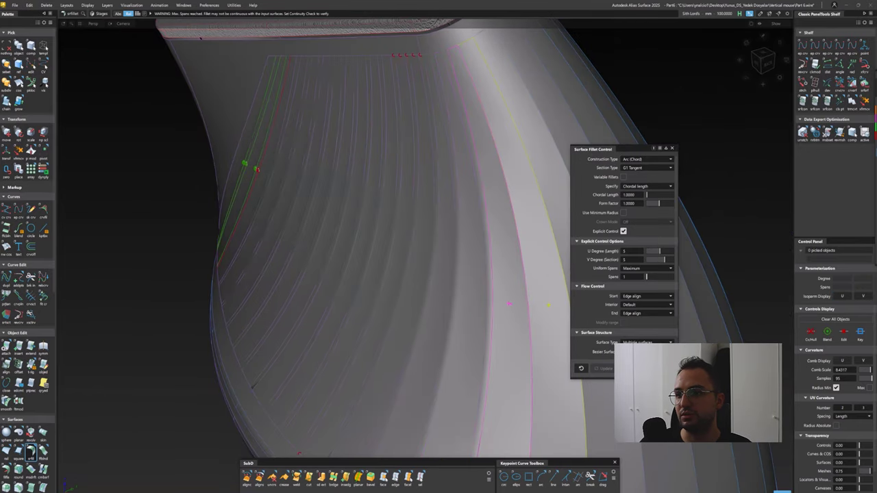
alt+shift+drag(402, 288, 426, 335)
scroll(326, 289, down, 5)
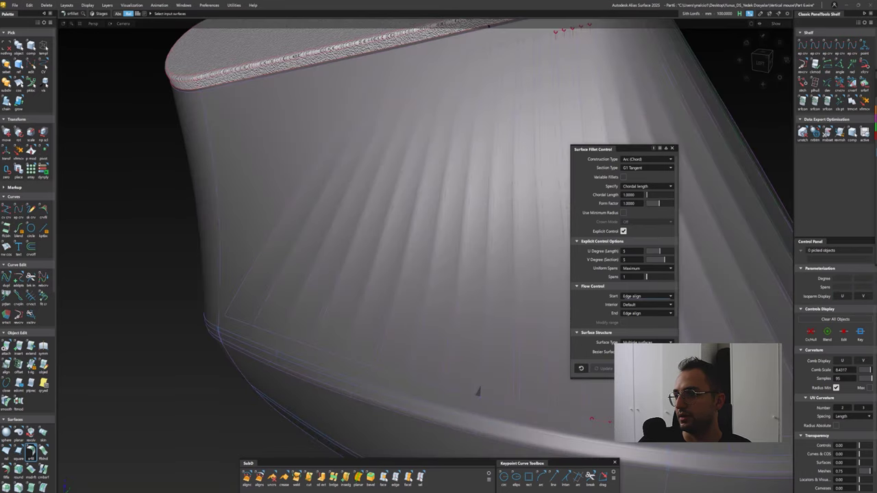
alt+shift+drag(478, 391, 424, 356)
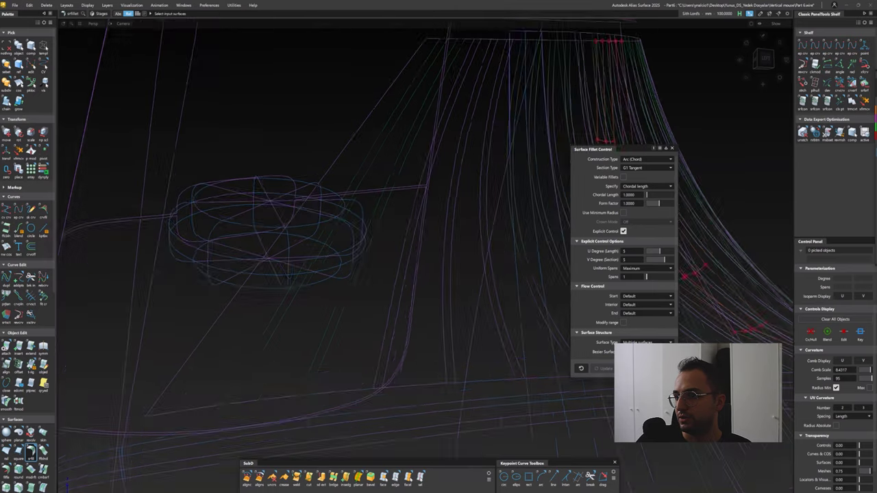
Create a tubular offset with radius 0.5 along the edge between the shell and the first rib
click(30, 460)
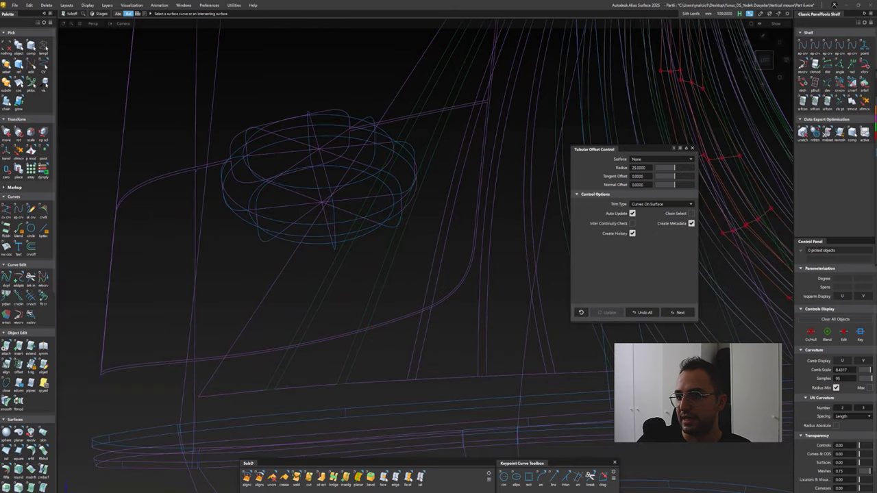
text(0.5)
key(Return)
alt+shift+drag(307, 186, 301, 257)
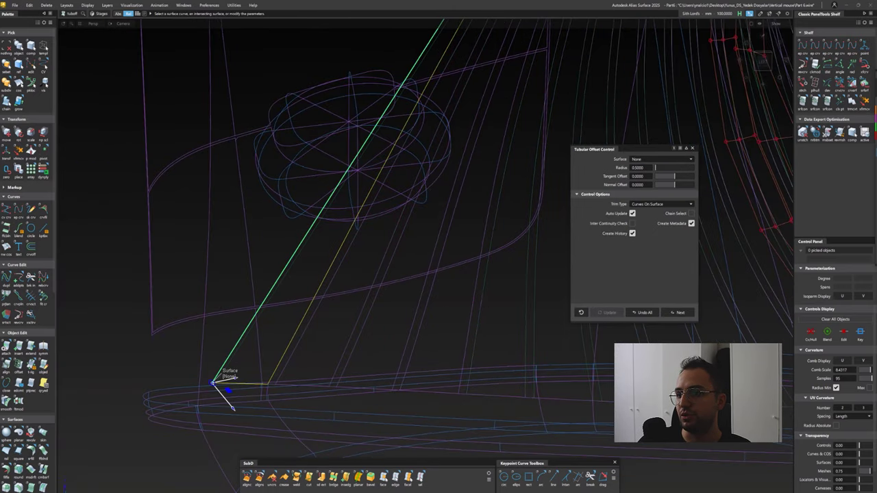
click(288, 268)
click(315, 280)
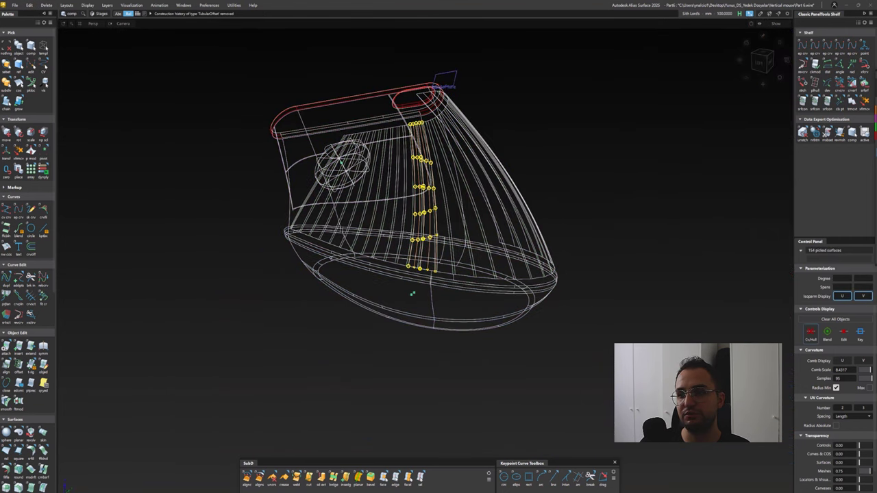
Extend the offset curve on the shell surface at its lower and upper ends beside the first rib
scroll(313, 172, up, 5)
click(319, 169)
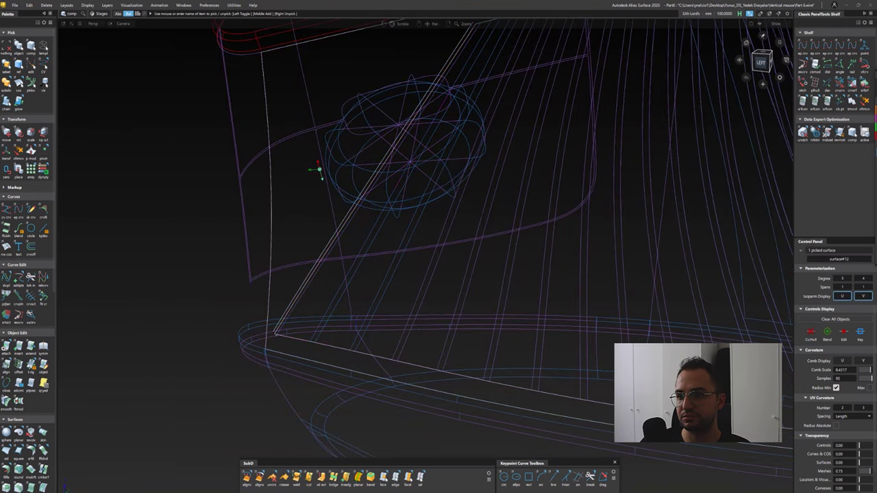
scroll(274, 303, up, 5)
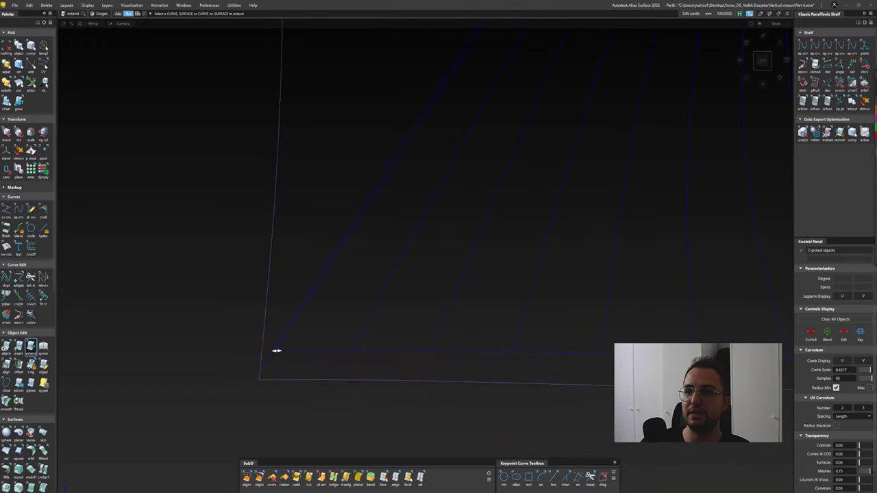
scroll(272, 306, down, 2)
ctrl+shift+drag(323, 288, 343, 329)
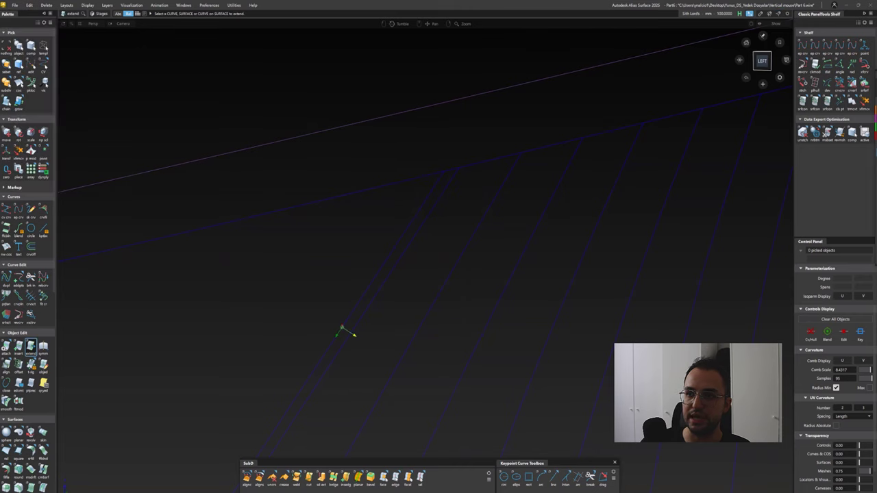
scroll(342, 328, up, 3)
scroll(348, 161, down, 3)
mouse_move(349, 161)
alt+shift+mouse_down()
mouse_move(360, 179)
mouse_move(362, 236)
mouse_move(368, 196)
alt+shift+mouse_up()
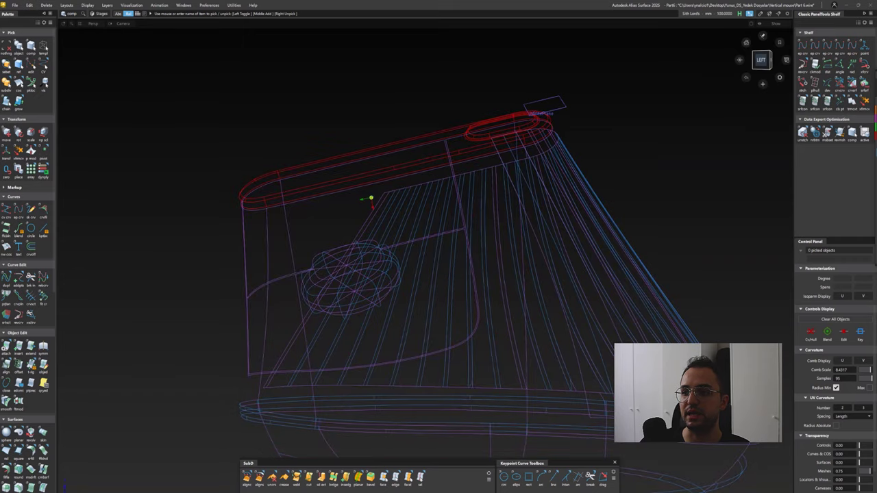
Bridge the offset strip between the shell and the first rib with a Freeform Blend using G1 Tangent continuity on both sides
scroll(368, 196, up, 3)
click(356, 280)
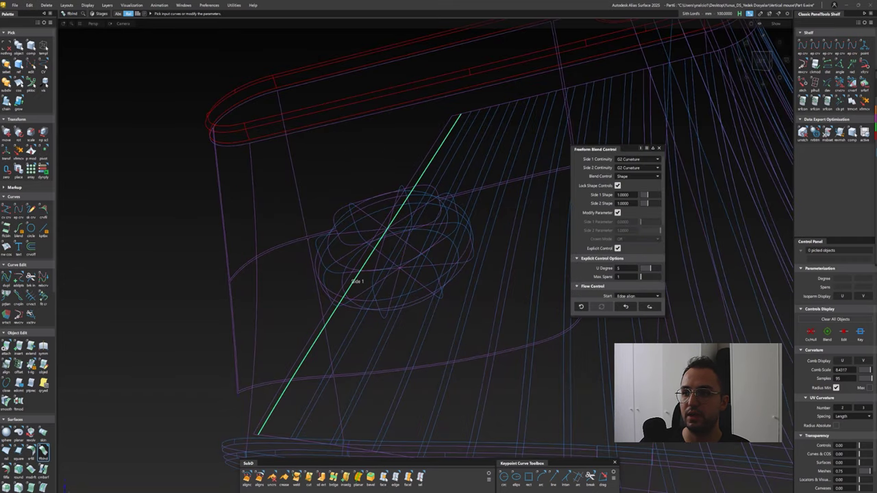
mouse_move(355, 280)
alt+shift+mouse_down()
mouse_move(461, 200)
mouse_move(479, 137)
mouse_move(352, 280)
alt+shift+mouse_up()
scroll(617, 260, down, 5)
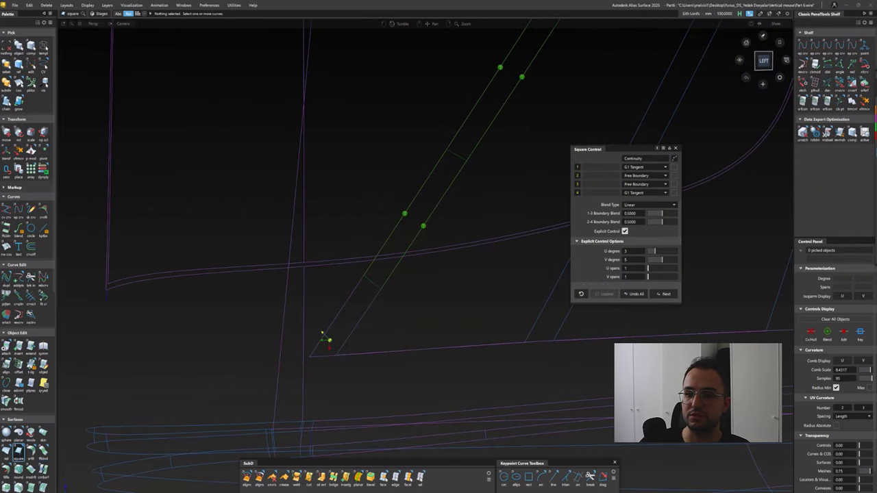
alt+shift+drag(326, 339, 333, 336)
click(43, 451)
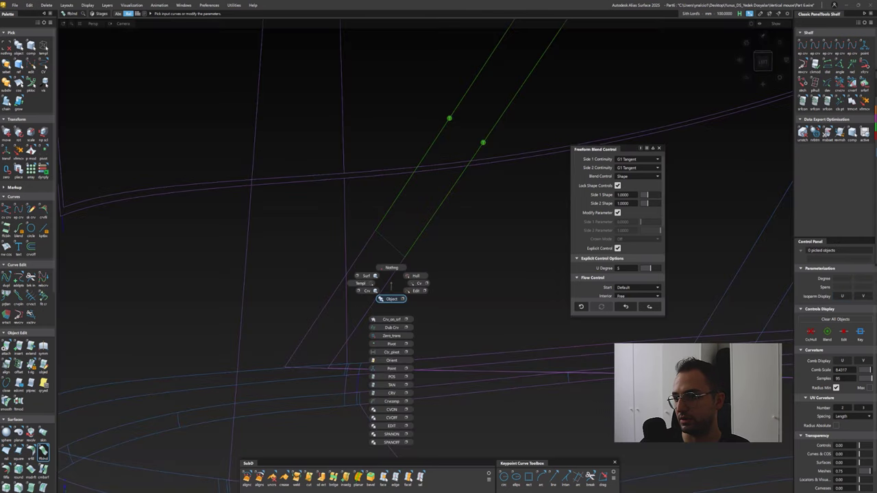
Detach the boundary curves at the corners of the open area below the blend and delete the surplus segments
click(485, 141)
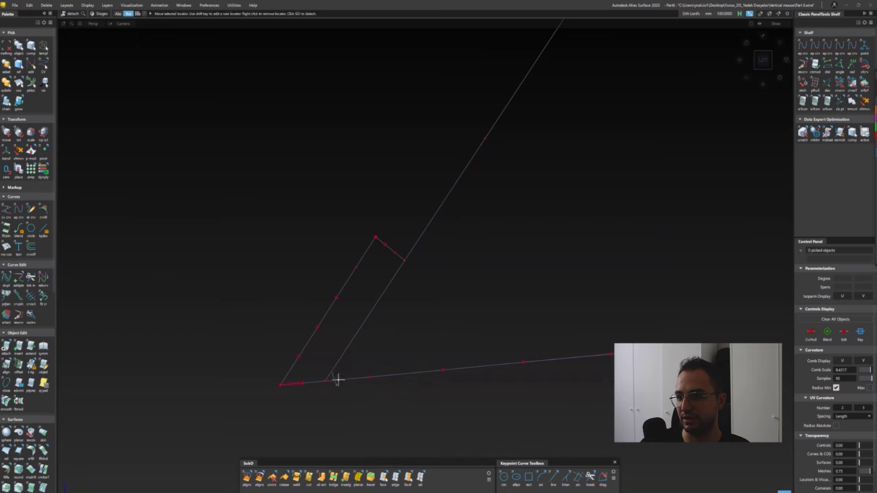
click(347, 378)
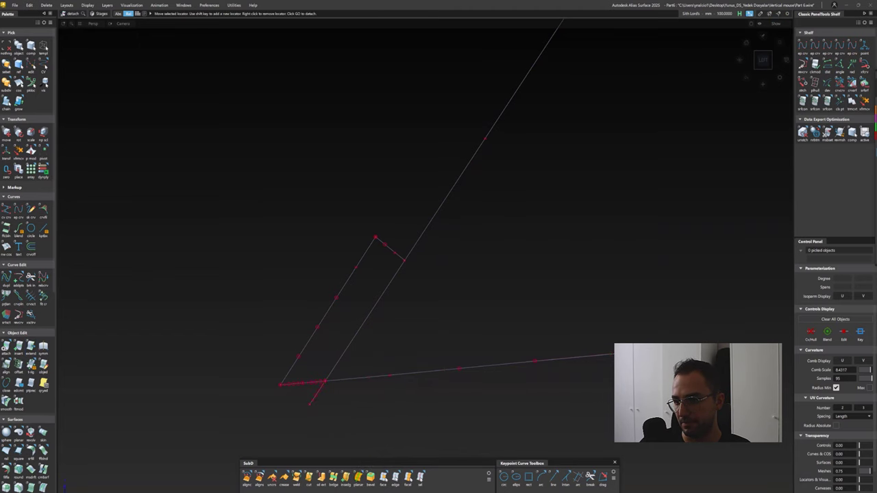
click(322, 387)
key(Delete)
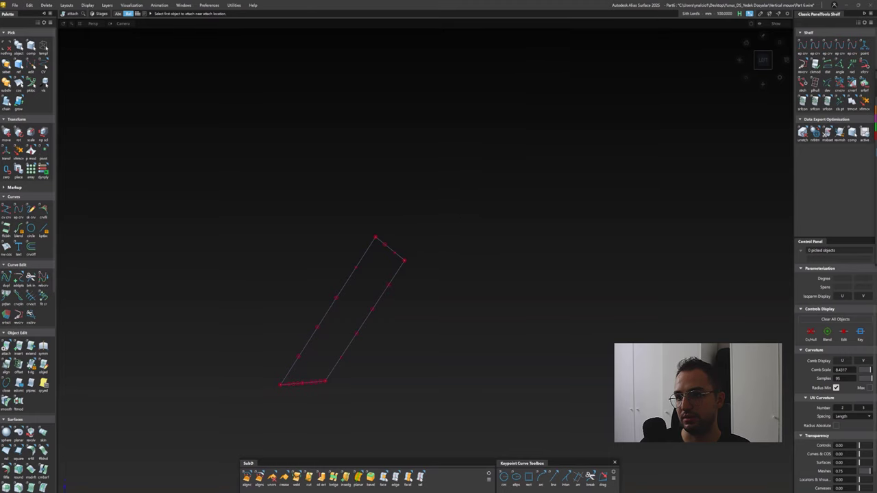
Fit a single curve to the open area's lower boundary and fill the four boundary curves with a Square surface
click(301, 383)
click(43, 296)
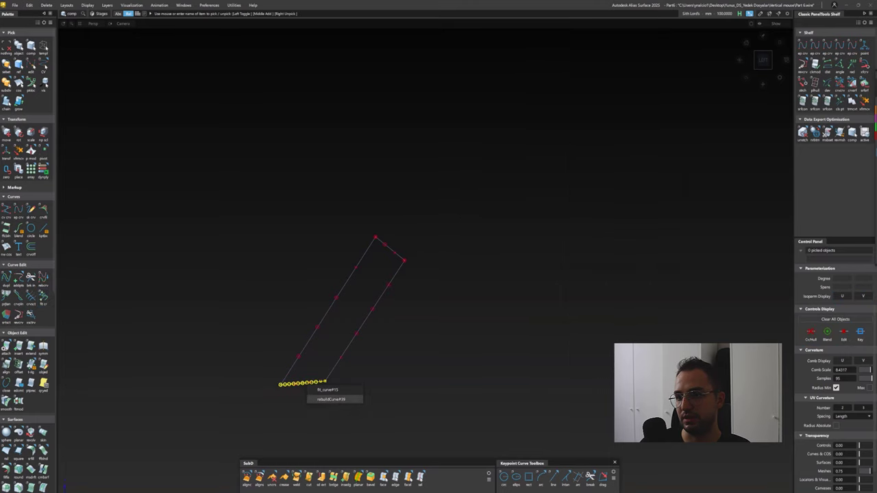
click(19, 450)
click(301, 382)
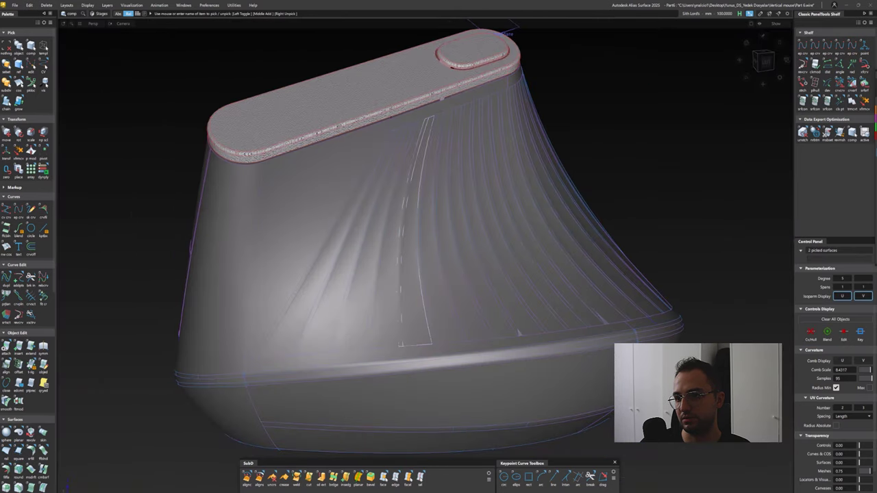
Try to align the tapered lower end of the rib fillet to its neighbour beside the triangular gap with G2 continuity
alt+shift+right_drag(479, 322, 519, 331)
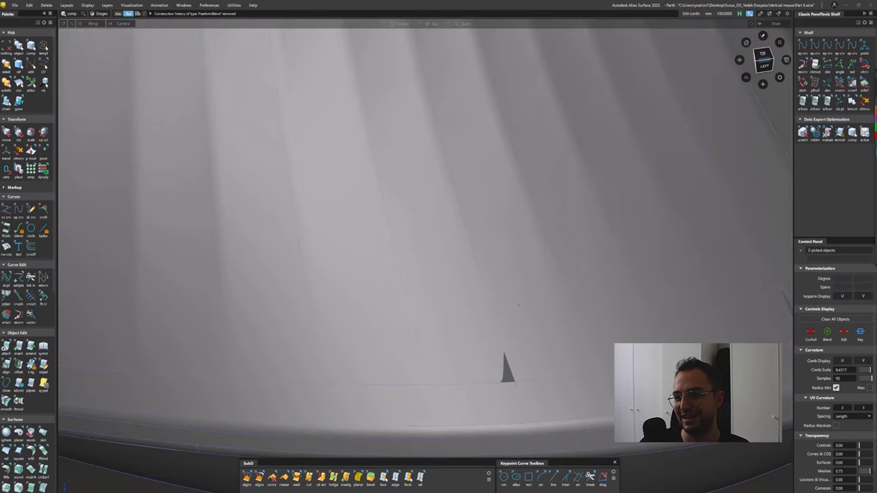
alt+shift+right_drag(504, 363, 507, 367)
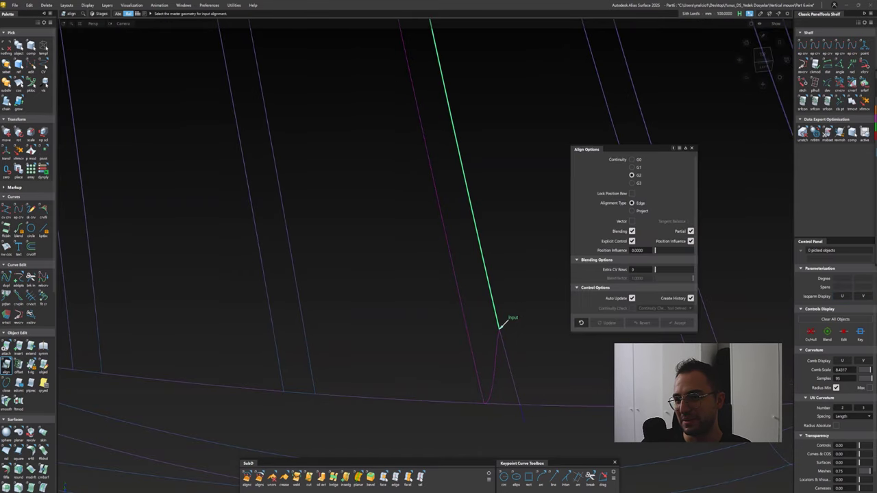
click(502, 321)
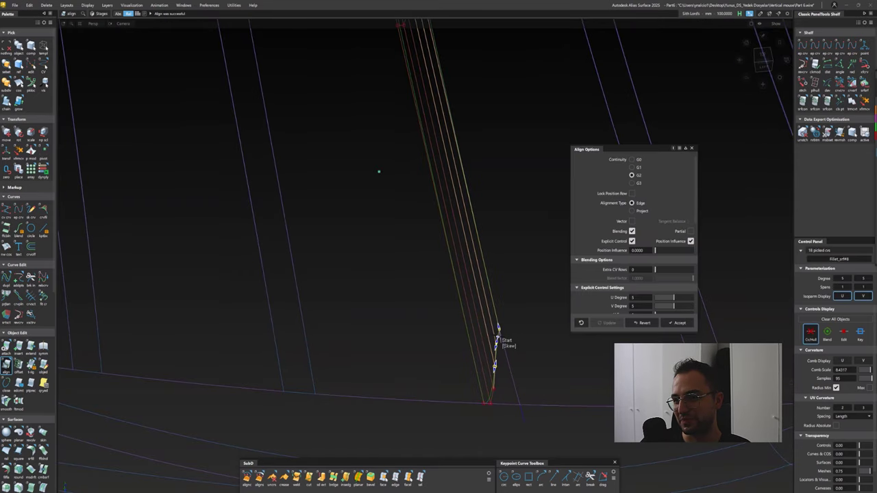
Project a cutting line across the rib fillet above the triangular gap and trim off its tapered lower end
alt+shift+drag(497, 329, 495, 356)
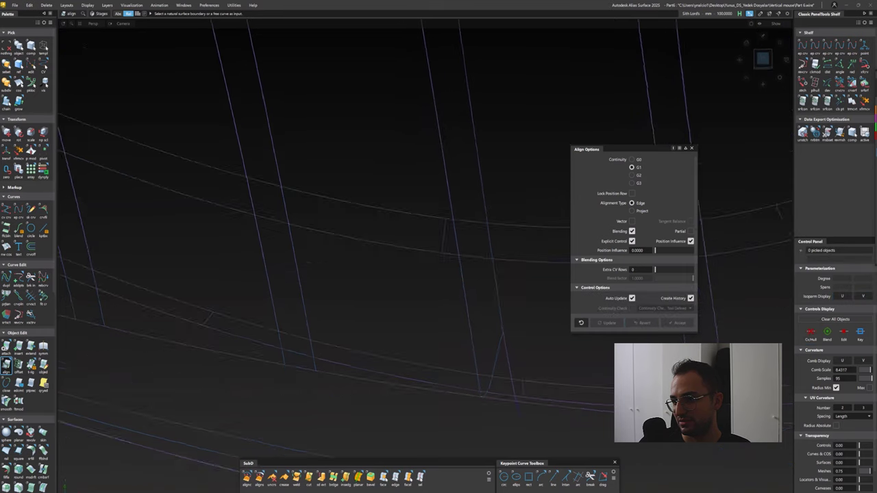
key(shift+p)
key(Return)
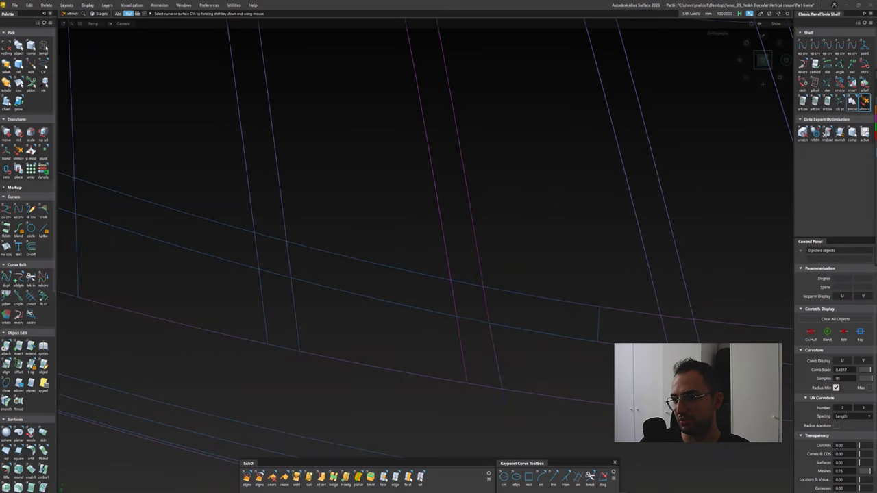
Try to fill the opening at the fillet's lower end with a Square surface using free boundaries
key(s)
click(457, 318)
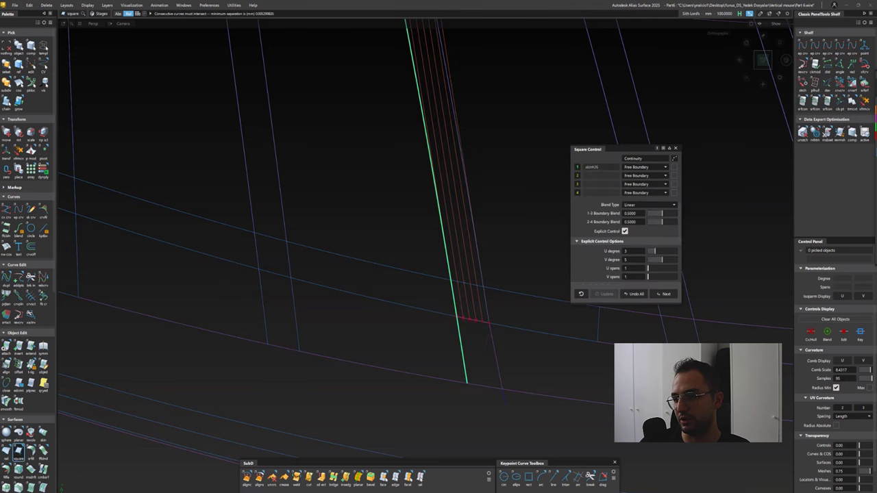
key(ctrl+z)
scroll(458, 343, down, 5)
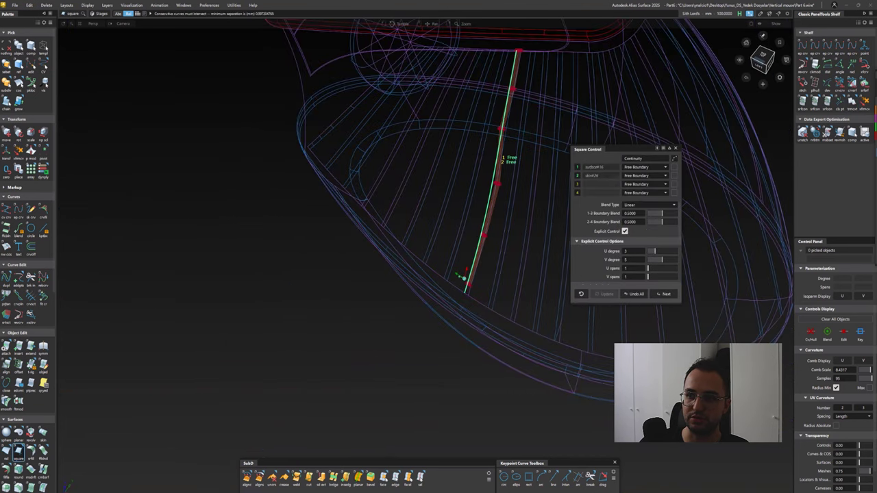
Bridge the opening below the cut fillet with a G1 Tangent Freeform Blend and align it to the fillet with G1 continuity
scroll(466, 281, up, 5)
click(485, 288)
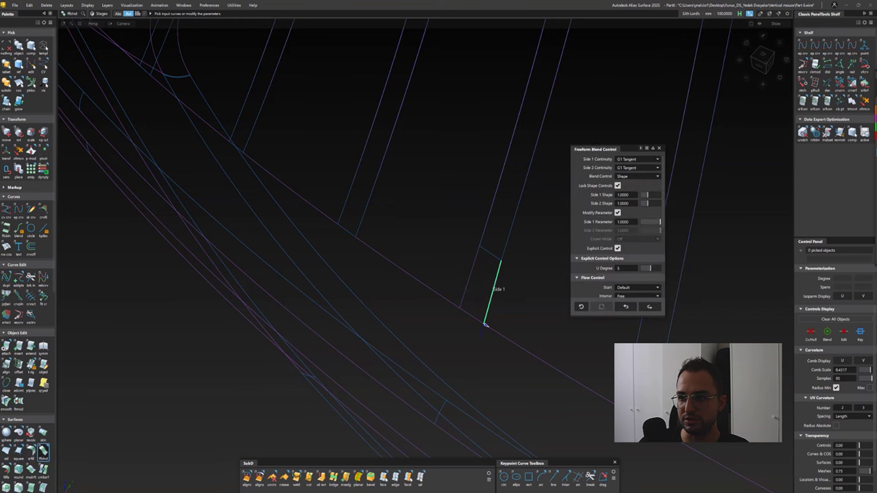
click(472, 277)
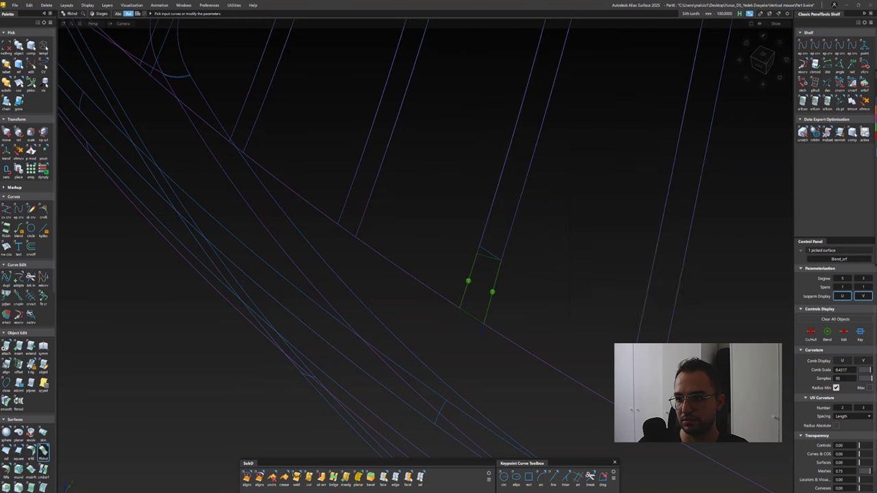
double_click(6, 363)
click(506, 238)
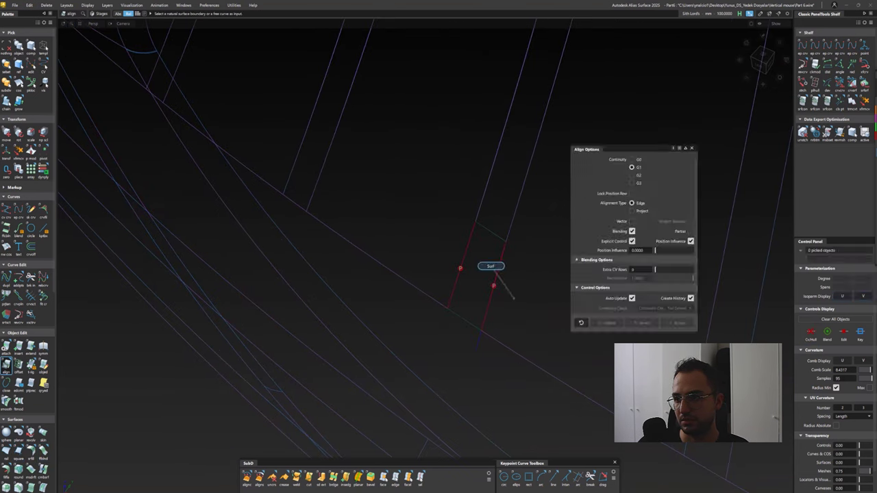
click(681, 192)
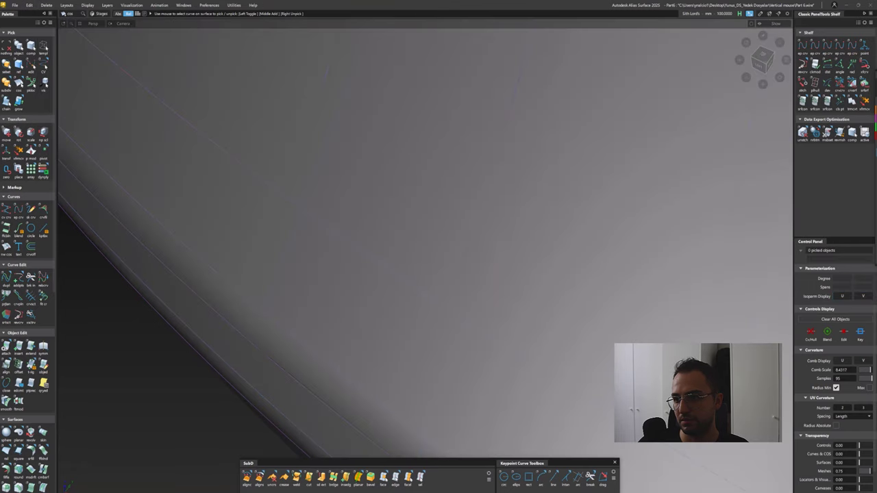
Cut off the next fillet's tapered lower end by projecting an edit-point curve onto it along the view and trimming
alt+shift+drag(521, 205, 546, 274)
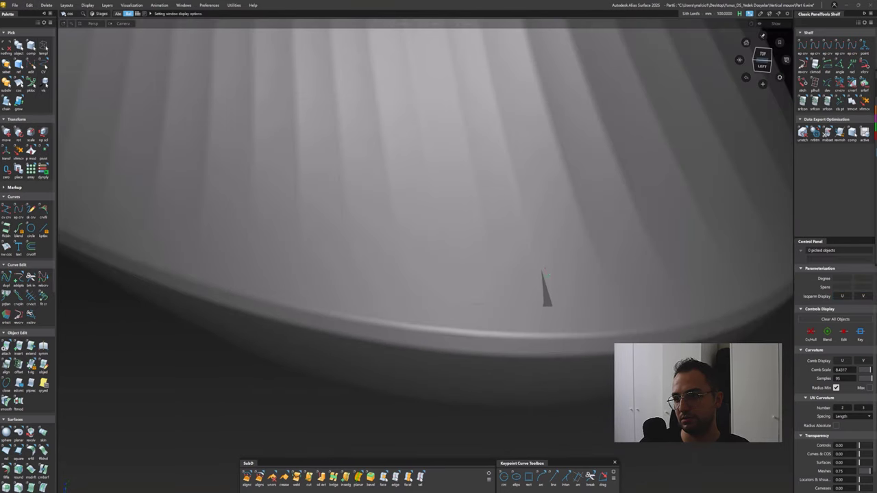
key(F4)
key(F8)
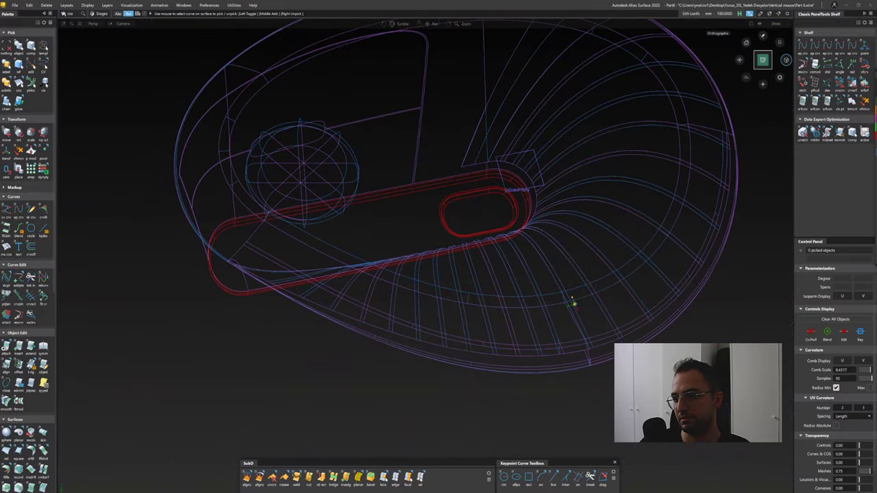
alt+shift+right_drag(573, 303, 590, 337)
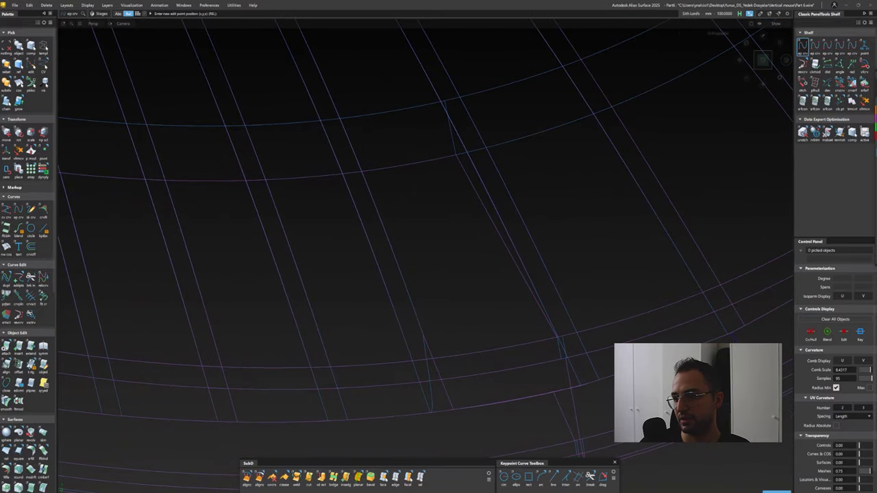
key(p)
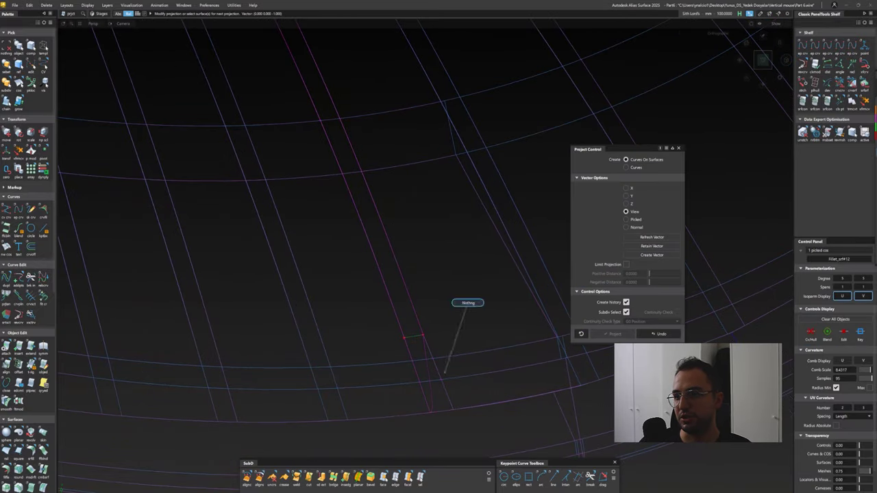
Fill the cut fillet end with a G1 Tangent Freeform Blend, align its upper edge with G1 continuity, and delete its construction history
key(b)
click(440, 375)
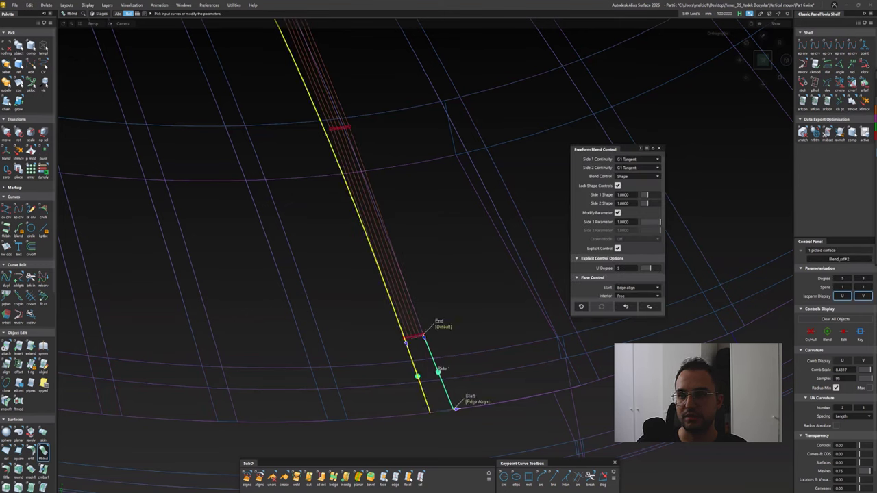
key(a)
click(425, 333)
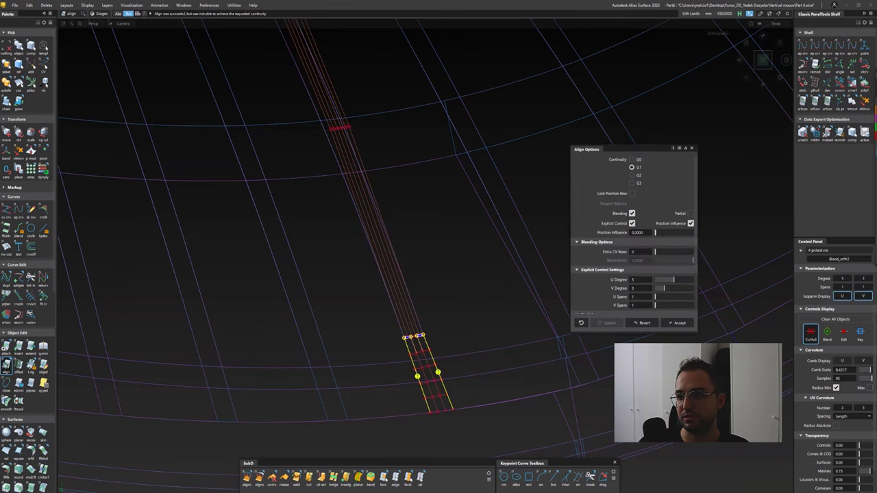
key(Escape)
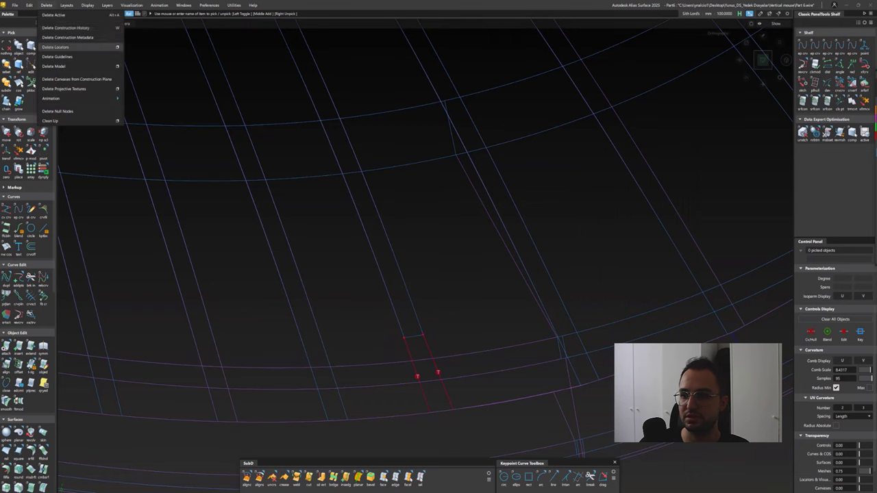
key(ctrl+shift+d)
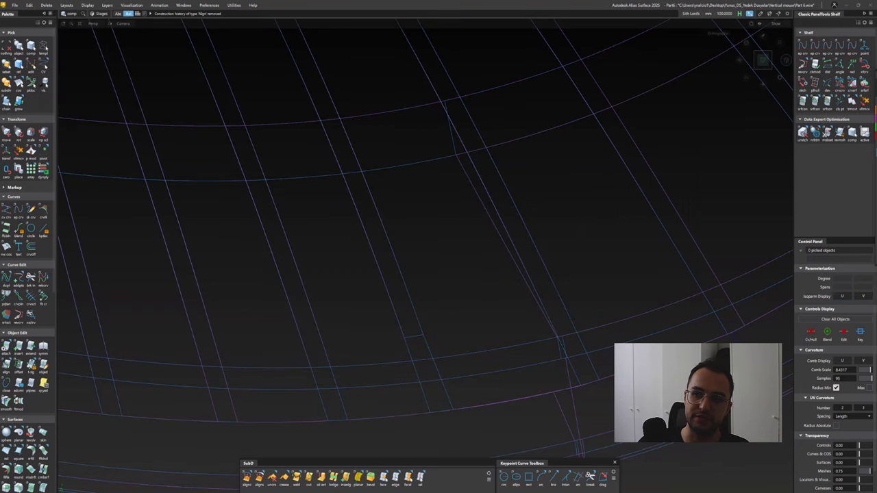
Align the first rib surface at its lower edge with G1 continuity and trim the surface at the base
mouse_move(420, 235)
alt+shift+mouse_down()
mouse_move(445, 229)
mouse_move(411, 233)
mouse_move(367, 218)
mouse_move(299, 298)
mouse_move(315, 260)
alt+shift+mouse_up()
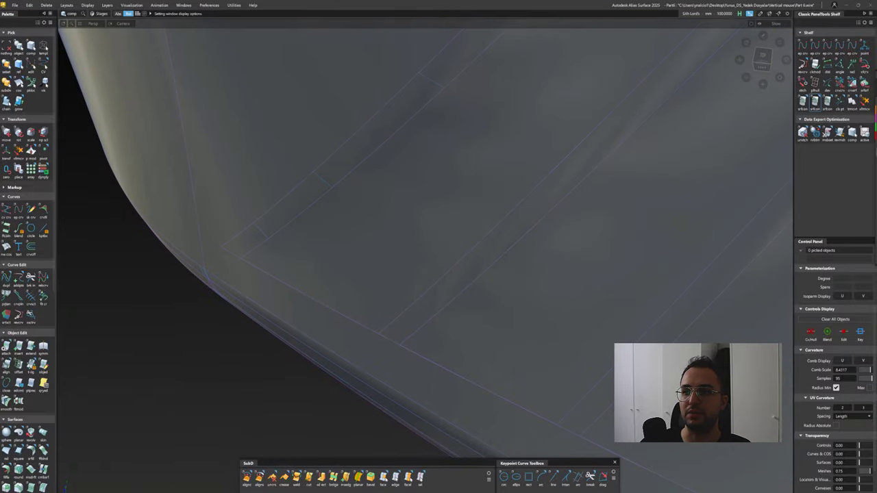
click(6, 365)
alt+shift+drag(6, 365, 438, 219)
click(224, 280)
click(498, 122)
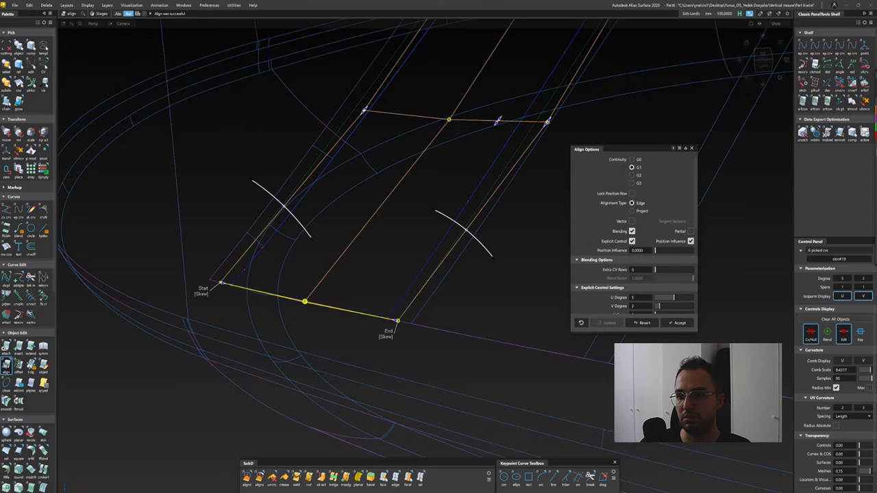
key(t)
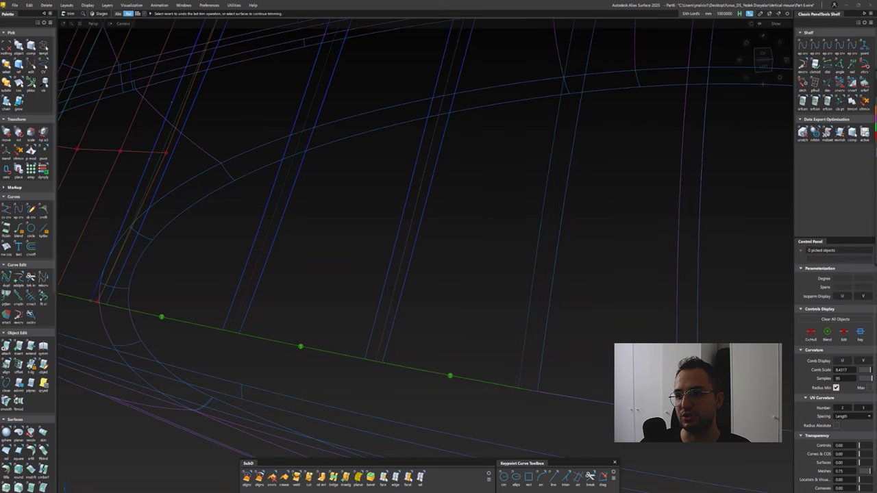
Align the lower ends of the first rib fillets to the base edge with G1 continuity and delete the locators
alt+shift+drag(425, 239, 356, 219)
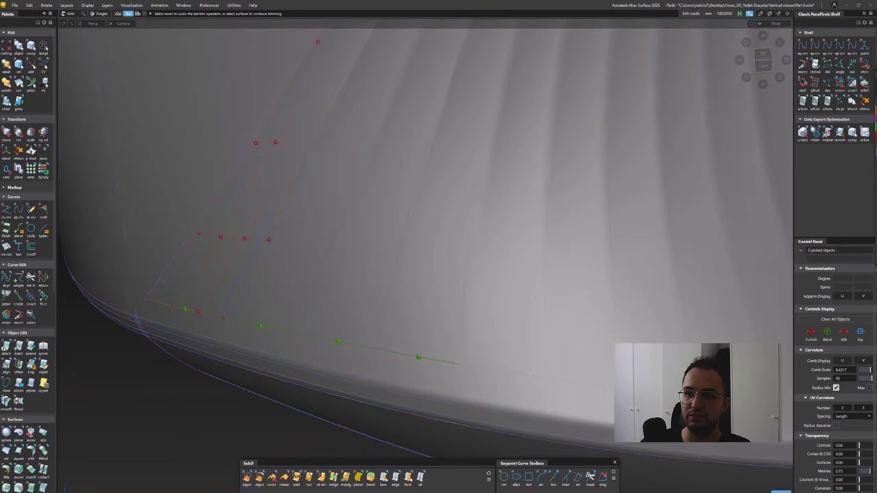
scroll(425, 240, down, 4)
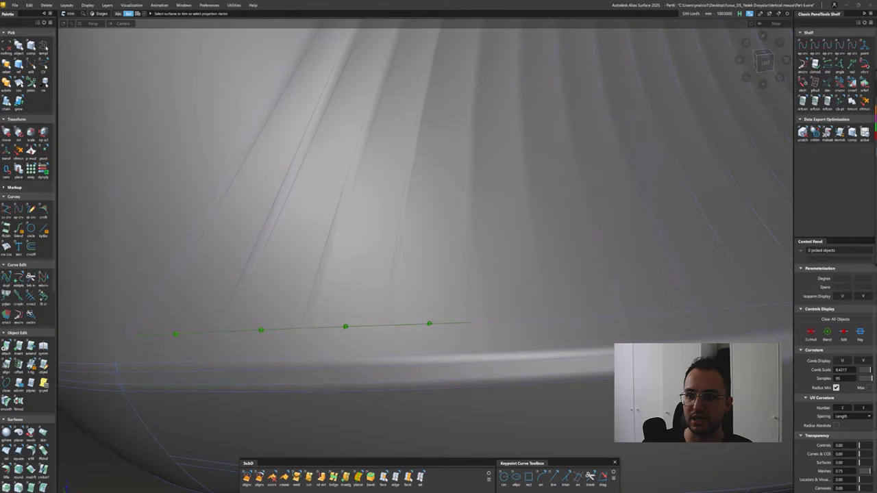
scroll(425, 253, up, 5)
scroll(425, 253, down, 5)
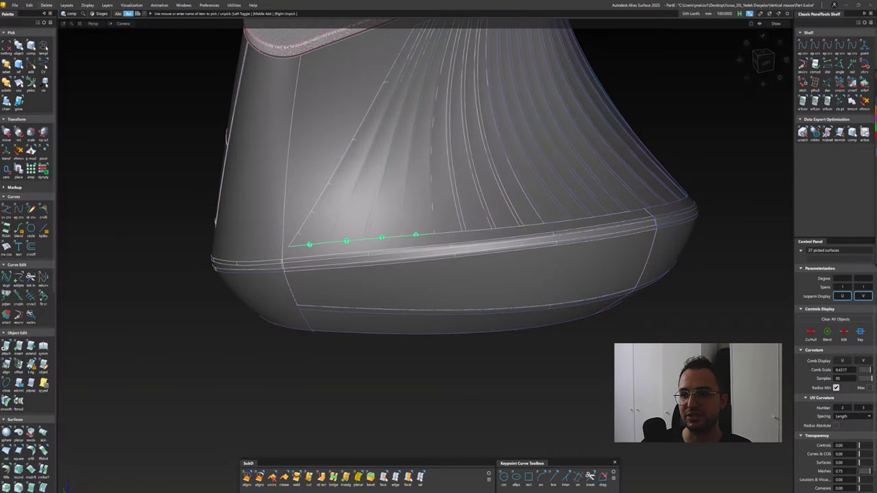
double_click(6, 363)
scroll(424, 240, up, 5)
click(303, 372)
scroll(322, 329, down, 1)
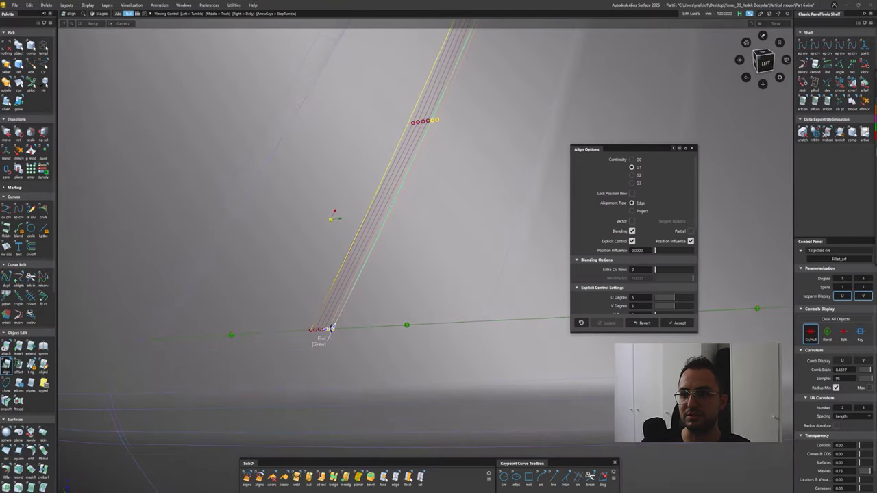
drag(322, 329, 486, 319)
alt+shift+middle_drag(486, 320, 270, 370)
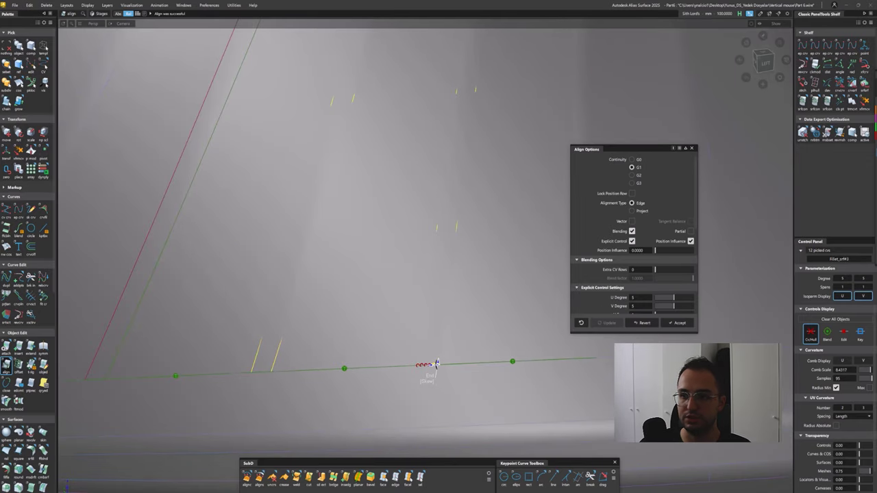
click(46, 4)
click(69, 41)
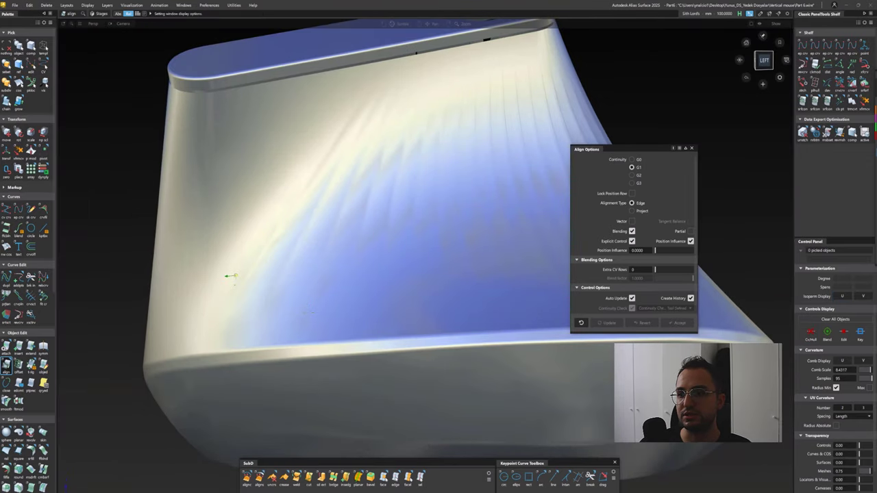
Align the blend pieces between the shell and the first rib to the adjoining edges with G1 continuity and Partial enabled
mouse_move(231, 276)
alt+shift+mouse_down()
mouse_move(295, 240)
mouse_move(219, 370)
mouse_move(294, 293)
mouse_move(353, 289)
alt+shift+mouse_up()
click(280, 308)
click(223, 370)
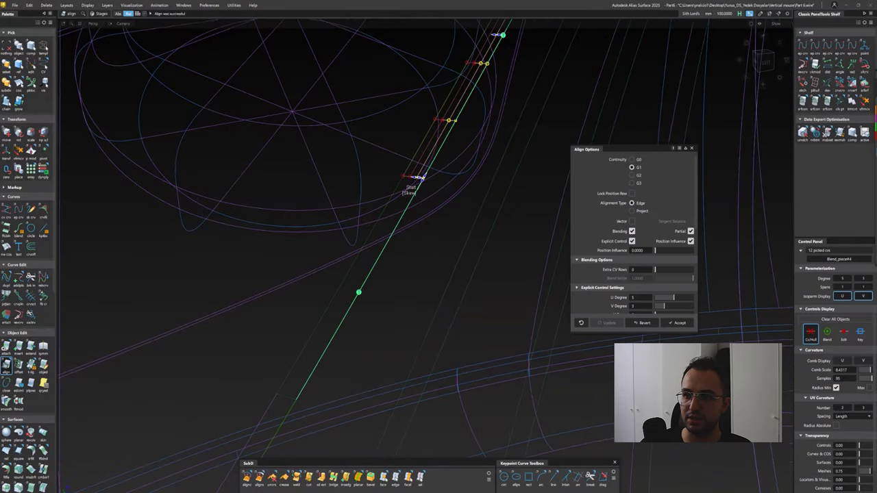
mouse_move(419, 177)
alt+shift+mouse_down()
mouse_move(391, 226)
mouse_move(480, 43)
alt+shift+mouse_up()
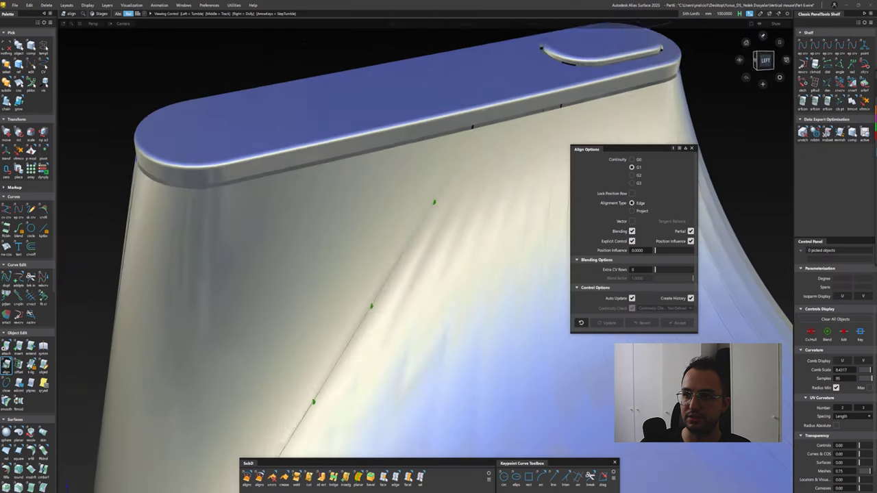
Draw a line across the surfaces below the upper triangular gap on the opposite side, project it along the view, and trim around the gap
mouse_move(438, 247)
alt+shift+mouse_down()
mouse_move(411, 288)
mouse_move(384, 206)
mouse_move(404, 353)
mouse_move(413, 279)
mouse_move(462, 231)
mouse_move(452, 274)
mouse_move(423, 268)
mouse_move(449, 207)
mouse_move(433, 209)
alt+shift+mouse_up()
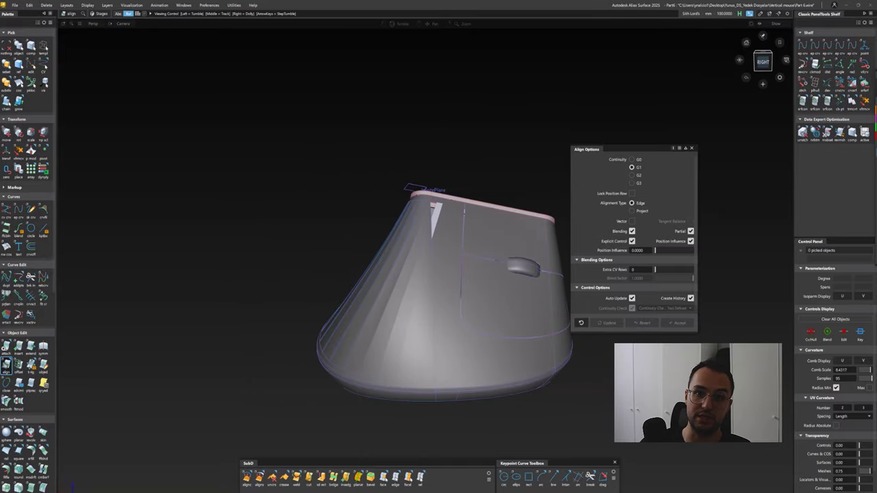
scroll(433, 213, up, 5)
scroll(433, 212, down, 2)
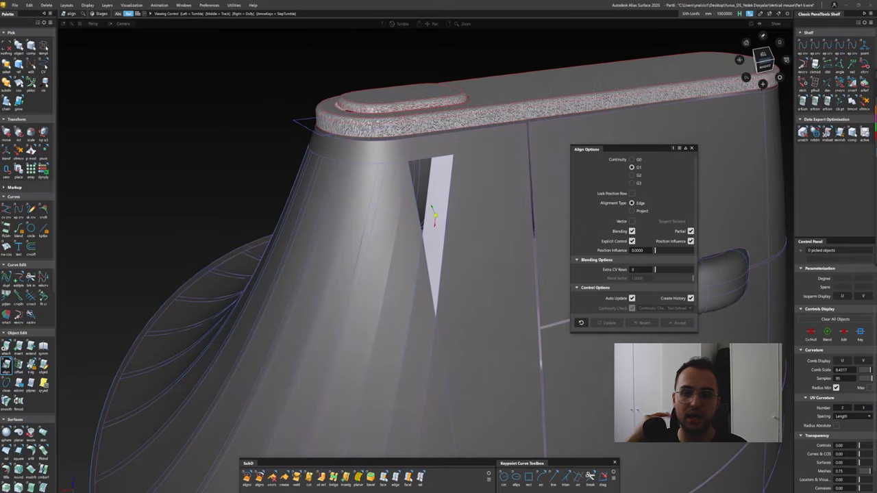
alt+shift+drag(433, 214, 443, 233)
key(Escape)
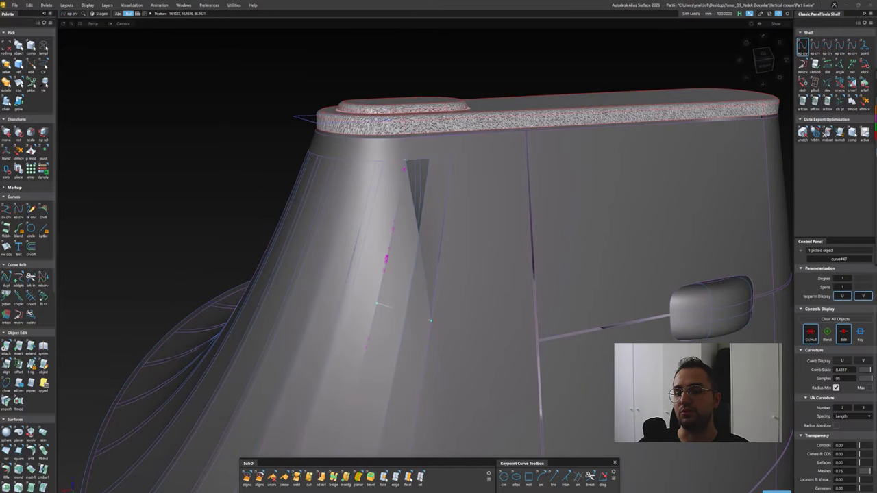
key(F5)
key(p)
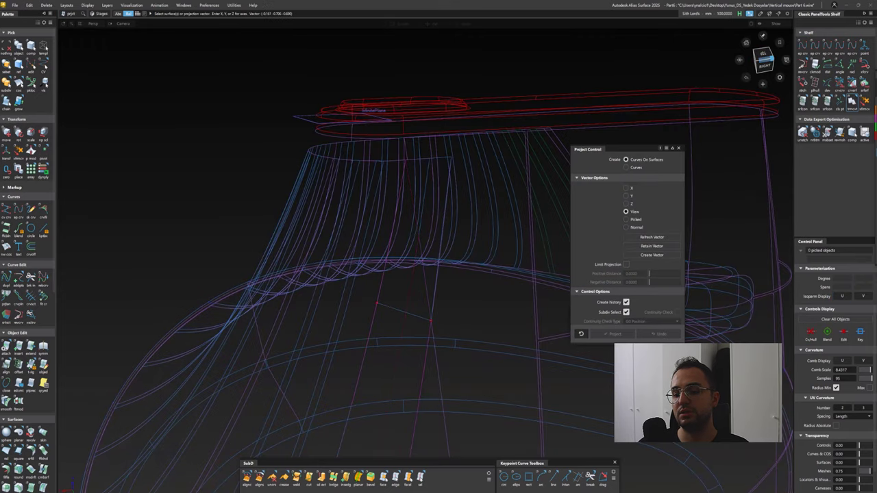
key(t)
key(F5)
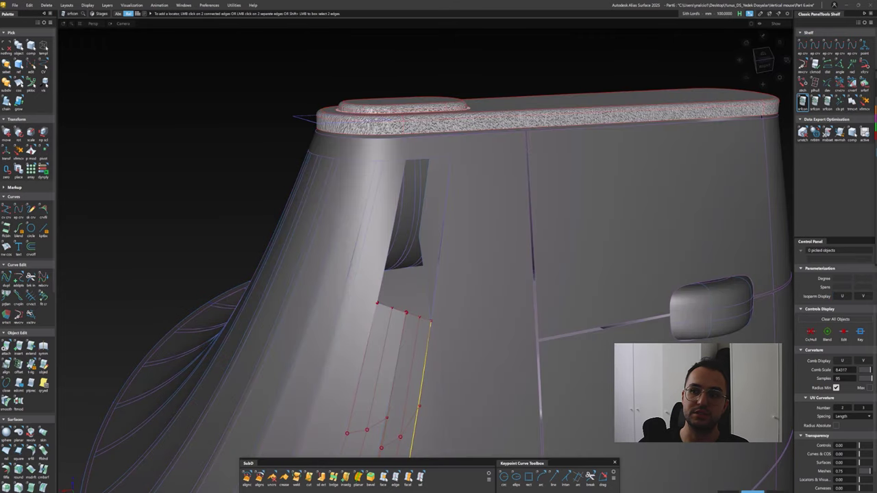
Align the curve spanning the upper gap to the rib seam below it with G1 continuity
alt+shift+drag(479, 206, 416, 146)
click(385, 295)
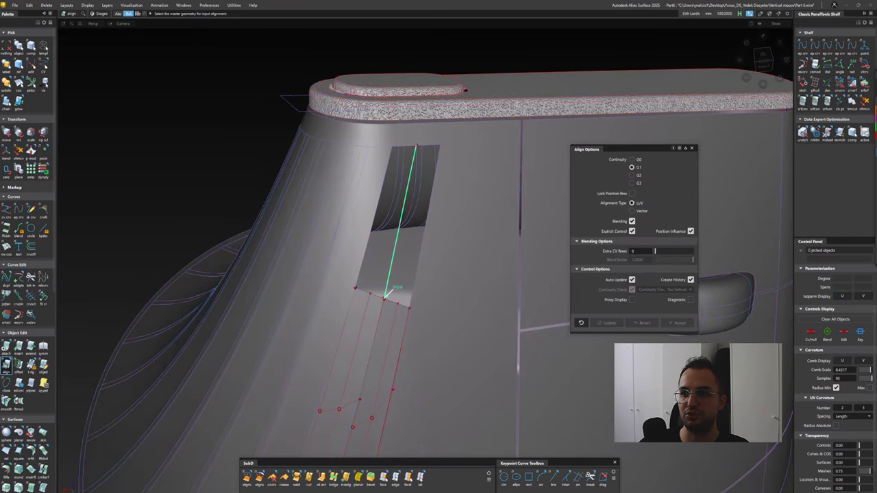
alt+shift+drag(385, 296, 411, 226)
click(405, 219)
Try to fill the outer half of the upper gap with a Square surface from the middle curve and the gap's edges
alt+shift+drag(436, 299, 403, 153)
click(404, 153)
click(406, 156)
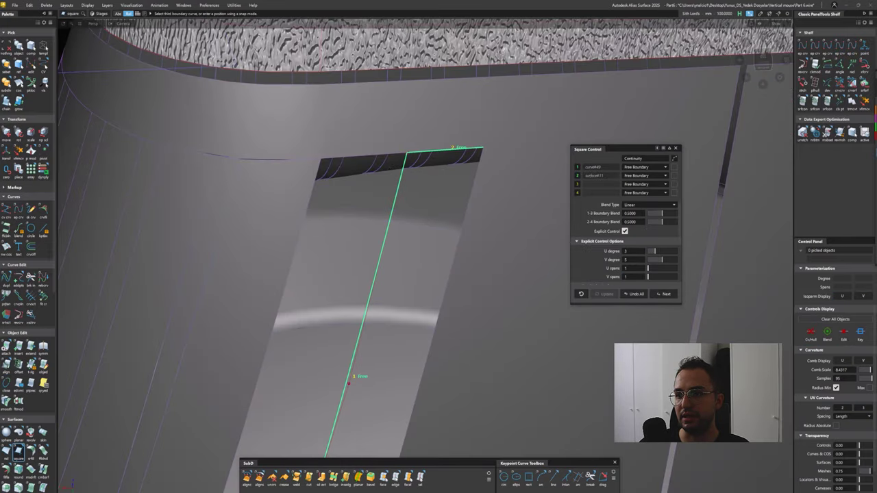
alt+shift+drag(410, 301, 430, 225)
click(430, 225)
alt+shift+drag(405, 197, 487, 38)
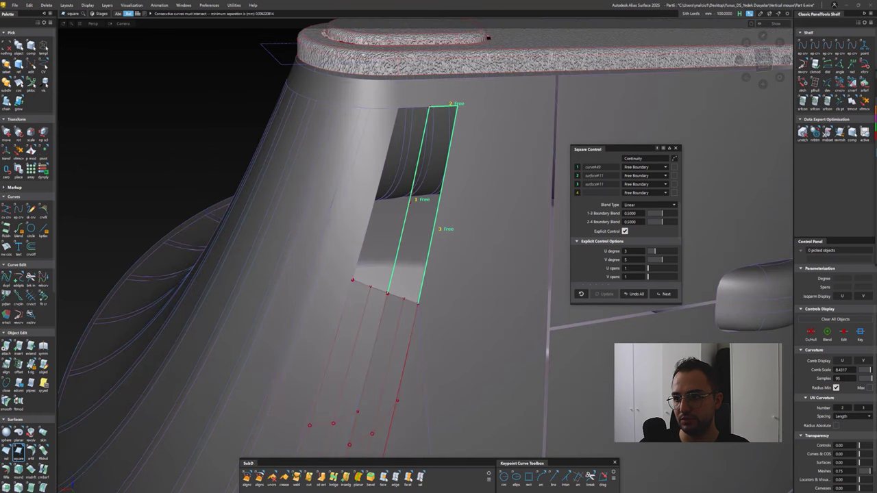
Fill both halves of the upper gap with freeform blends, using G1 Tangent at the ribs and G0 Position at the upper edge
click(43, 452)
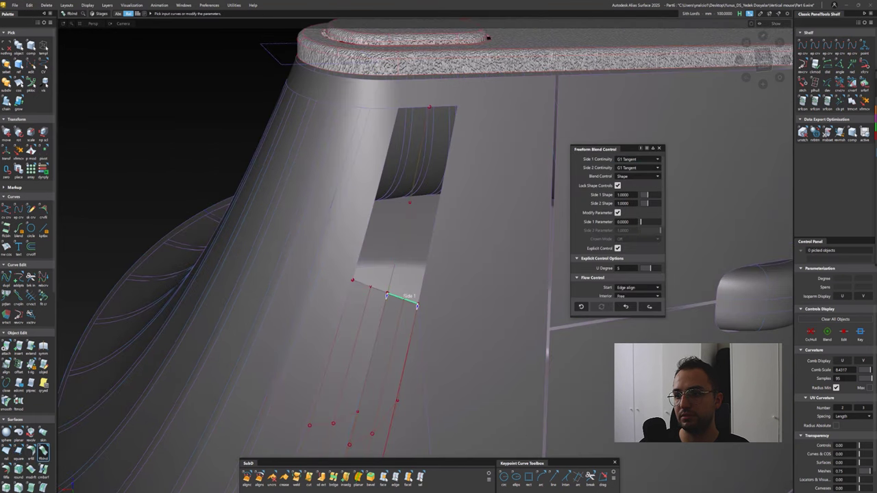
click(442, 106)
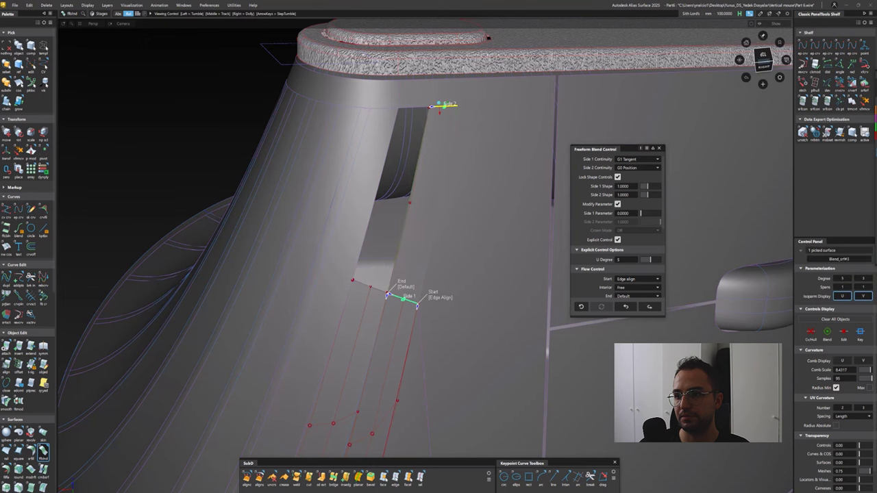
alt+shift+drag(387, 296, 381, 297)
click(420, 107)
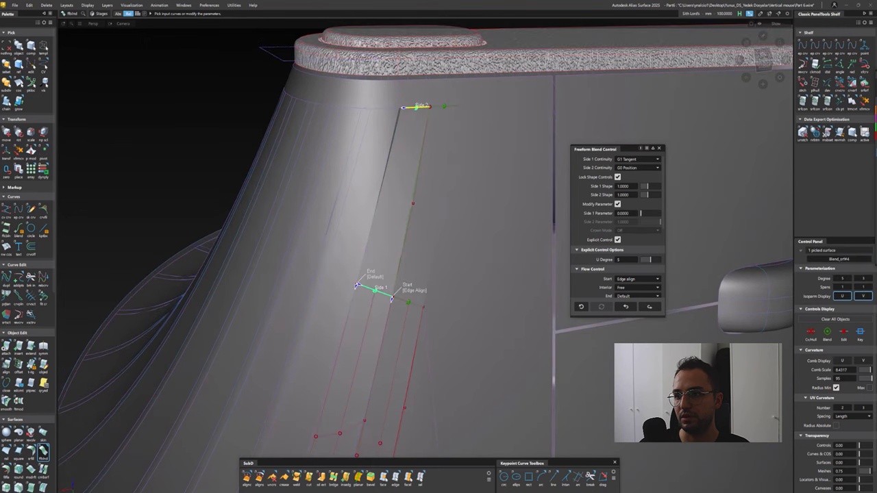
alt+shift+drag(421, 107, 389, 199)
key(Escape)
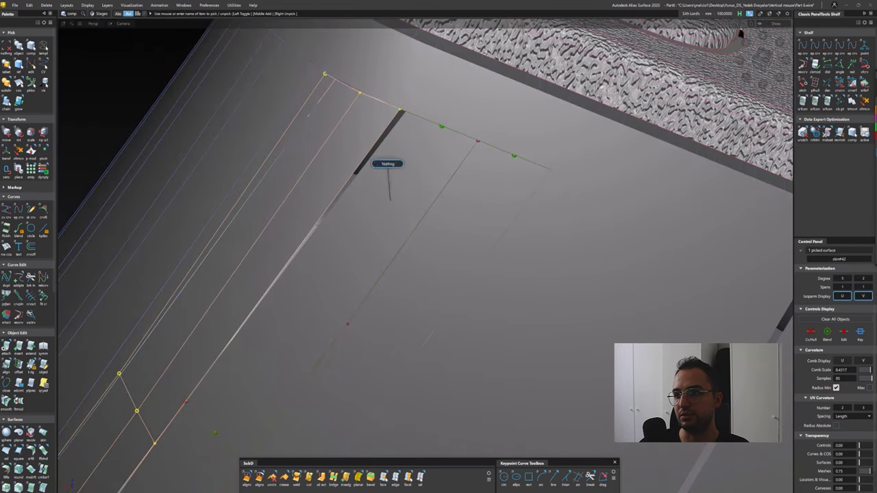
Extend the rib surface beside the new blend patches and align its long edge to the adjoining patch with G0 continuity and Partial enabled
key(e)
click(406, 112)
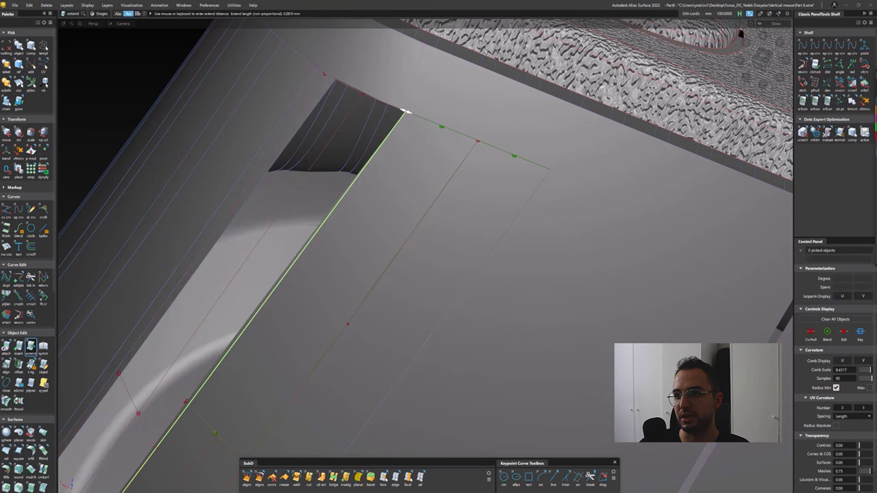
alt+shift+drag(405, 111, 358, 142)
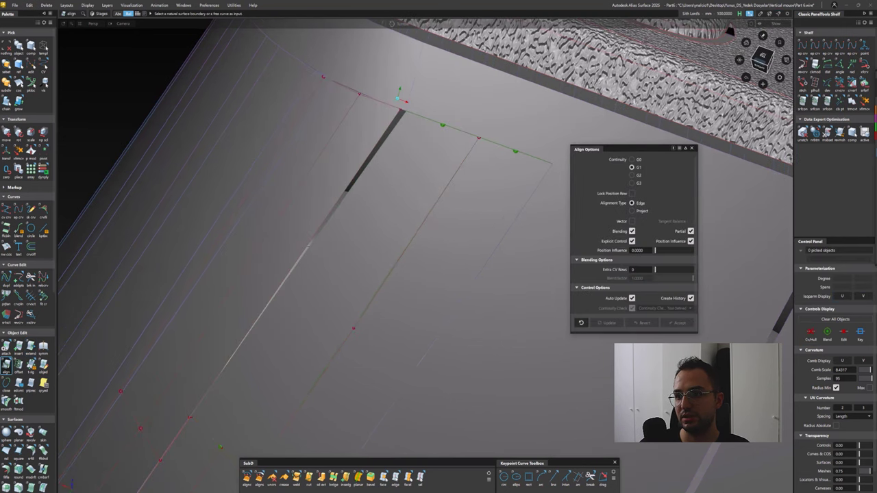
click(318, 120)
double_click(6, 363)
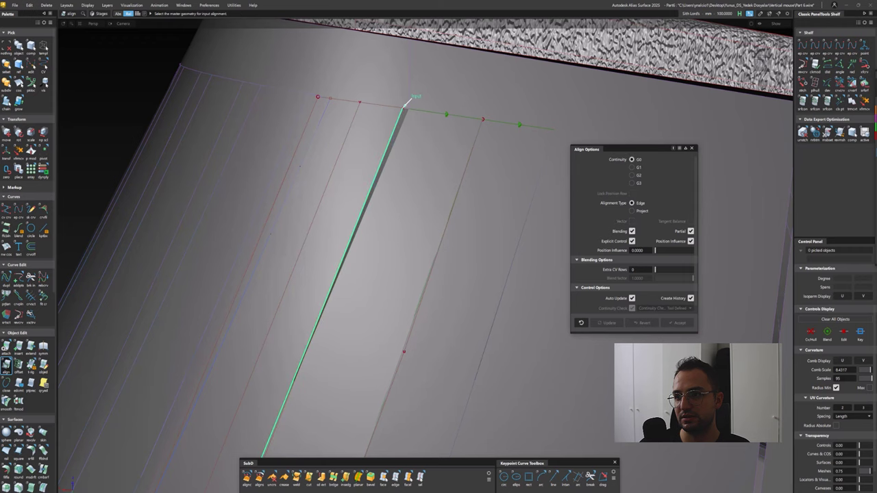
click(406, 103)
alt+shift+drag(406, 104, 427, 75)
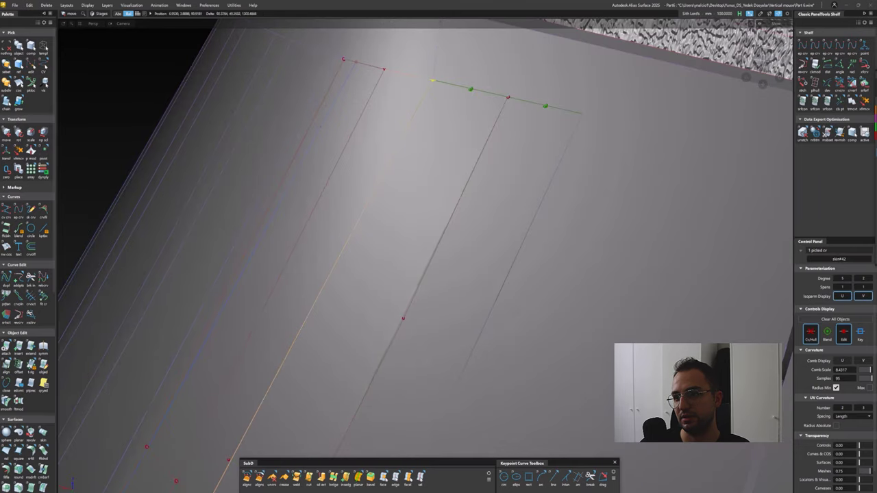
Align the edges of the two blend patches to their neighbouring surfaces, using G0 with Partial and G1 without it
alt+shift+drag(387, 141, 454, 151)
click(436, 104)
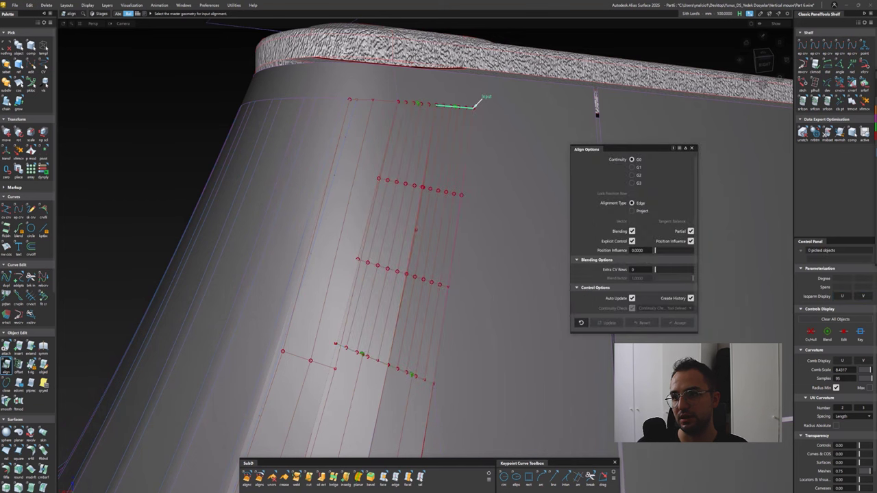
key(Return)
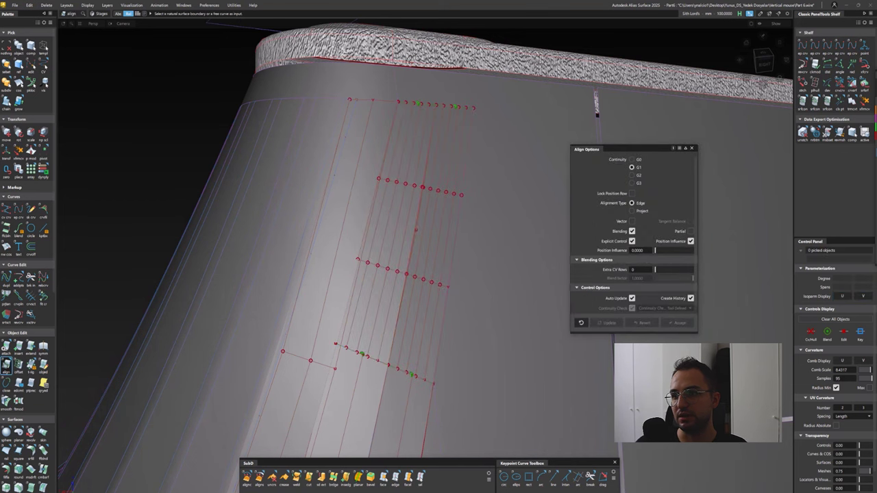
click(472, 105)
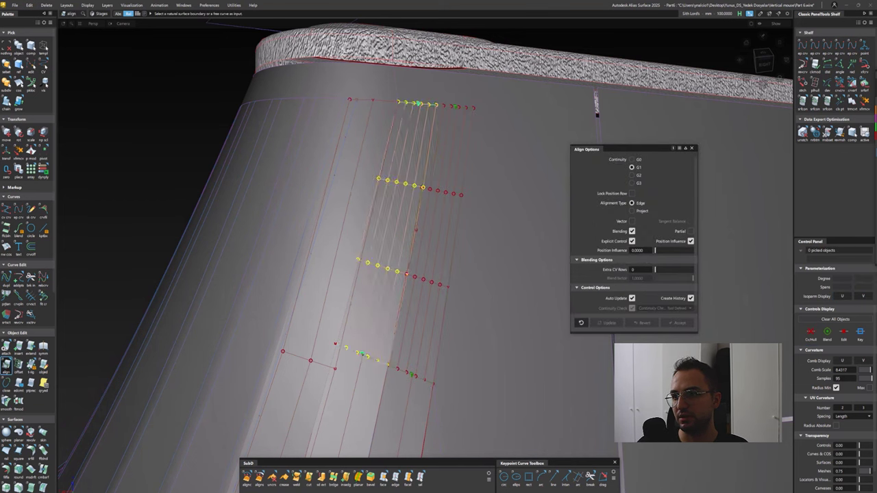
key(Return)
Try to build a G1 Tangent surface fillet between the rib surfaces with a chordal length of 1
mouse_move(411, 205)
alt+shift+mouse_down()
mouse_move(439, 212)
mouse_move(425, 226)
mouse_move(397, 226)
mouse_move(418, 209)
alt+shift+mouse_up()
click(31, 451)
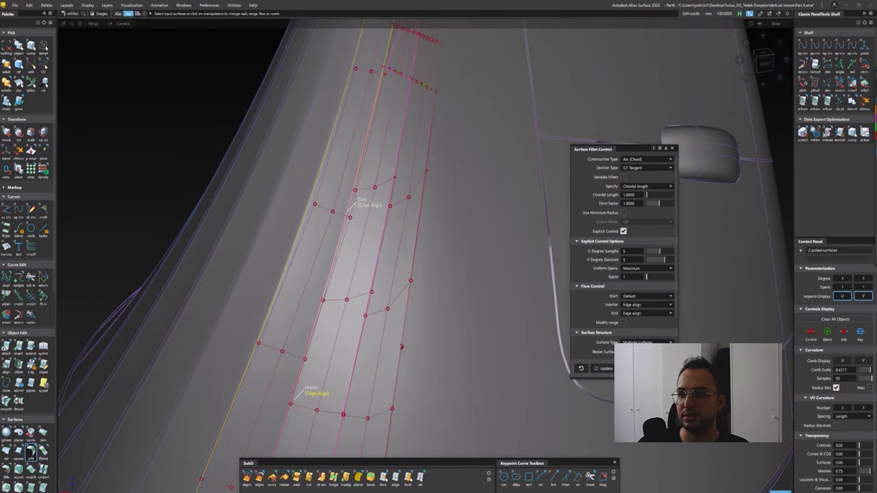
mouse_move(410, 205)
alt+shift+mouse_down()
mouse_move(438, 226)
mouse_move(425, 212)
alt+shift+mouse_up()
key(Return)
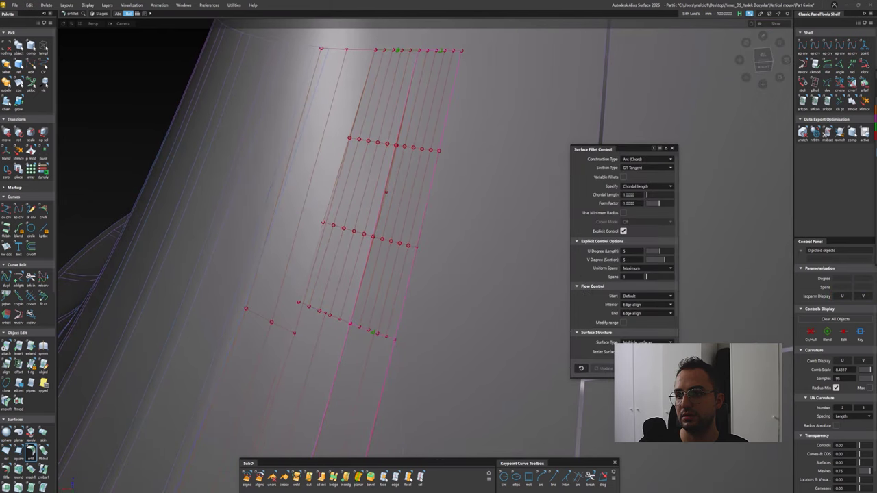
click(370, 241)
alt+shift+drag(369, 241, 411, 205)
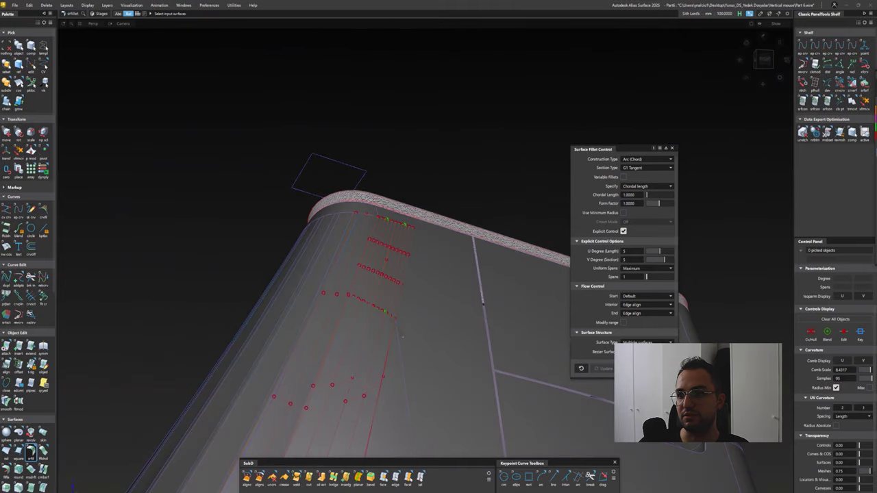
key(Return)
Offset the upper rib seams with Tubular Offset at a radius of 0.5, using the Curves On Surface trim type
click(69, 13)
text(tuboff)
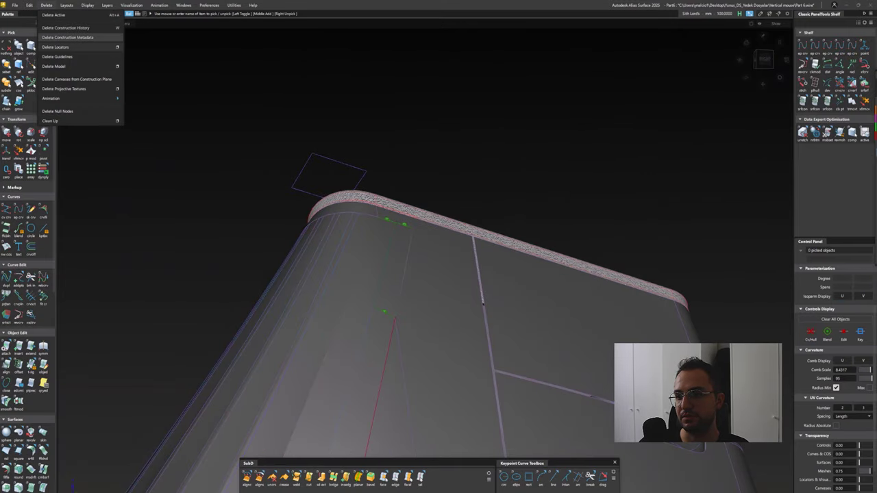
key(Return)
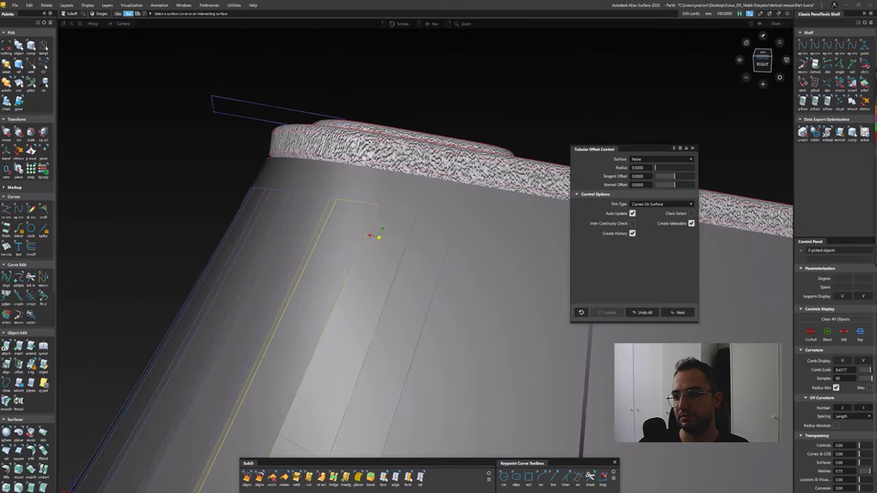
alt+shift+middle_drag(371, 239, 391, 133)
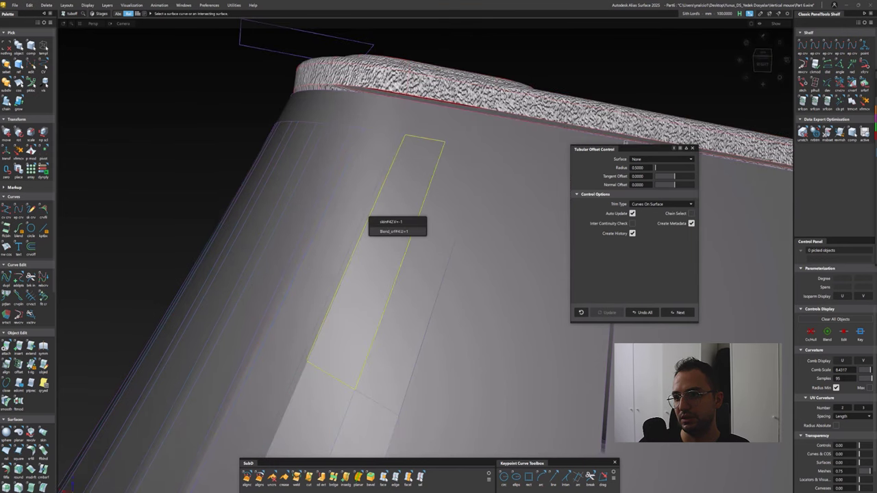
scroll(404, 162, up, 6)
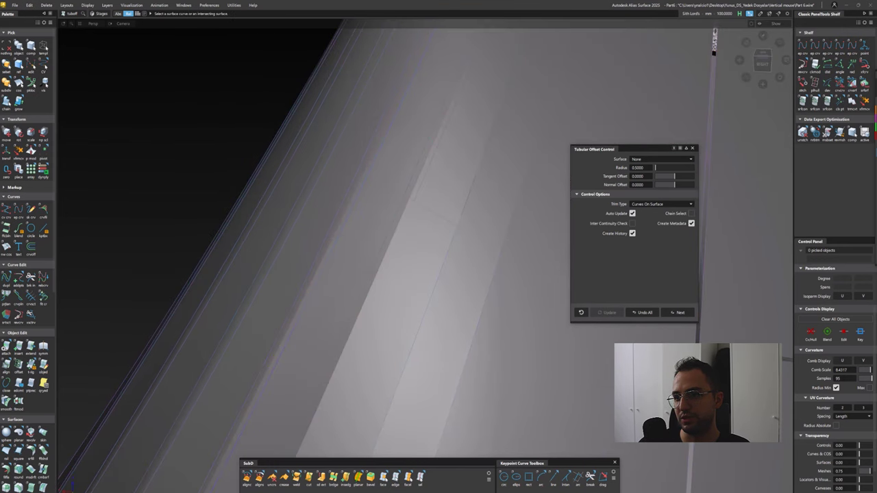
scroll(424, 246, down, 4)
click(642, 313)
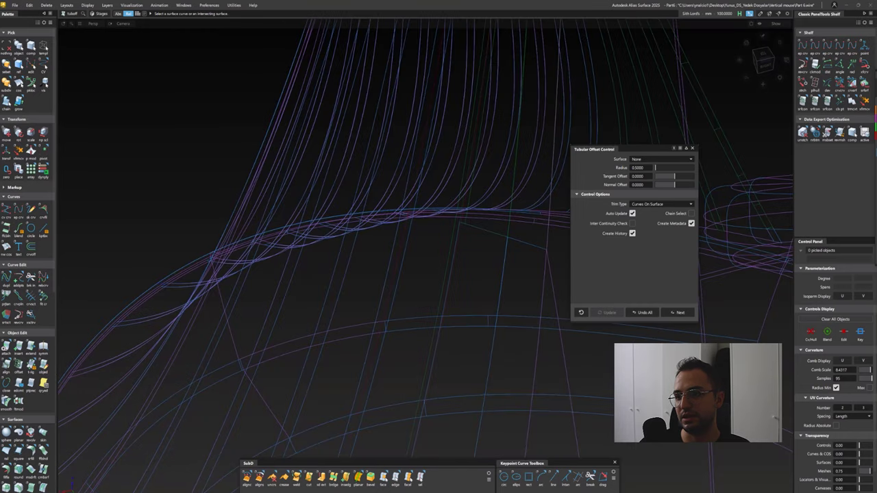
Offset the rib seams down to the base with a 0.5 radius and trim the strips along them out of the surfaces
click(473, 295)
scroll(438, 247, up, 5)
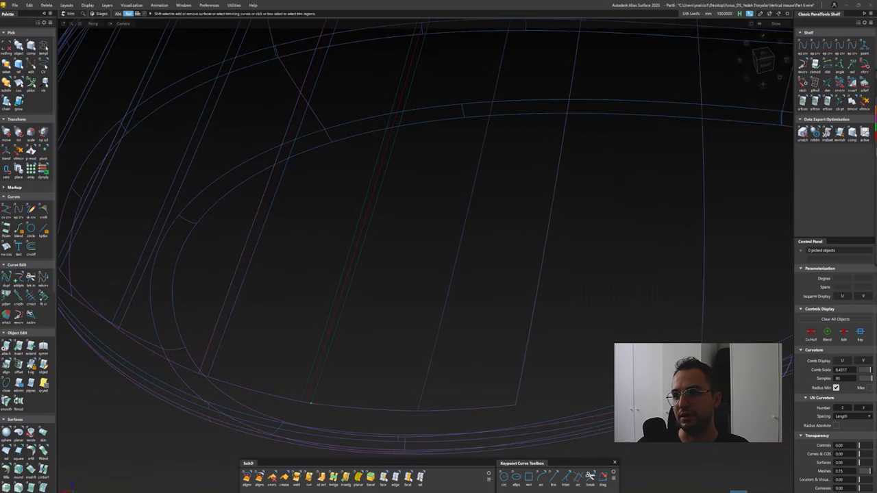
click(306, 288)
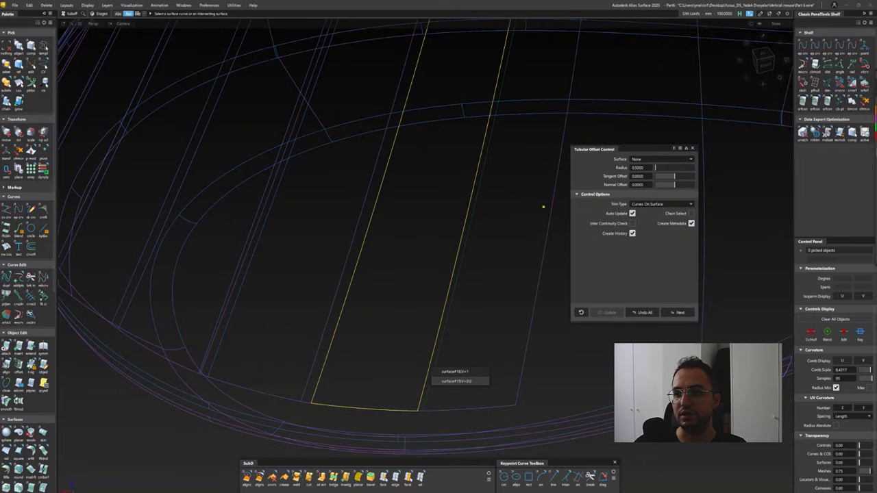
alt+shift+drag(543, 204, 335, 329)
click(370, 223)
alt+shift+drag(407, 428, 334, 350)
key(t)
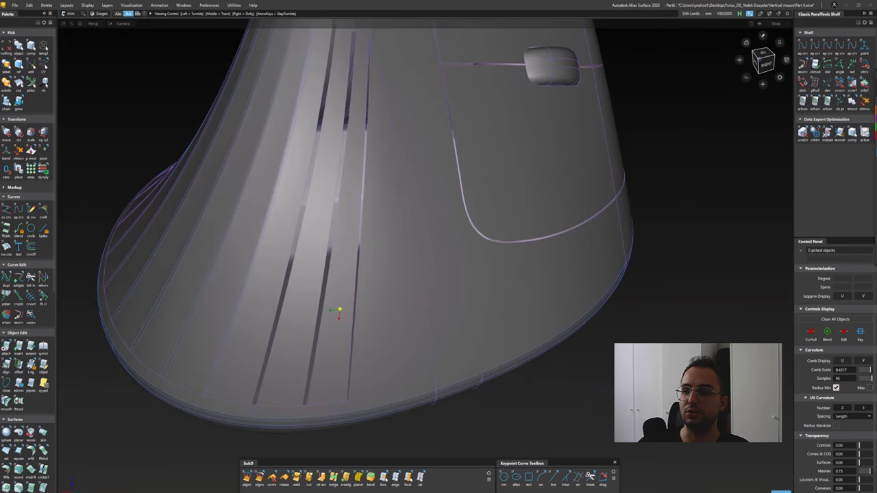
mouse_move(338, 311)
alt+shift+mouse_down()
mouse_move(303, 274)
mouse_move(322, 260)
alt+shift+mouse_up()
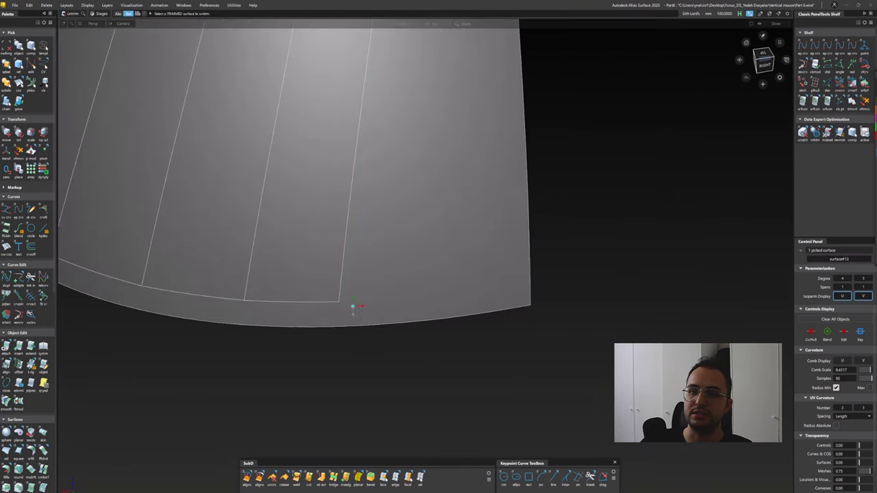
click(351, 300)
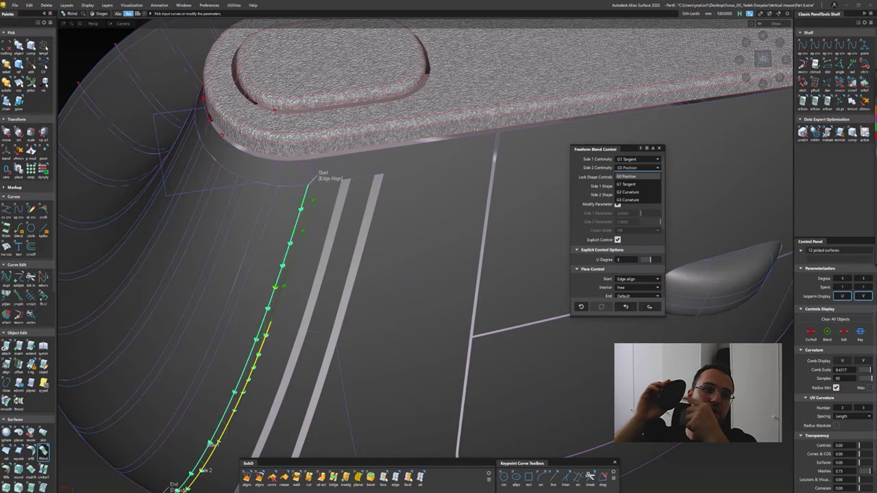
Bridge the three trimmed slots between the ribs with freeform blends set to G1 Tangent on both sides
click(626, 184)
click(284, 274)
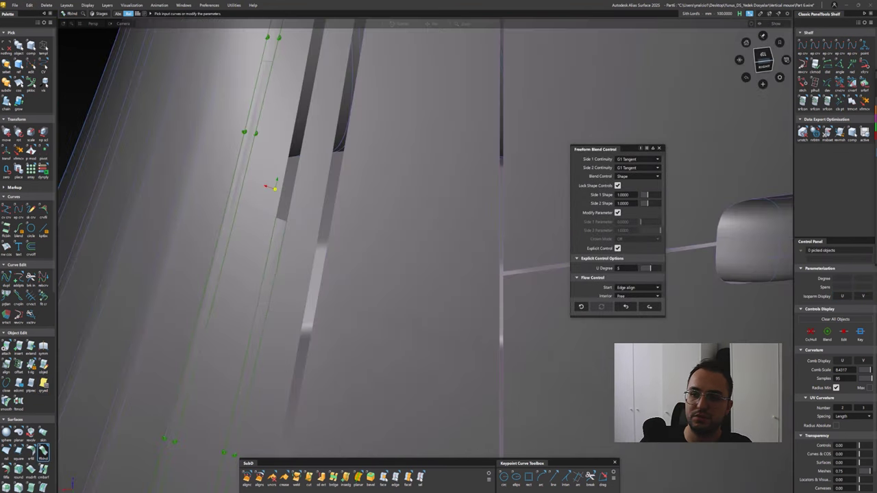
alt+shift+drag(411, 205, 381, 85)
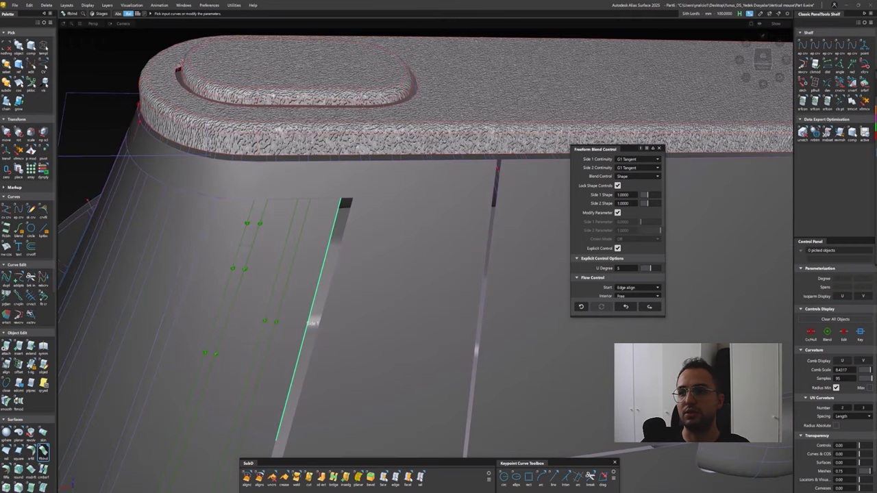
click(314, 323)
alt+shift+drag(411, 206, 397, 199)
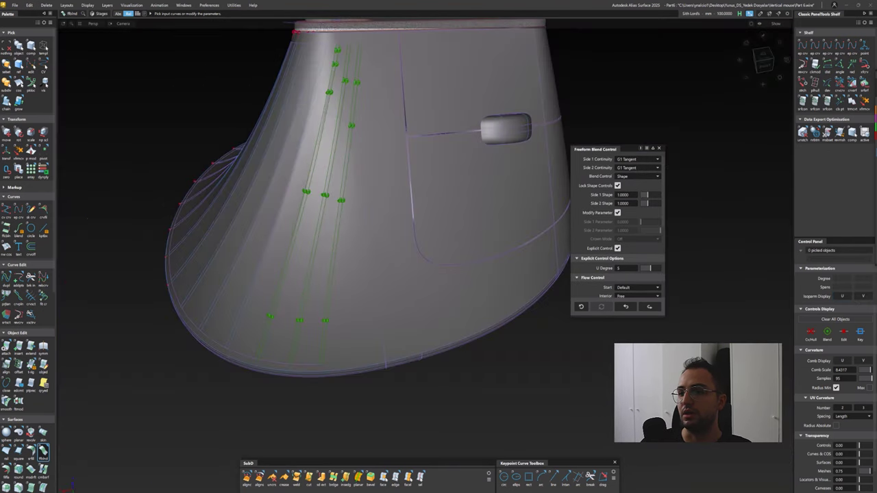
Display the control vertices of the bridging blend surface and reduce its U degree to 2
scroll(323, 112, up, 5)
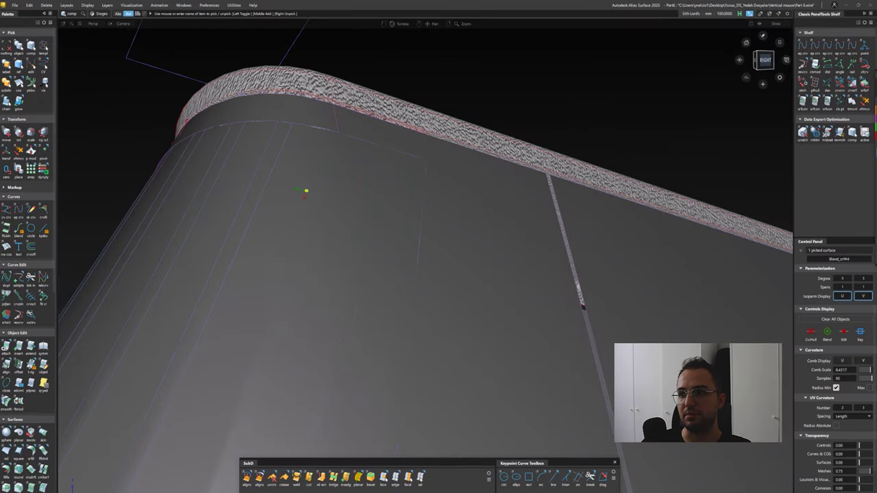
scroll(306, 191, down, 5)
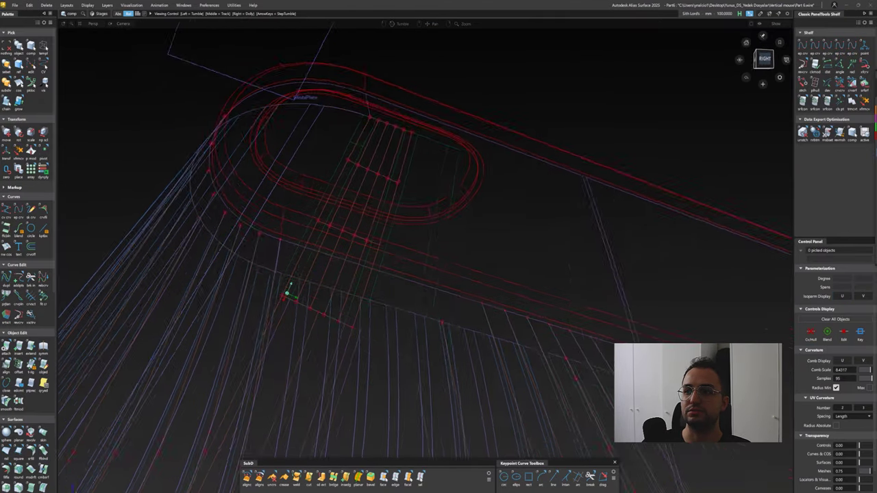
ctrl+shift+click(368, 237)
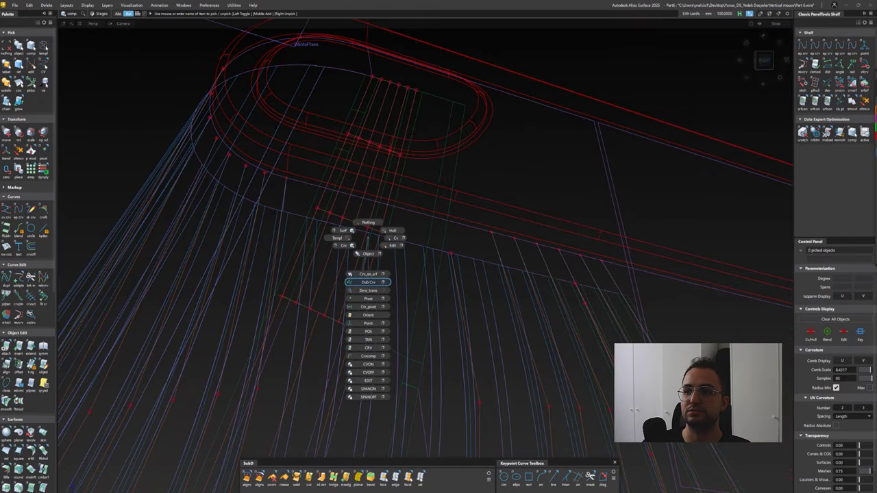
alt+shift+drag(368, 306, 350, 314)
scroll(350, 314, up, 5)
mouse_move(439, 292)
alt+shift+mouse_down()
mouse_move(356, 295)
mouse_move(317, 322)
mouse_move(348, 217)
mouse_move(342, 226)
alt+shift+mouse_up()
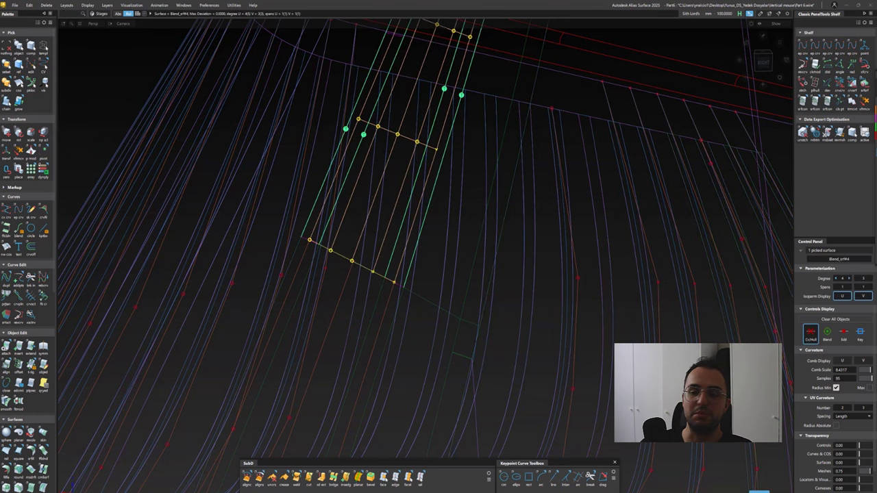
Try to align the end edge of the reduced blend surface to the adjoining surface with G1 continuity and Edge alignment
key(F8)
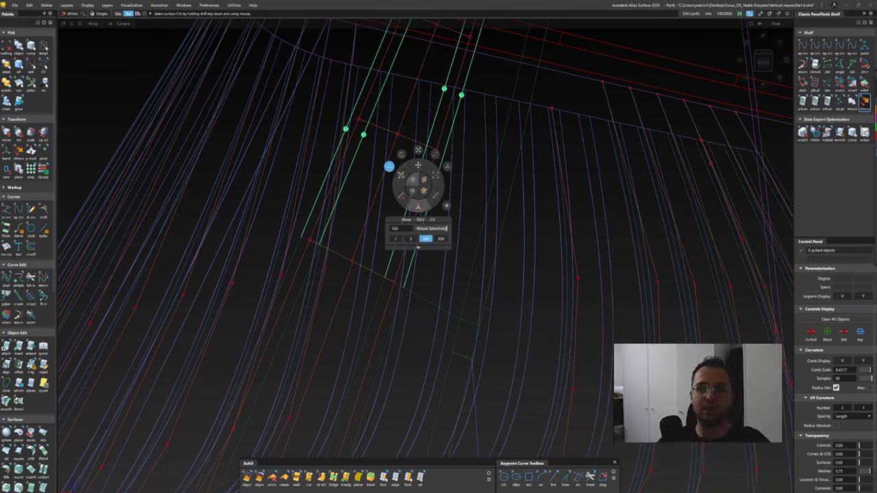
double_click(6, 363)
mouse_move(411, 274)
alt+shift+mouse_down()
mouse_move(356, 250)
mouse_move(348, 186)
mouse_move(329, 199)
alt+shift+mouse_up()
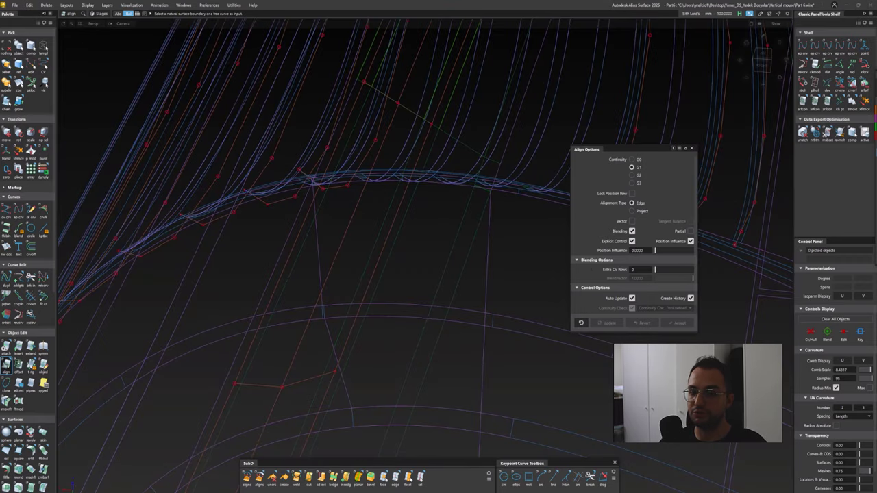
click(361, 82)
click(464, 300)
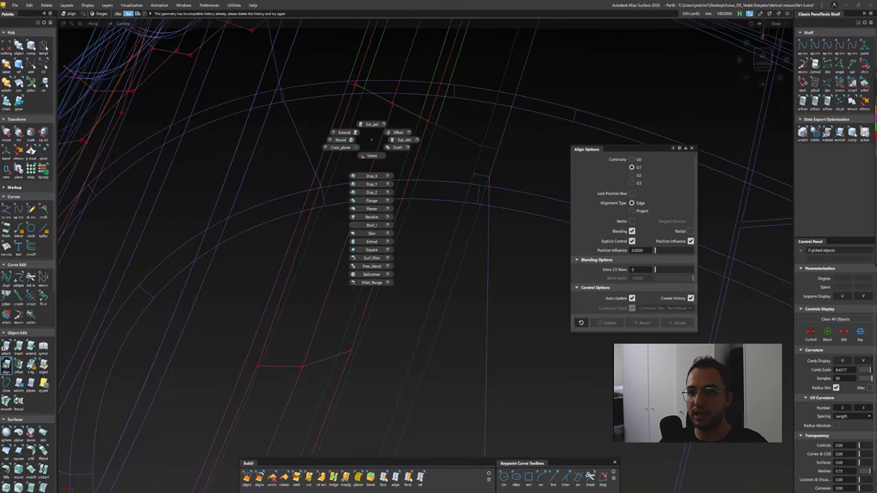
Adjust the end control vertex of the strip surface beside the blend with the NUV CV move
key(F8)
key(F8)
mouse_move(411, 274)
alt+shift+mouse_down()
mouse_move(383, 253)
mouse_move(401, 32)
alt+shift+mouse_up()
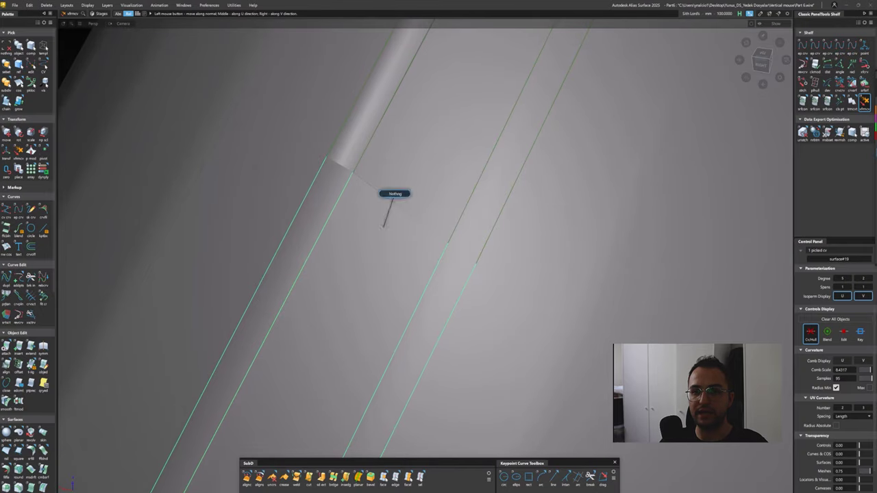
key(F8)
alt+shift+drag(391, 196, 260, 269)
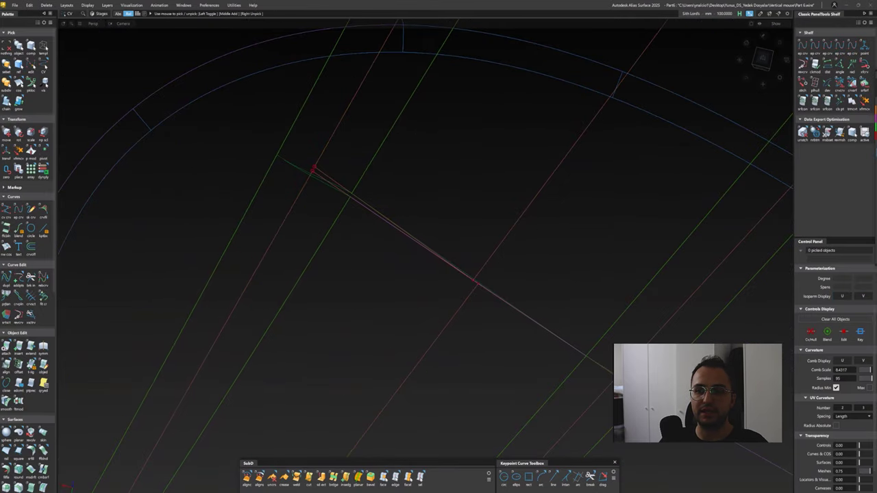
key(F8)
mouse_move(311, 173)
alt+shift+mouse_down()
mouse_move(303, 176)
mouse_move(452, 94)
mouse_move(384, 178)
mouse_move(342, 252)
mouse_move(384, 226)
mouse_move(438, 226)
alt+shift+mouse_up()
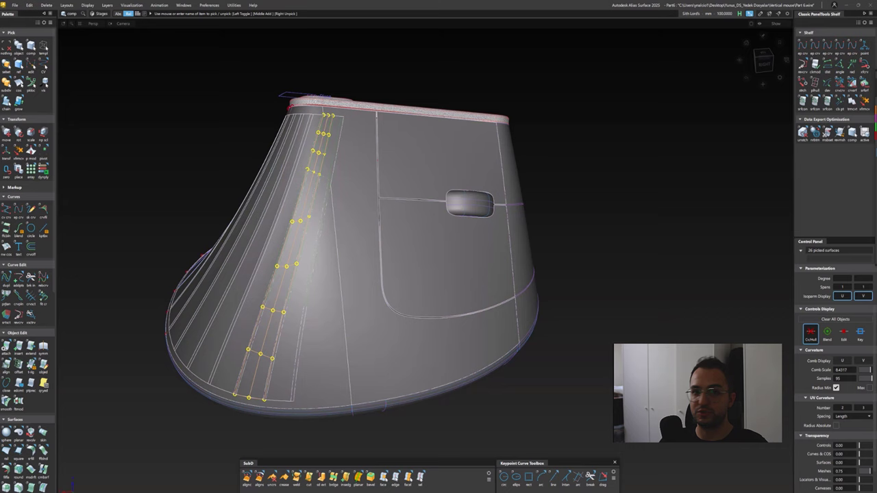
Clear the surfaces' history and align the blend surface's end edge with G1 continuity, Edge type and explicit degrees U 2 and V 3
key(ctrl+shift+d)
mouse_move(438, 226)
alt+shift+right_down()
mouse_move(486, 226)
mouse_move(286, 294)
mouse_move(383, 294)
alt+shift+right_up()
click(7, 364)
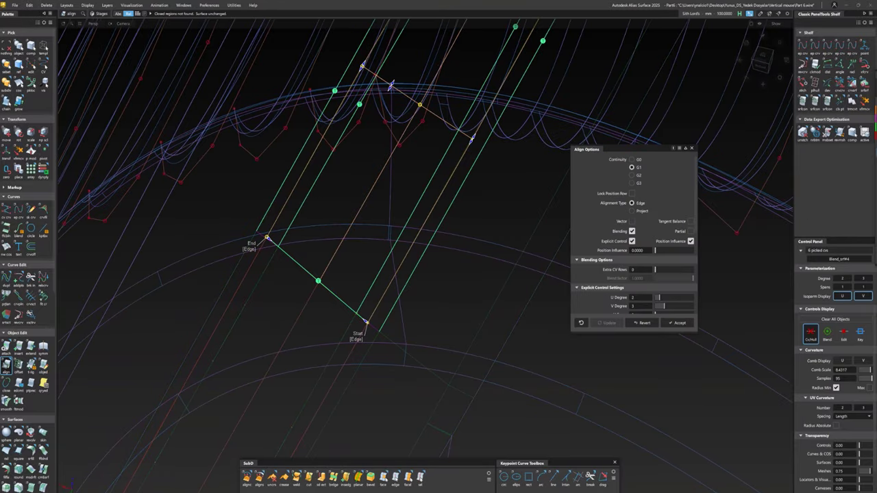
key(ctrl+4)
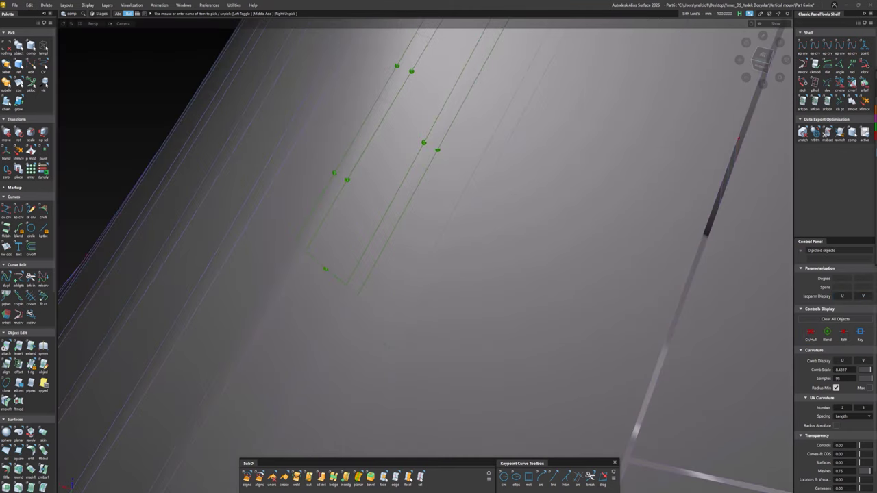
Delete the Align construction history and save the mouse model file
alt+shift+right_drag(411, 247, 391, 248)
alt+shift+drag(391, 248, 406, 222)
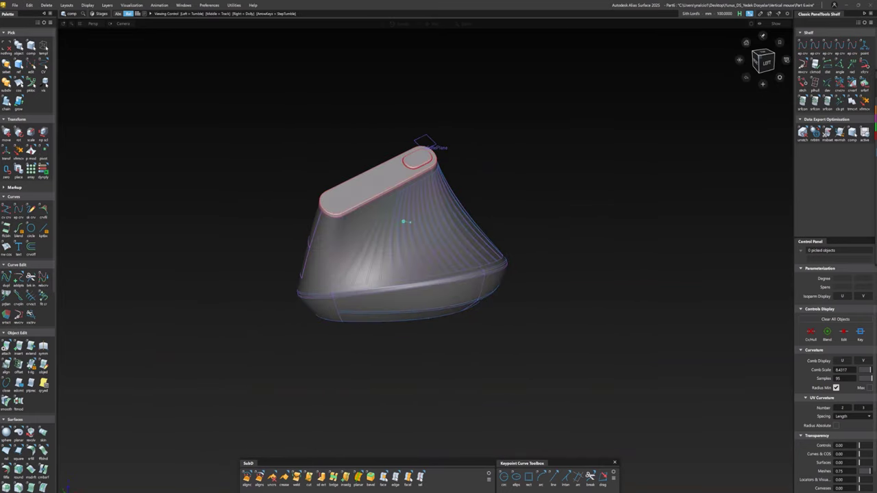
click(46, 5)
click(65, 47)
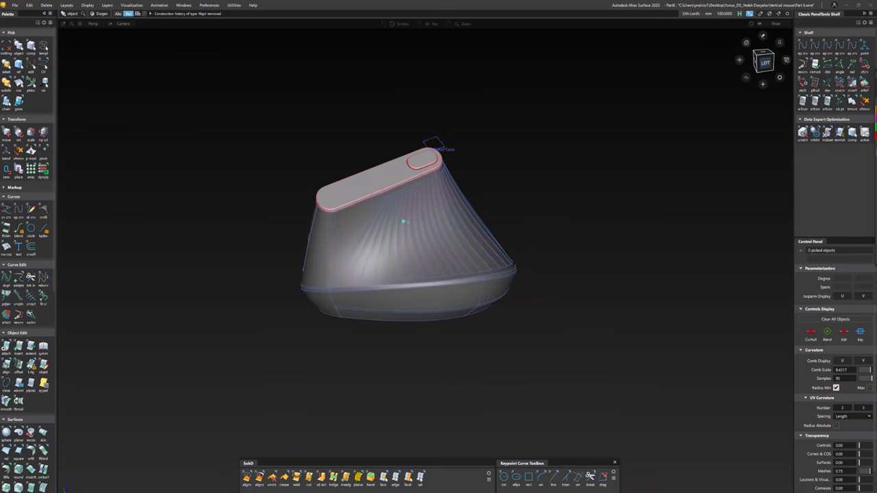
click(14, 4)
click(34, 68)
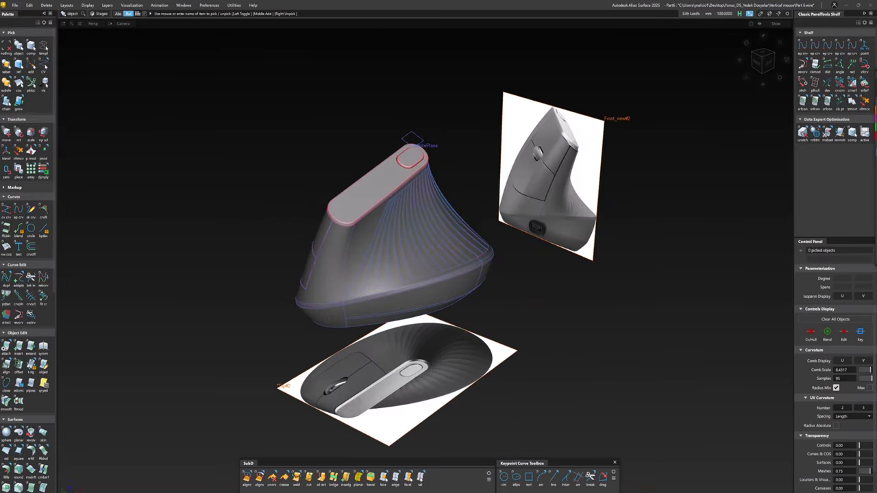